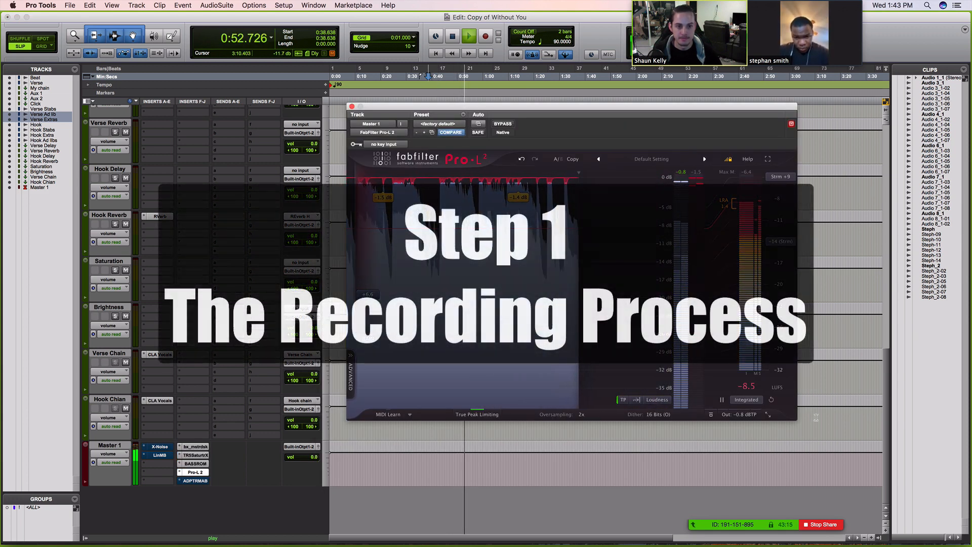
pyautogui.press('space')
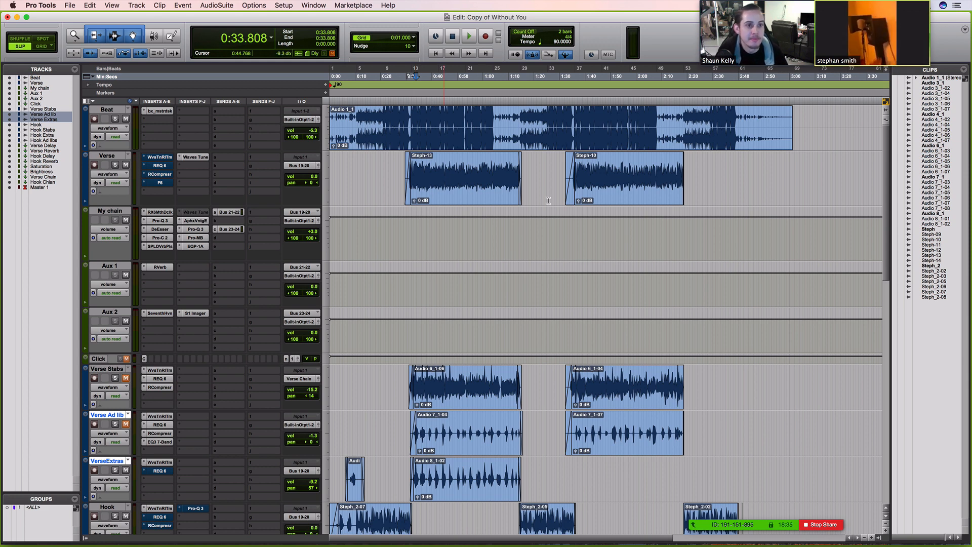
pyautogui.click(694, 42)
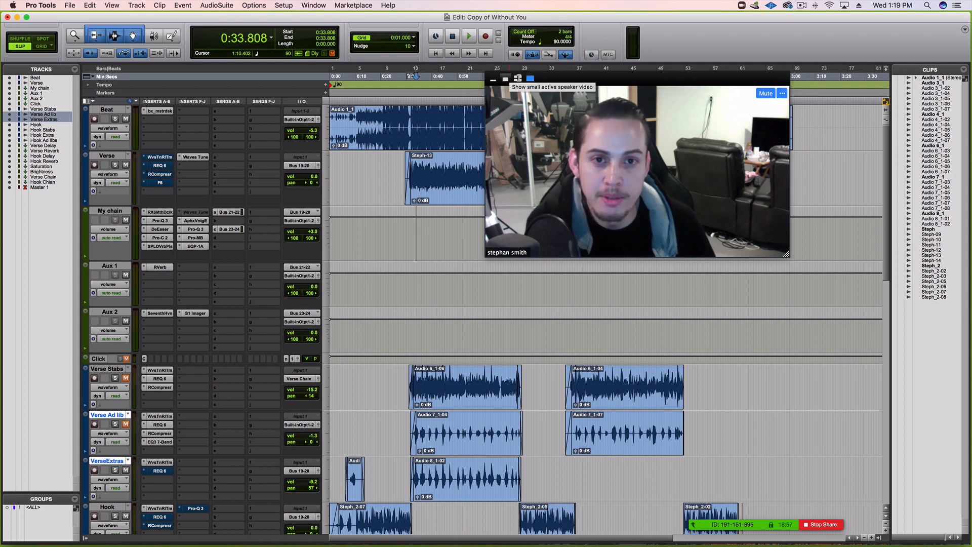
pyautogui.click(517, 78)
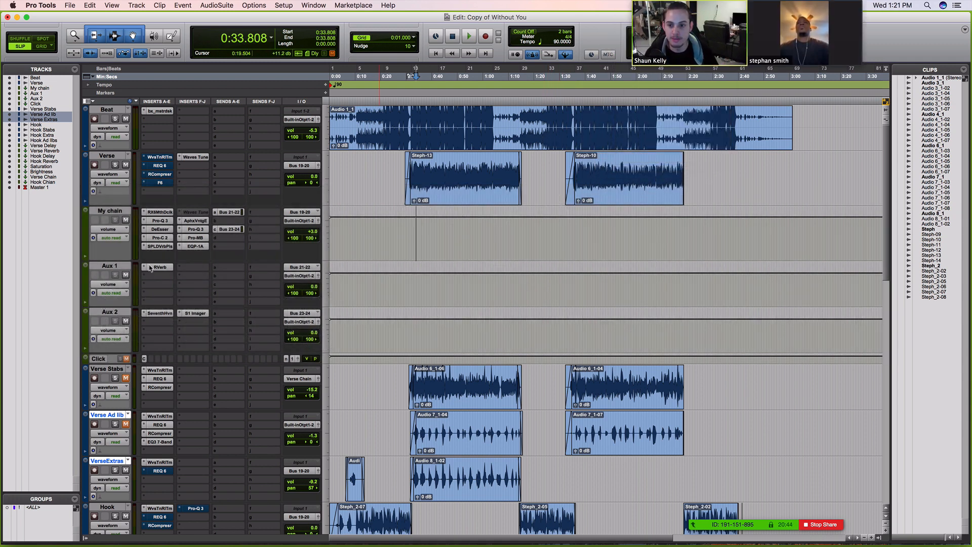
# Open the SPL De-Verb Plus insert on My chain, inspect its reverb reduction settings, and close the plug-in
pyautogui.click(159, 246)
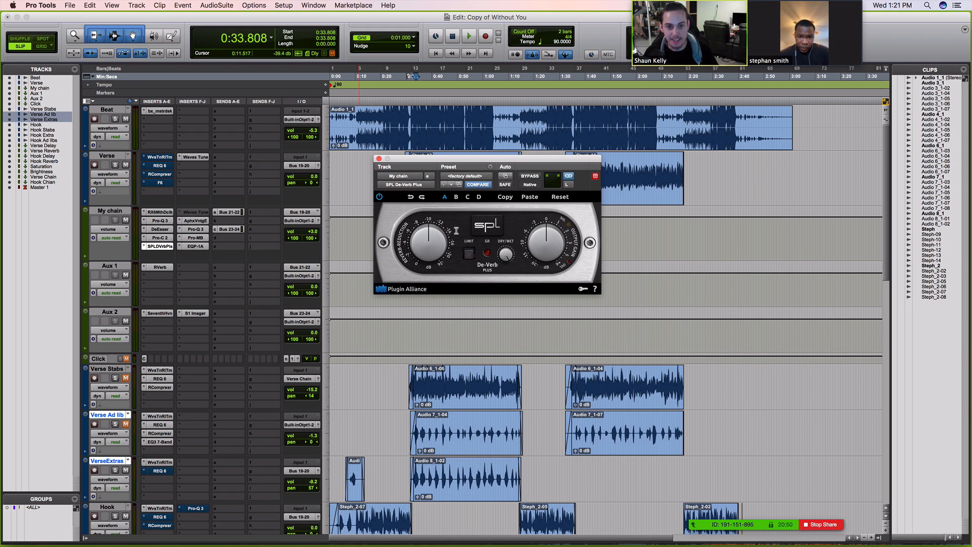
pyautogui.moveTo(450, 160); pyautogui.dragTo(450, 204)
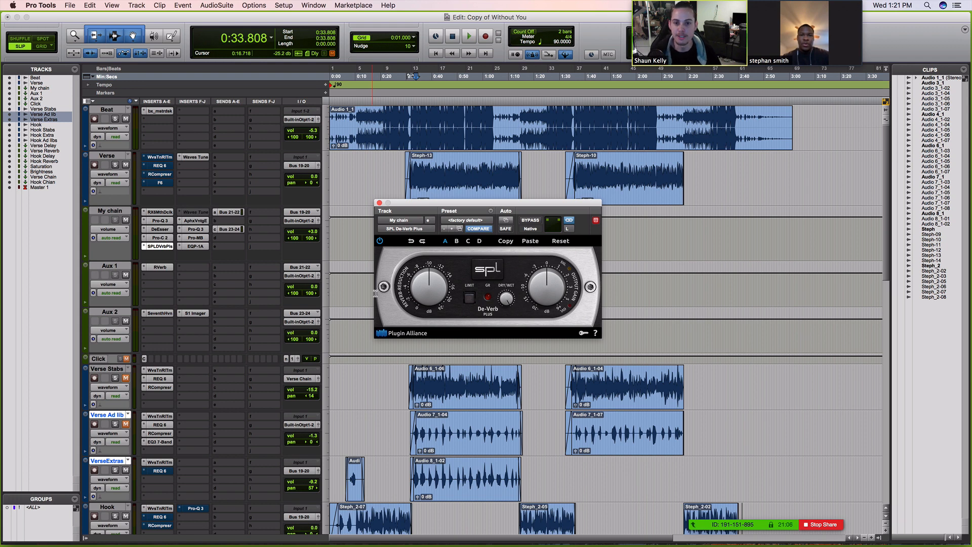
pyautogui.click(379, 202)
# Route the Verse track's output to the Verse Chain bus and audition the soloed verse through it
pyautogui.click(301, 166)
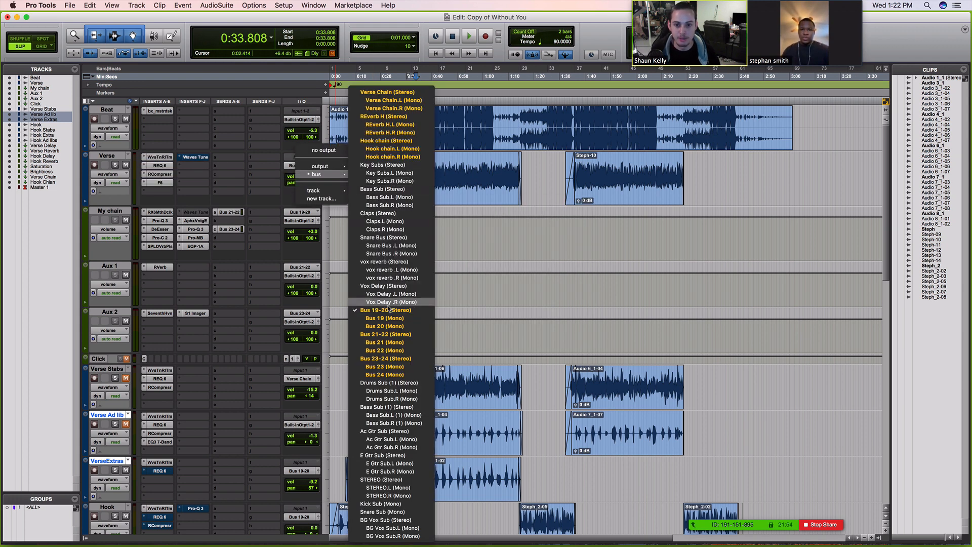
pyautogui.click(378, 95)
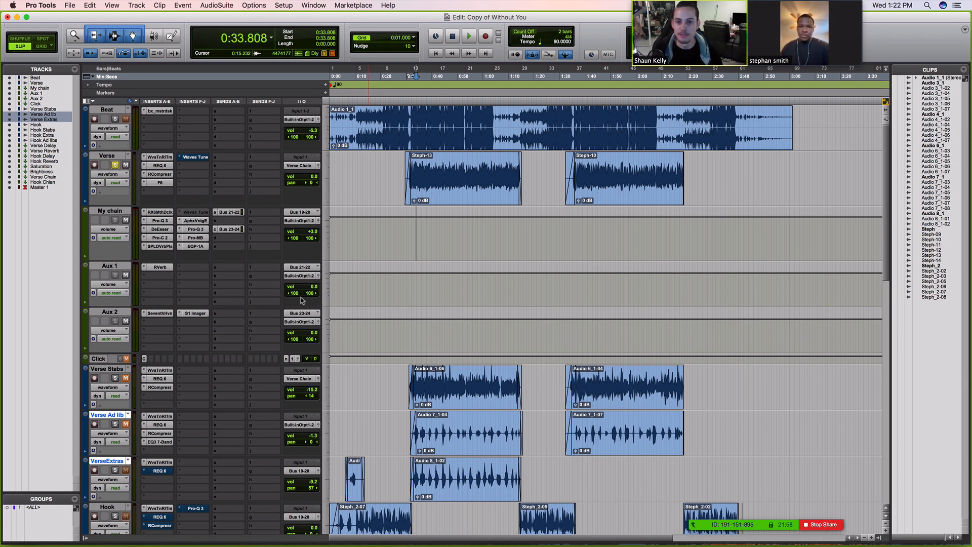
pyautogui.press('space')
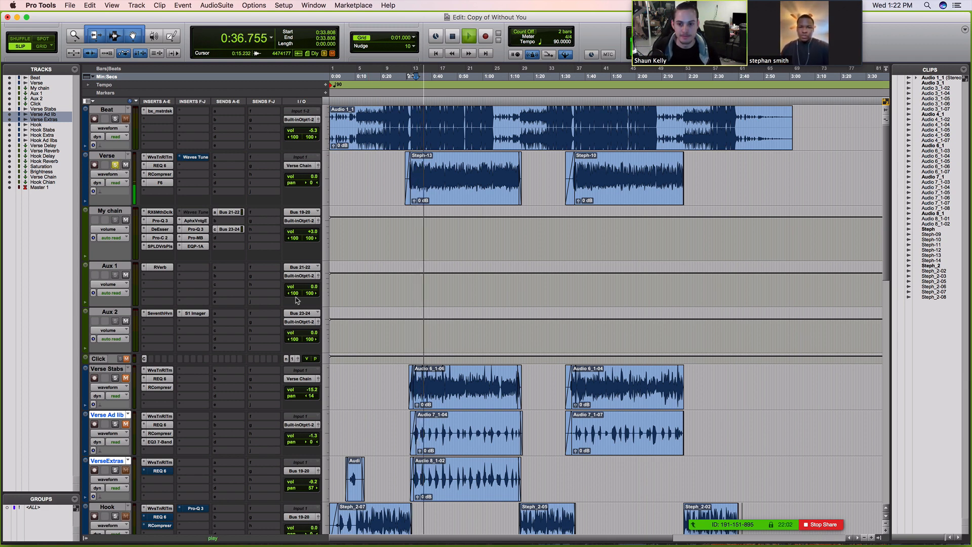
pyautogui.scroll(-10, 297, 301)
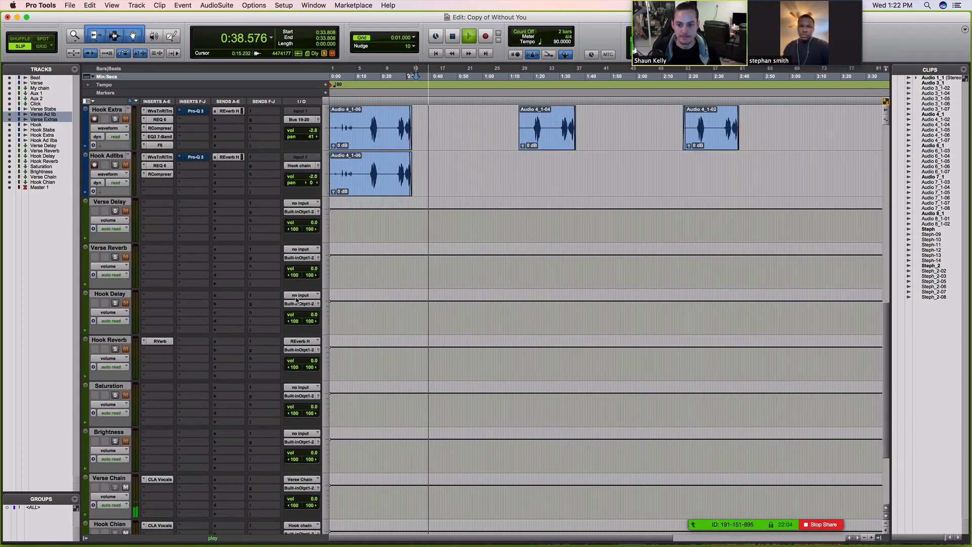
pyautogui.scroll(-3, 297, 301)
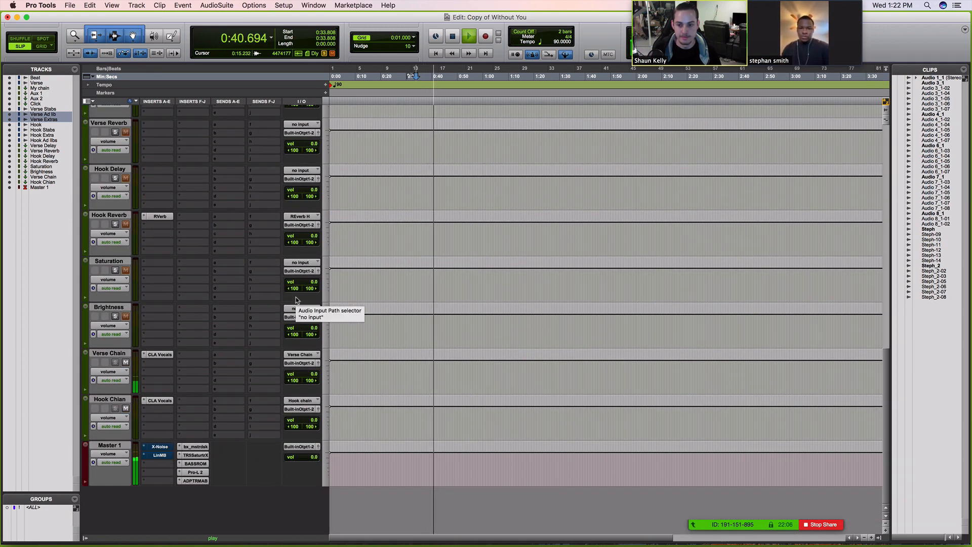
pyautogui.scroll(13, 299, 300)
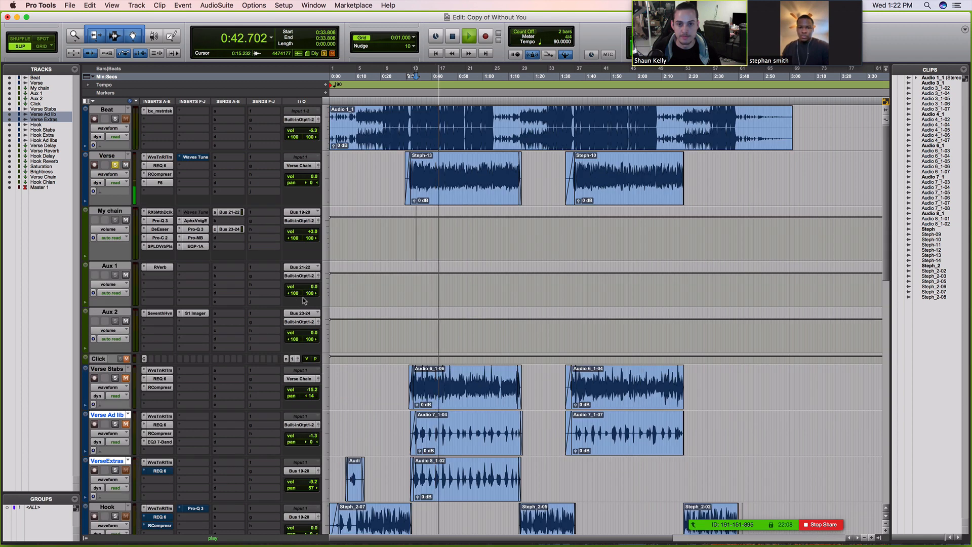
pyautogui.press('space')
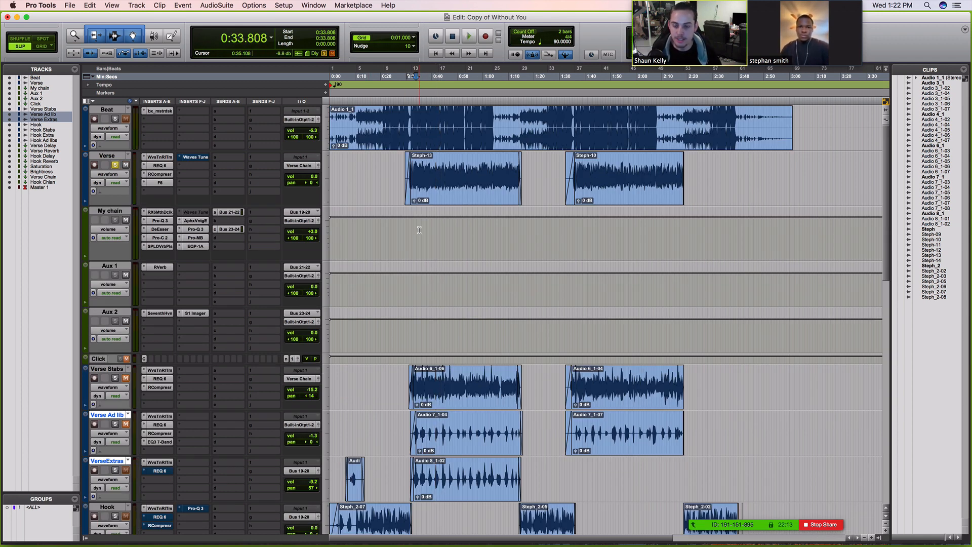
pyautogui.click(116, 165)
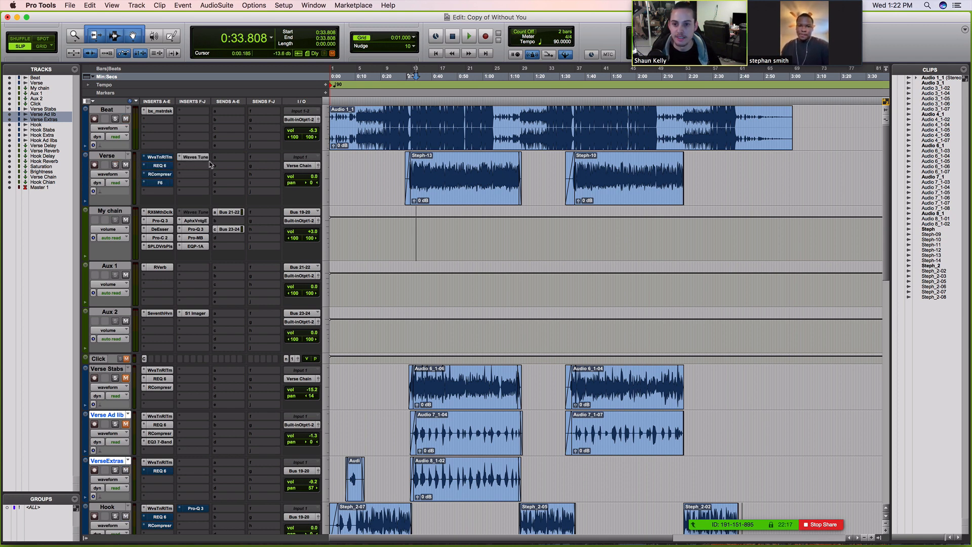
# Route the Verse track's output to Bus 19-20, solo the track, and audition it through My chain
pyautogui.click(301, 165)
pyautogui.click(311, 190)
pyautogui.click(115, 165)
pyautogui.press('space')
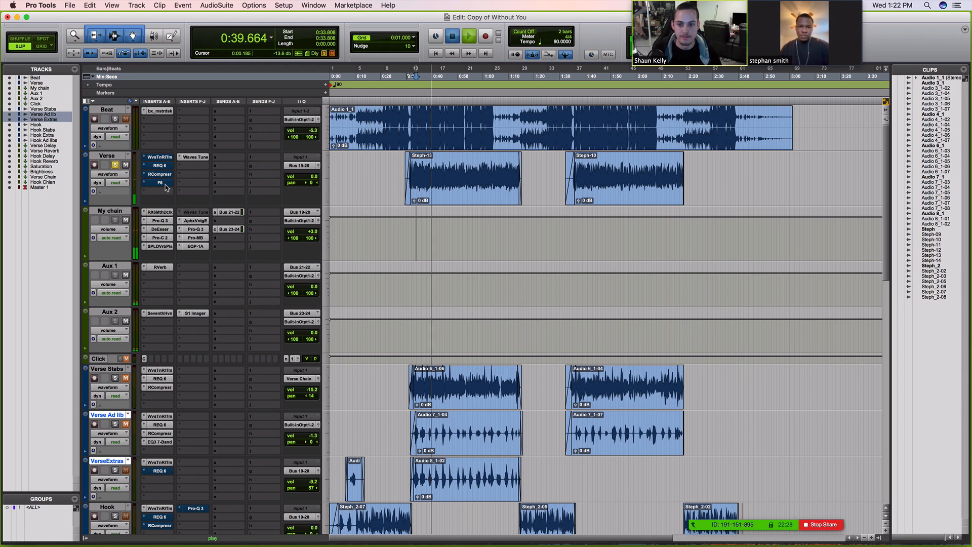
pyautogui.press('space')
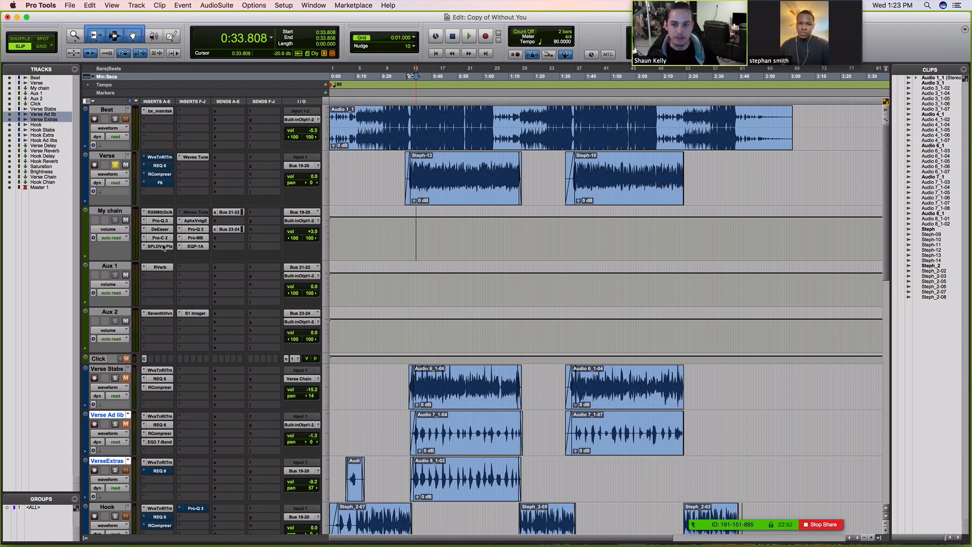
# Open the RX 6 Mouth De-click insert on My chain, inspect its settings, and close it
pyautogui.click(160, 212)
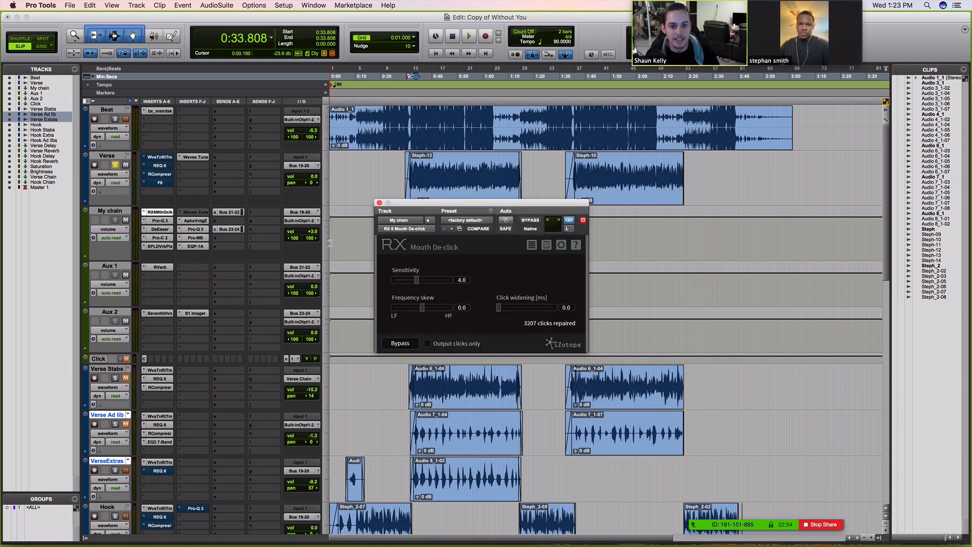
pyautogui.moveTo(442, 206); pyautogui.dragTo(447, 226)
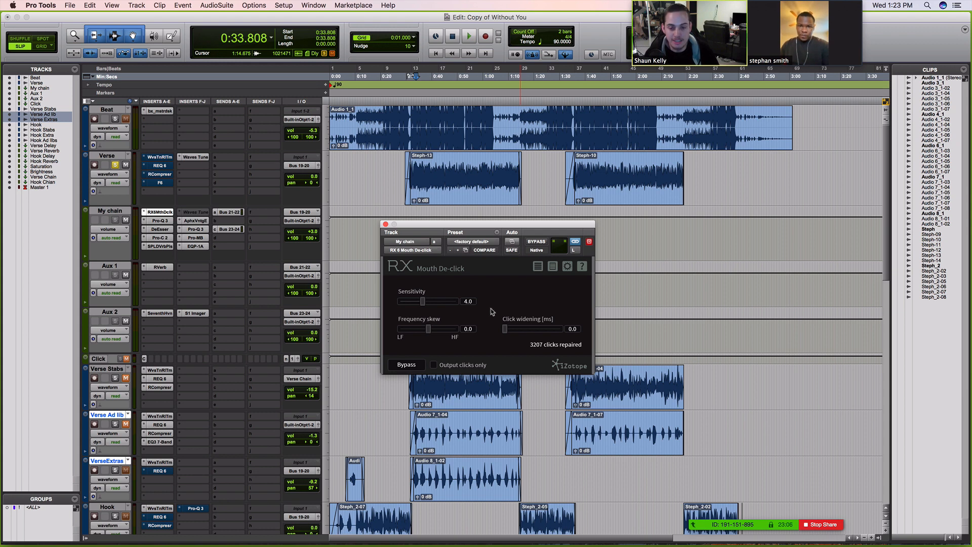
pyautogui.click(385, 224)
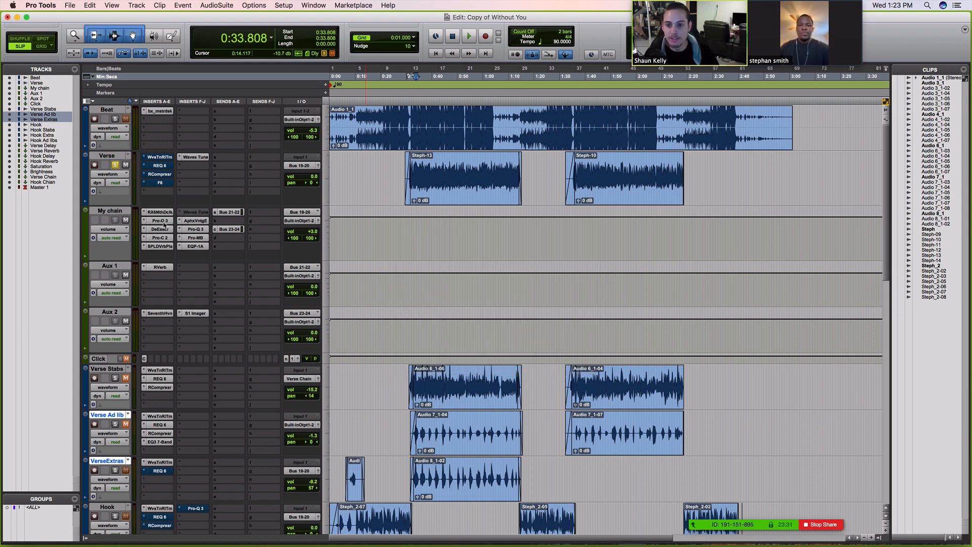
# Open the first Pro-Q 3 on My chain and bypass the inserts after it and both sends
pyautogui.click(166, 222)
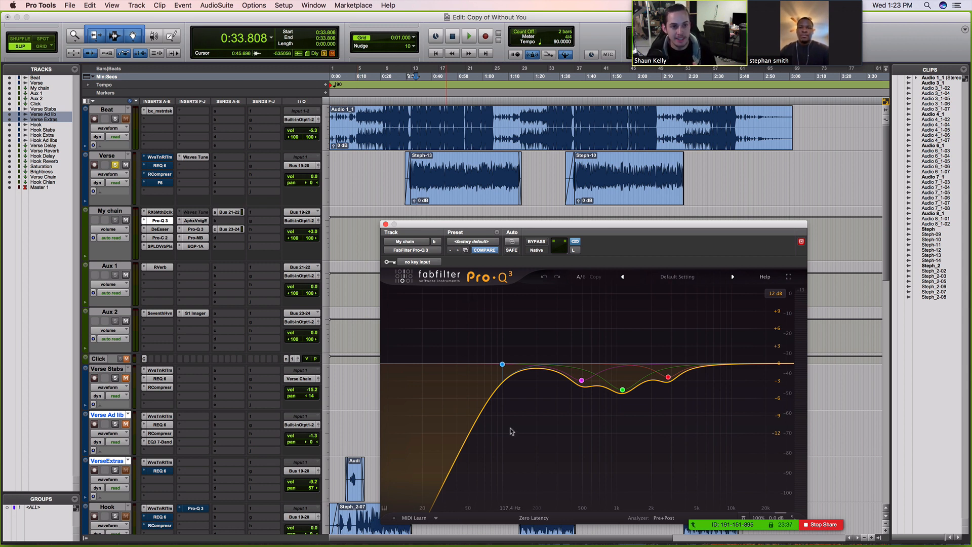
pyautogui.click(623, 389)
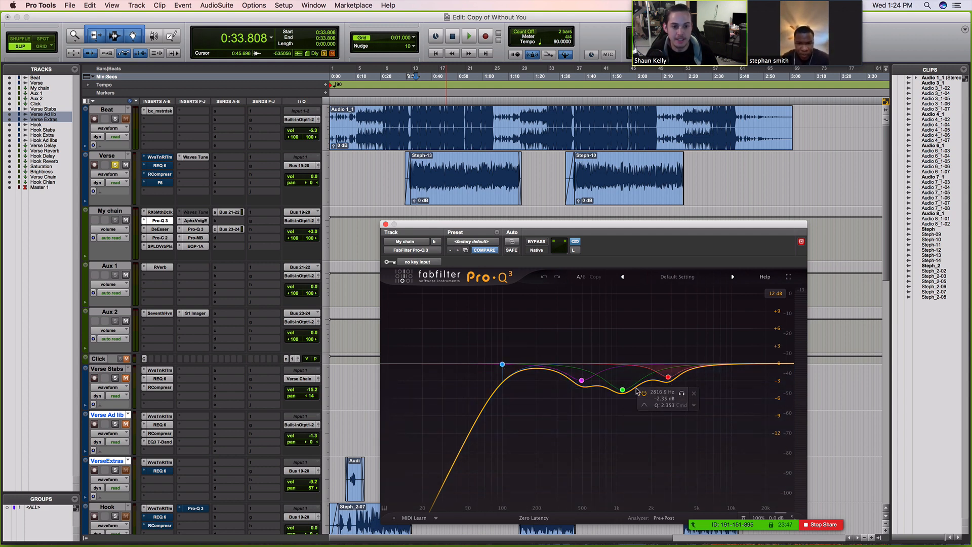
pyautogui.keyDown('super'); pyautogui.click(226, 230); pyautogui.keyUp('super')
pyautogui.keyDown('super'); pyautogui.click(226, 214); pyautogui.keyUp('super')
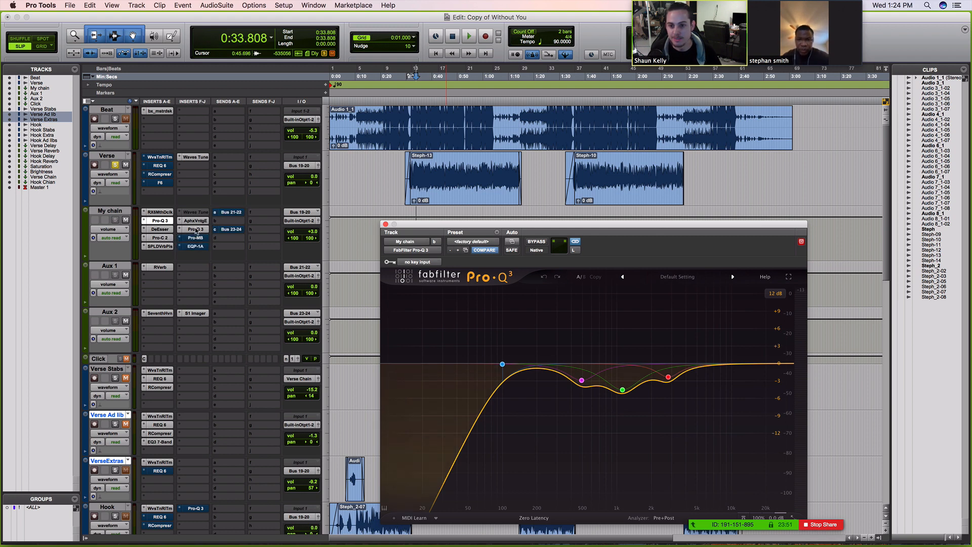
pyautogui.keyDown('super'); pyautogui.click(160, 232); pyautogui.keyUp('super')
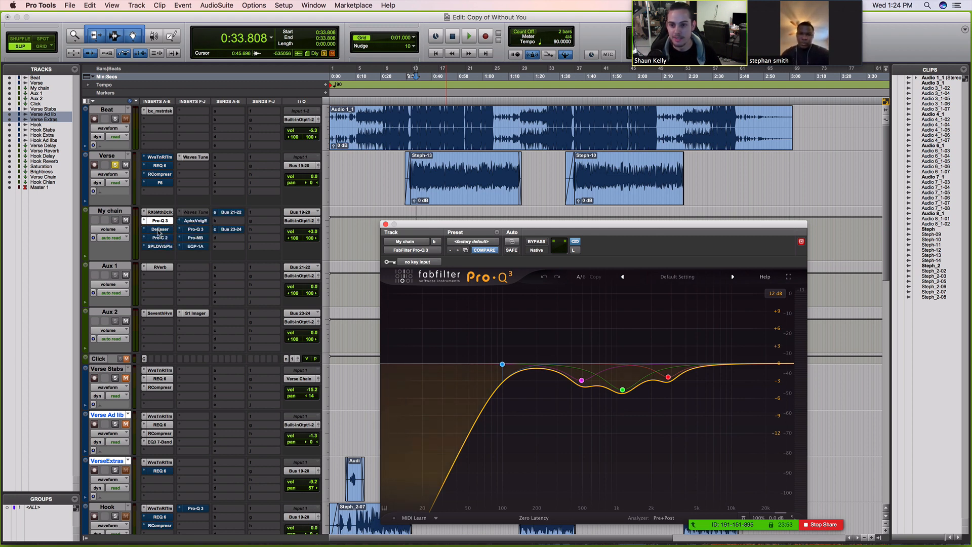
# Bypass the BASSROM, saturator and bx_masterdesk inserts on Master 1, leaving Pro-L 2 active
pyautogui.scroll(-15, 195, 258)
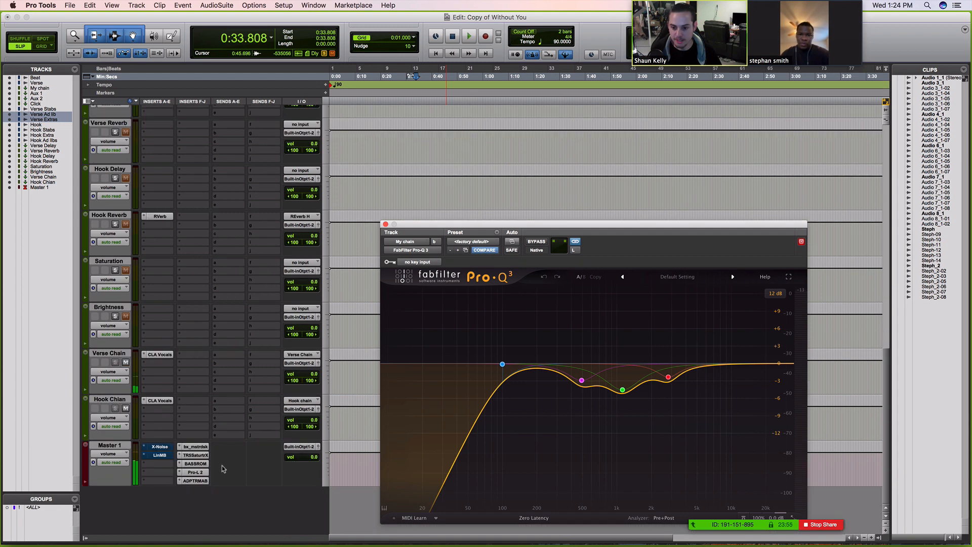
pyautogui.keyDown('super'); pyautogui.click(199, 472); pyautogui.keyUp('super')
pyautogui.keyDown('super'); pyautogui.click(199, 472); pyautogui.keyUp('super')
pyautogui.keyDown('super'); pyautogui.click(200, 463); pyautogui.keyUp('super')
pyautogui.keyDown('super'); pyautogui.click(201, 455); pyautogui.keyUp('super')
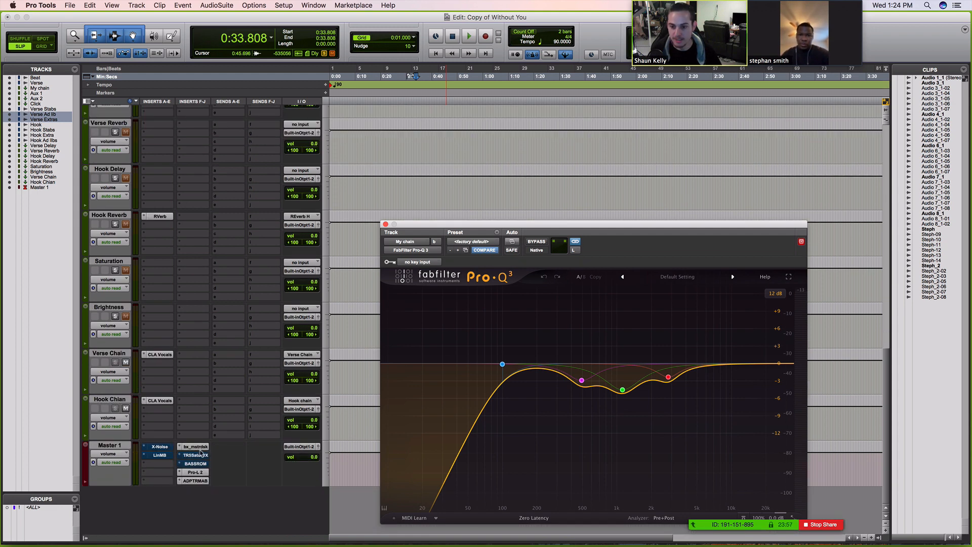
pyautogui.keyDown('super'); pyautogui.click(202, 447); pyautogui.keyUp('super')
pyautogui.scroll(15, 241, 421)
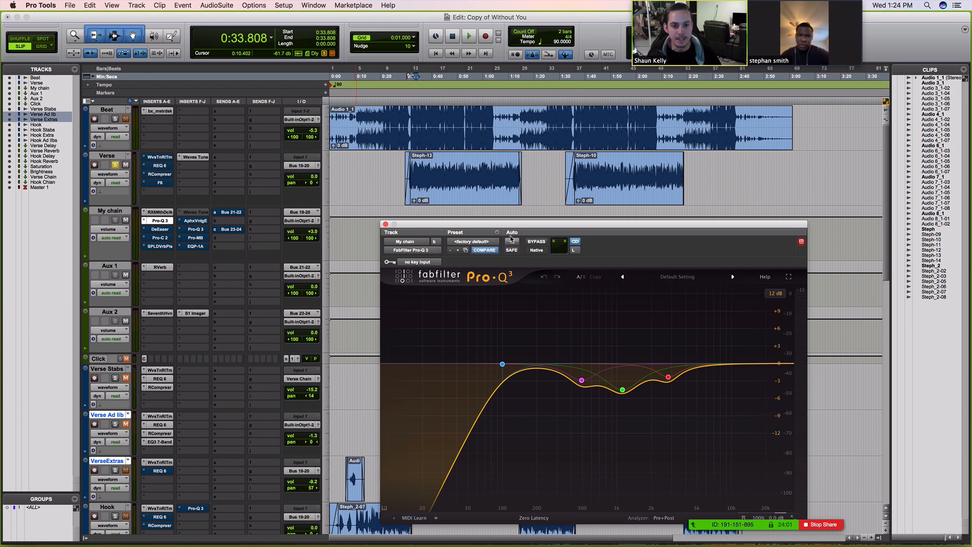
# Compare the soloed verse with My chain's first Pro-Q 3 bypassed and active during playback
pyautogui.click(537, 242)
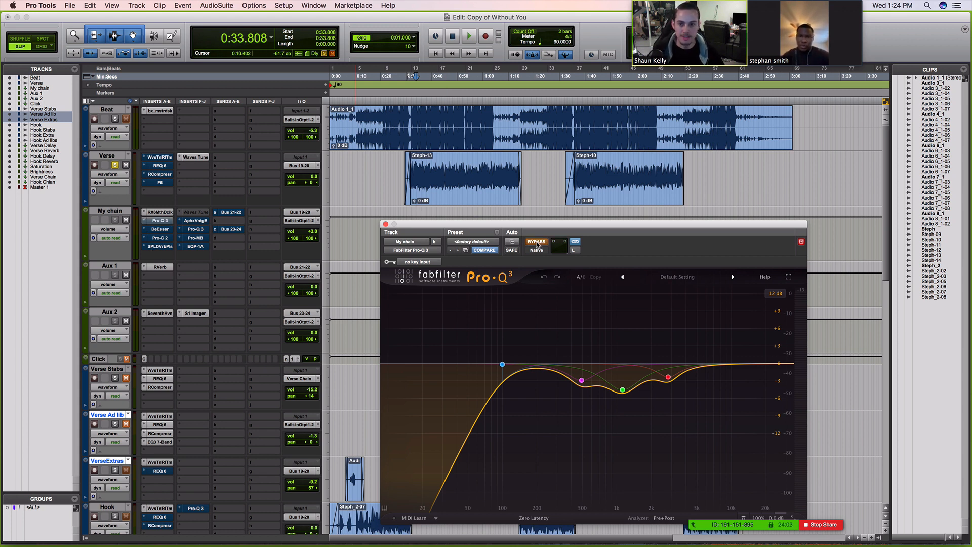
pyautogui.press('space')
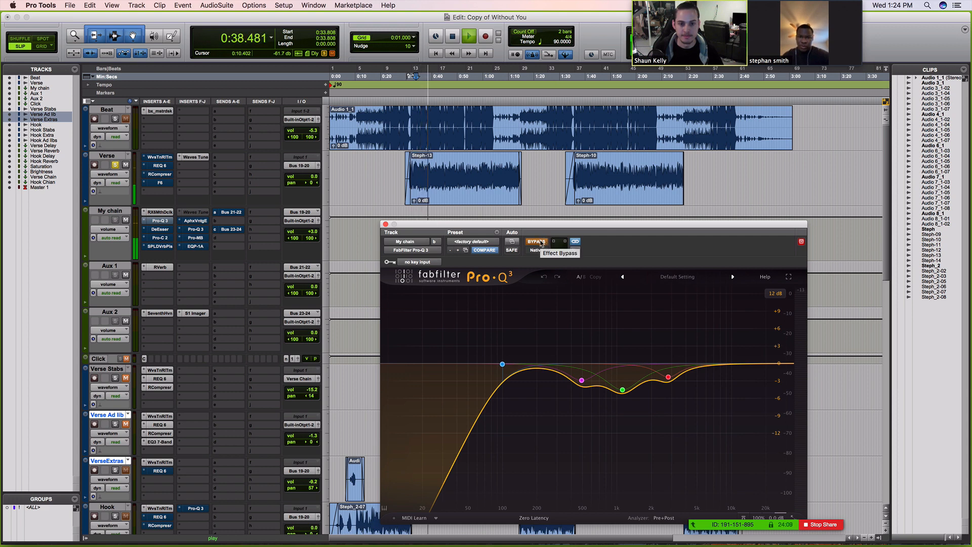
pyautogui.click(537, 241)
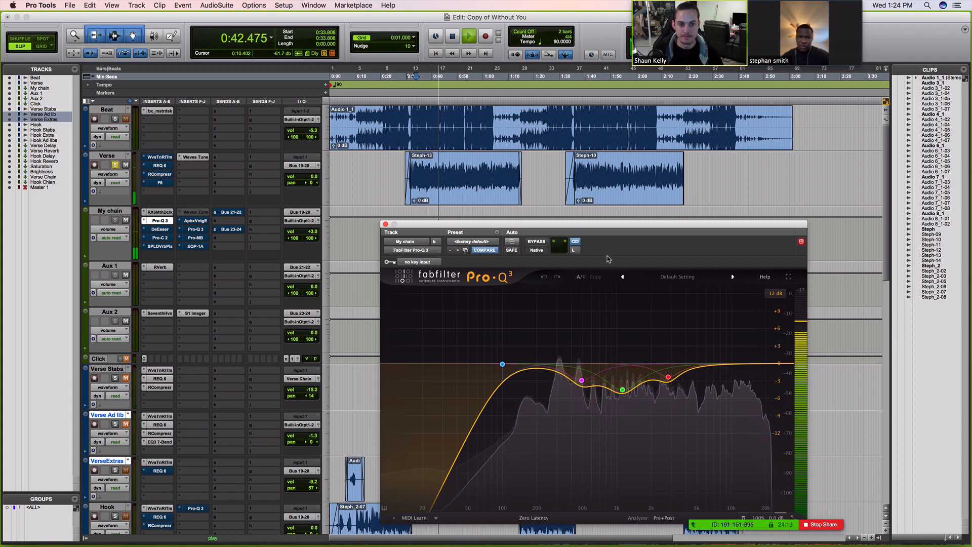
pyautogui.press('space')
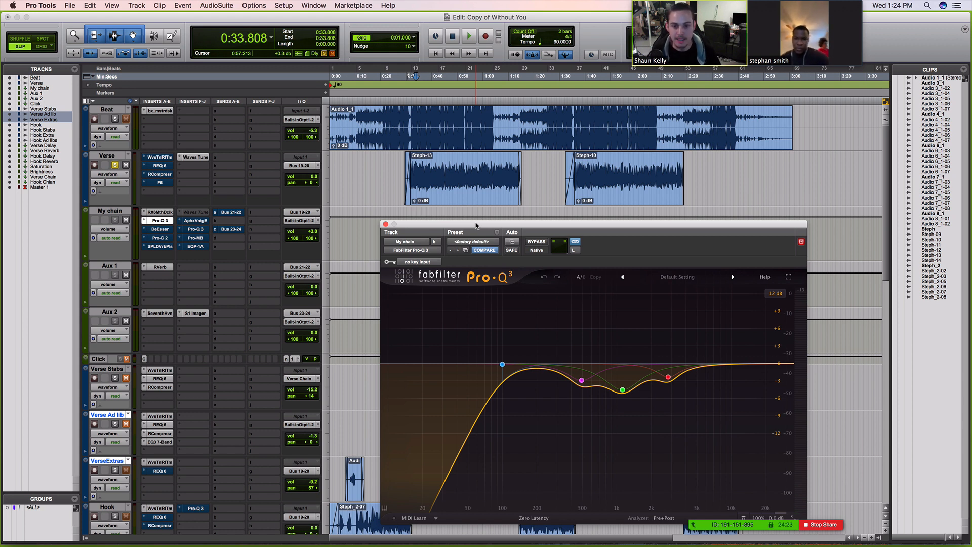
# Reactivate the DeEsser on My chain, audition the verse with its window open, and close the plug-in
pyautogui.click(159, 229)
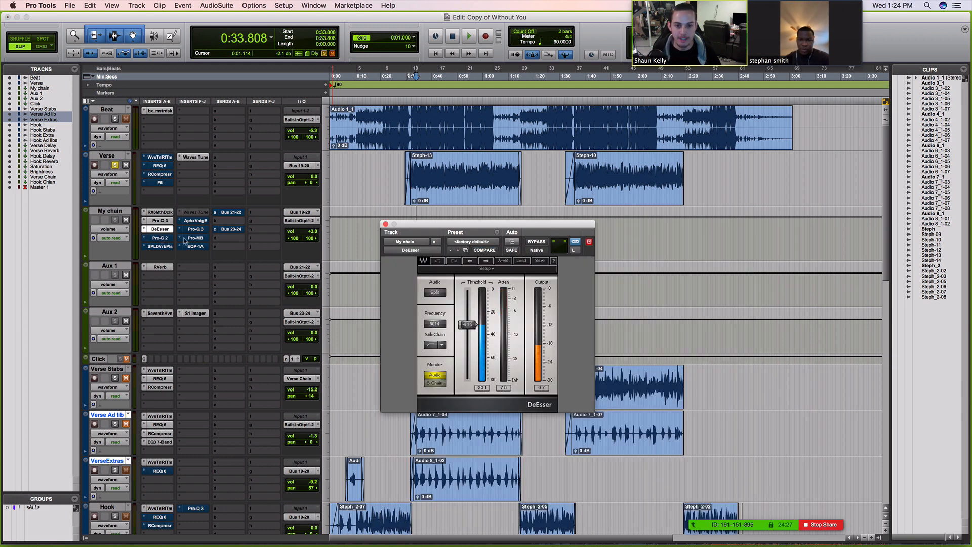
pyautogui.moveTo(434, 223); pyautogui.dragTo(443, 222)
pyautogui.press('space')
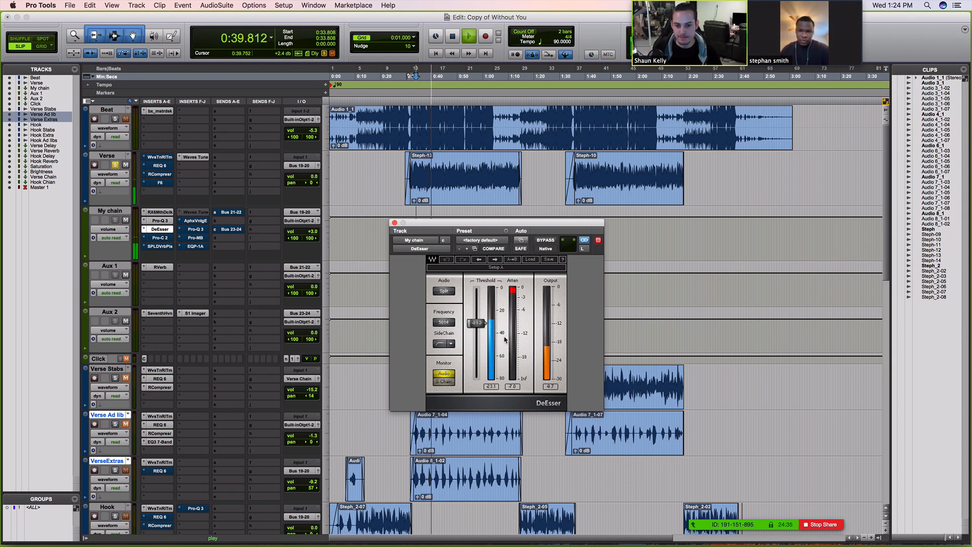
pyautogui.press('space')
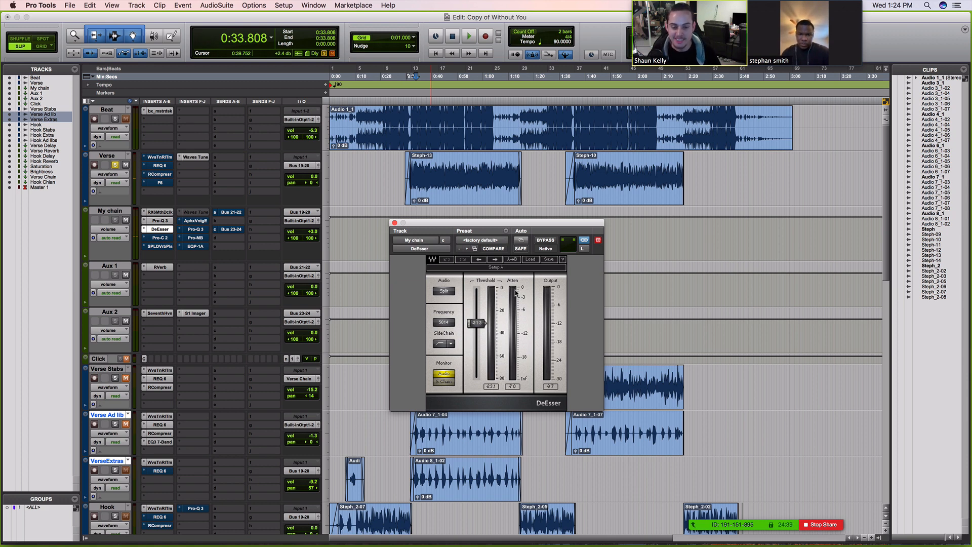
pyautogui.click(160, 228)
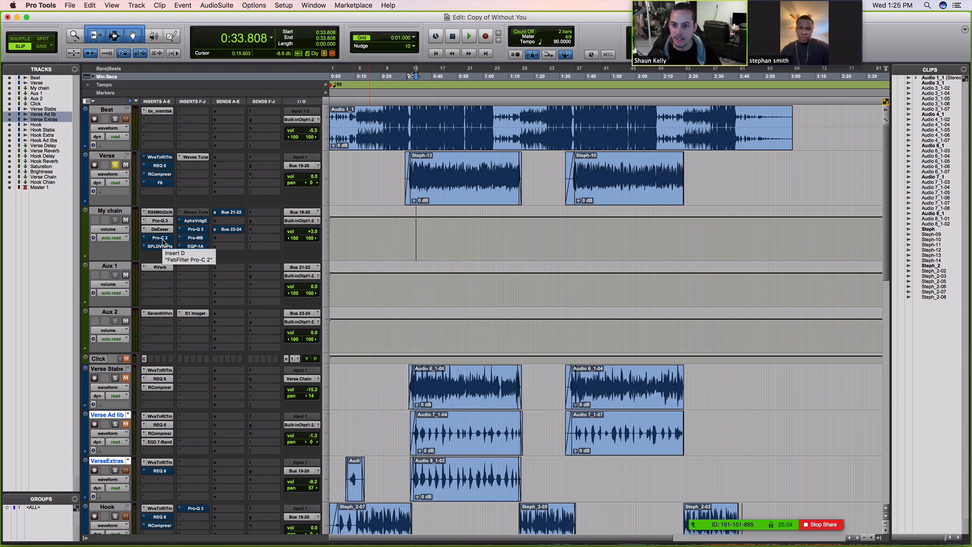
# Open and reactivate Pro-C 2 on My chain and compare the soloed verse with it bypassed and active during playback
pyautogui.click(159, 240)
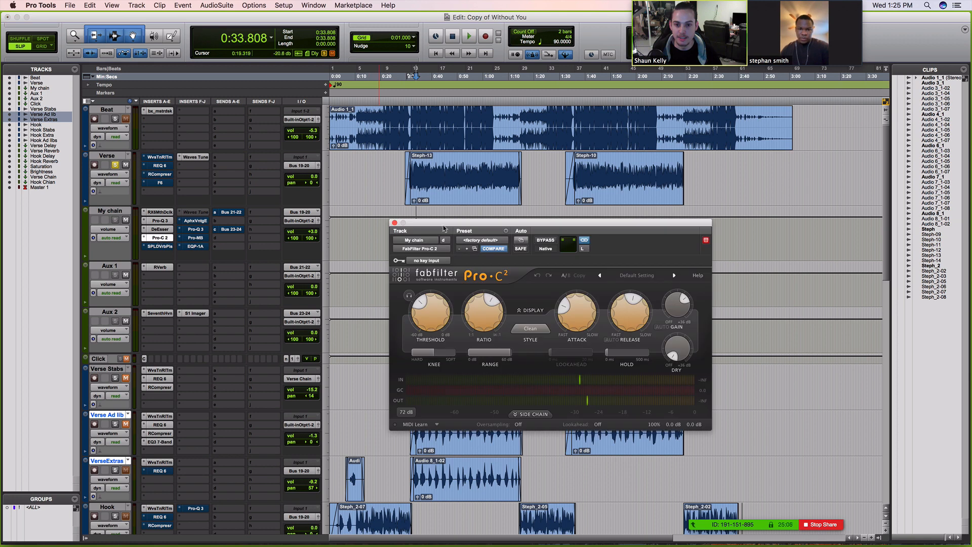
pyautogui.moveTo(449, 225); pyautogui.dragTo(436, 231)
pyautogui.press('space')
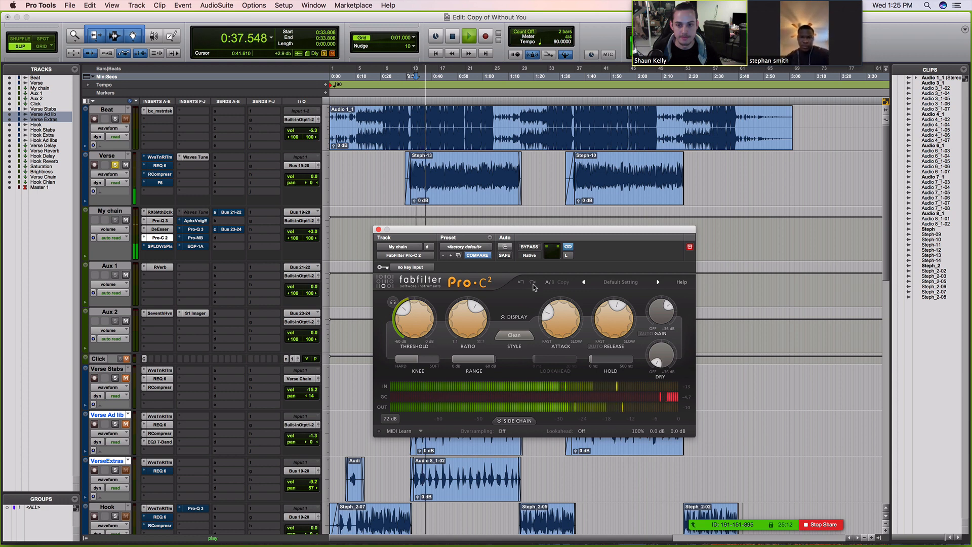
pyautogui.click(530, 247)
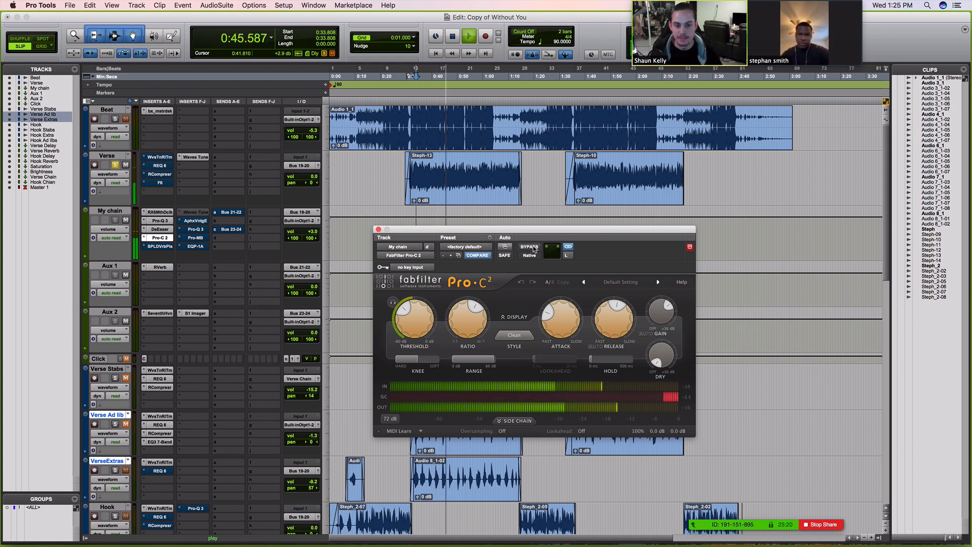
pyautogui.click(530, 247)
pyautogui.press('space')
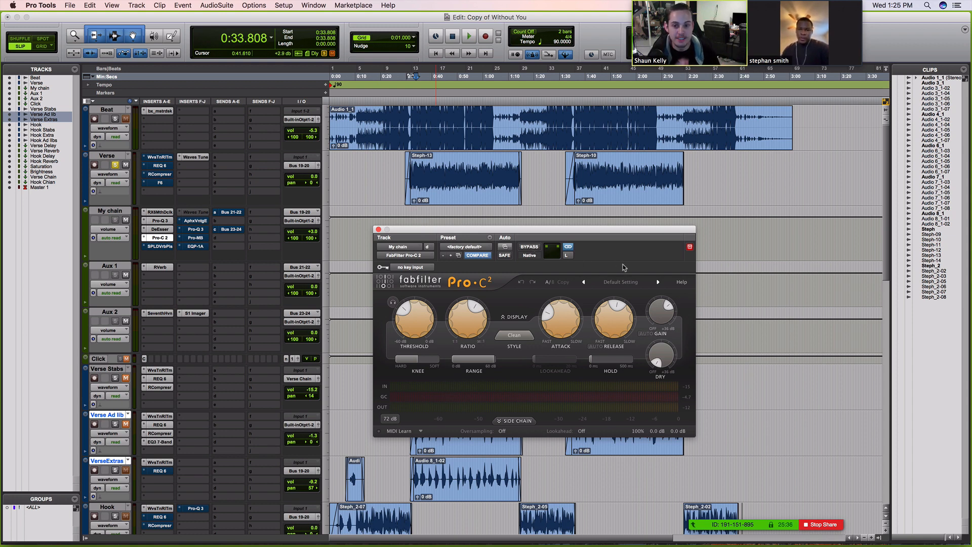
# Place the playback start at about 0:43.65 in the Steph-13 clip and audition the verse with Pro-C 2 active
pyautogui.moveTo(620, 318)
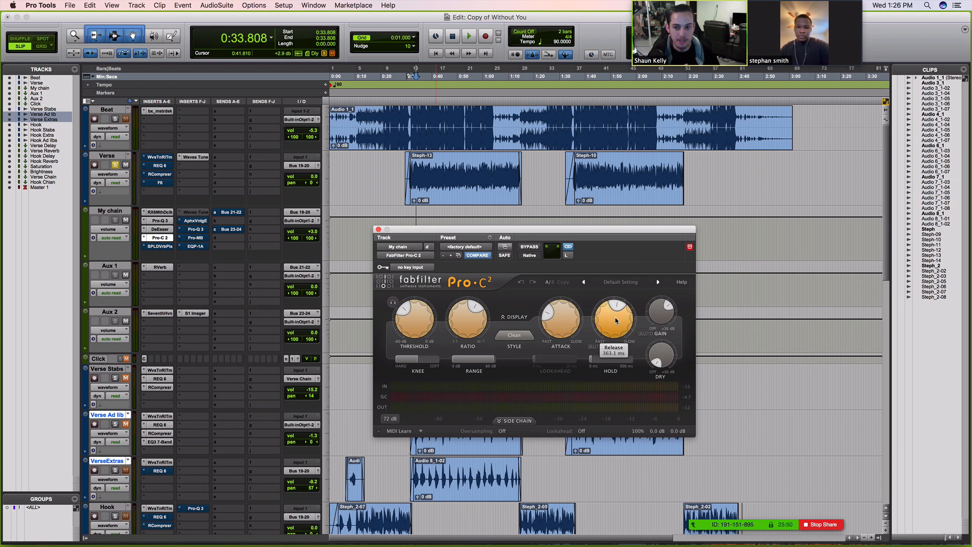
pyautogui.click(442, 164)
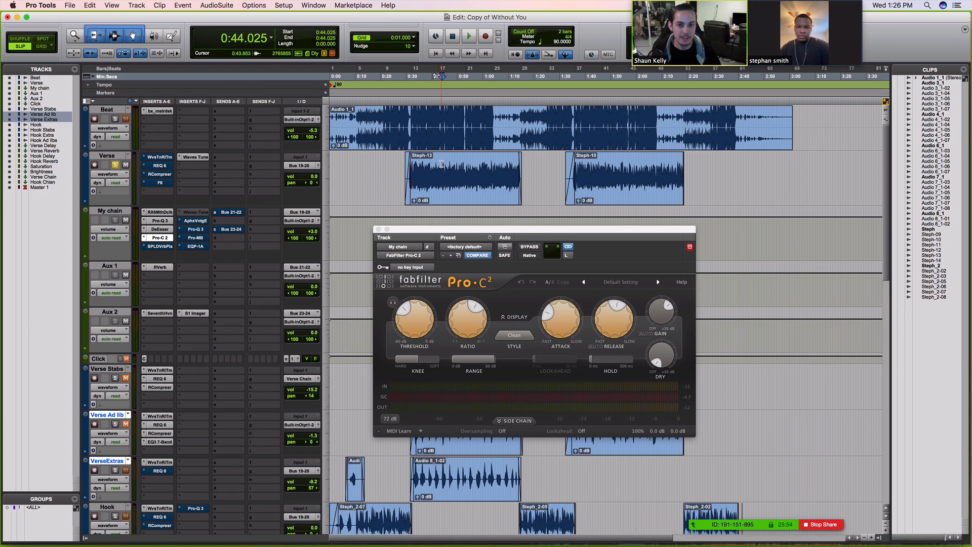
pyautogui.press('space')
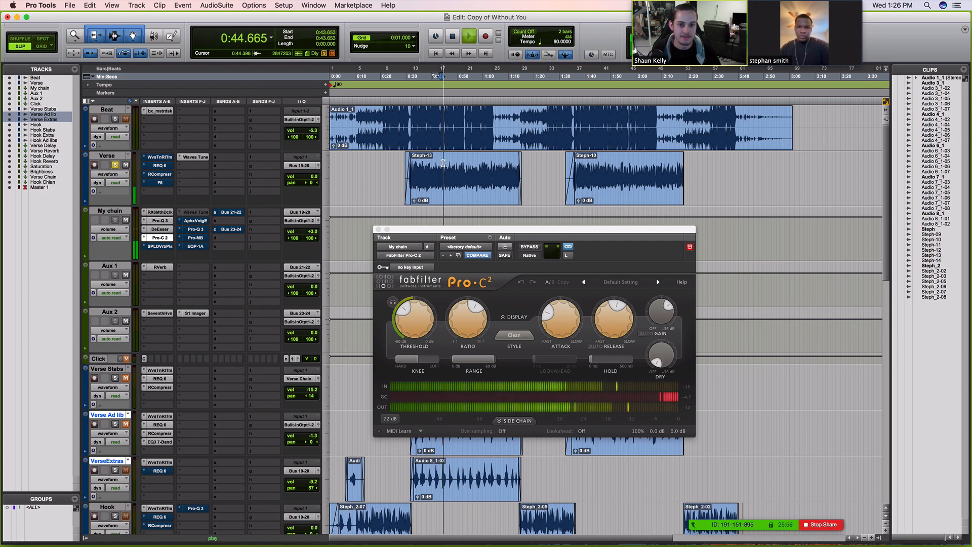
pyautogui.press('space')
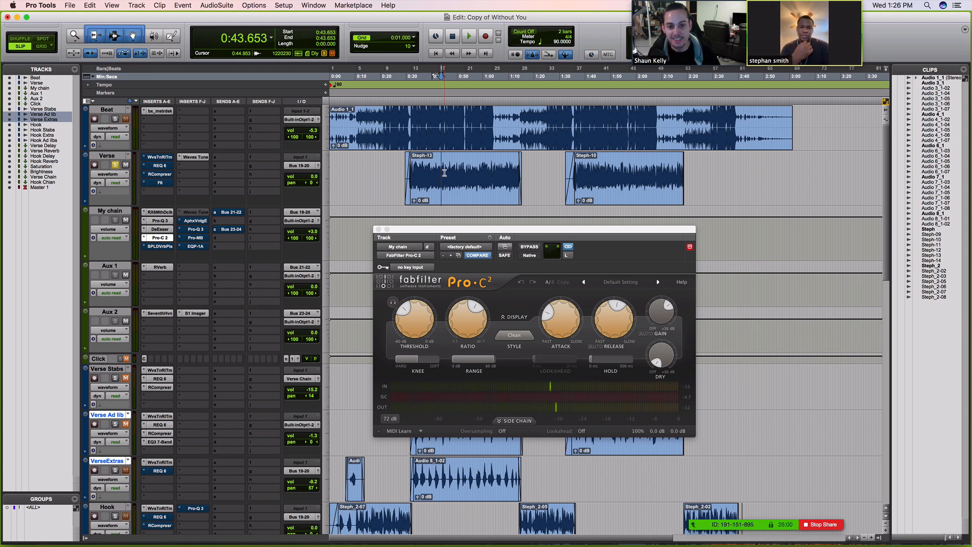
# Open SPL De-Verb Plus on My chain, reactivate it and audition the verse
pyautogui.click(160, 247)
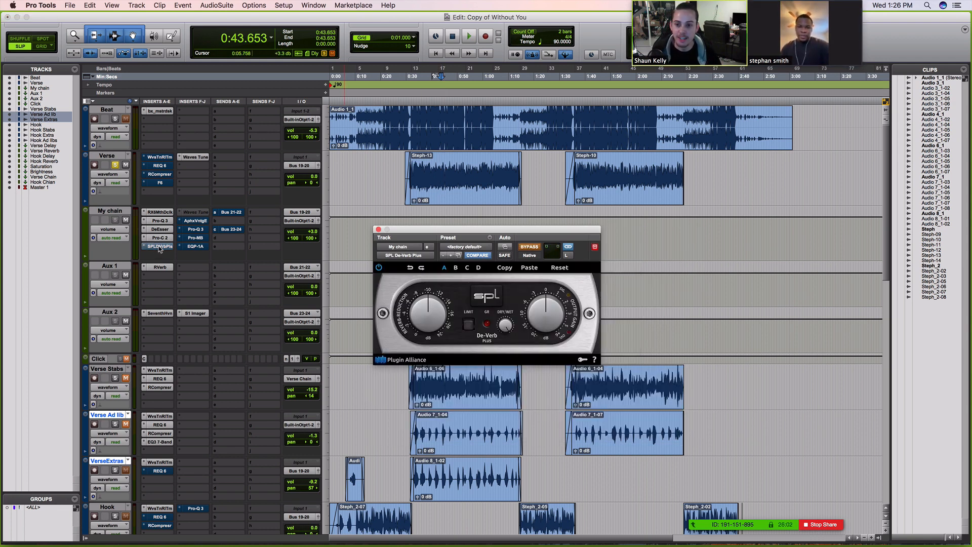
pyautogui.keyDown('super'); pyautogui.click(160, 248); pyautogui.keyUp('super')
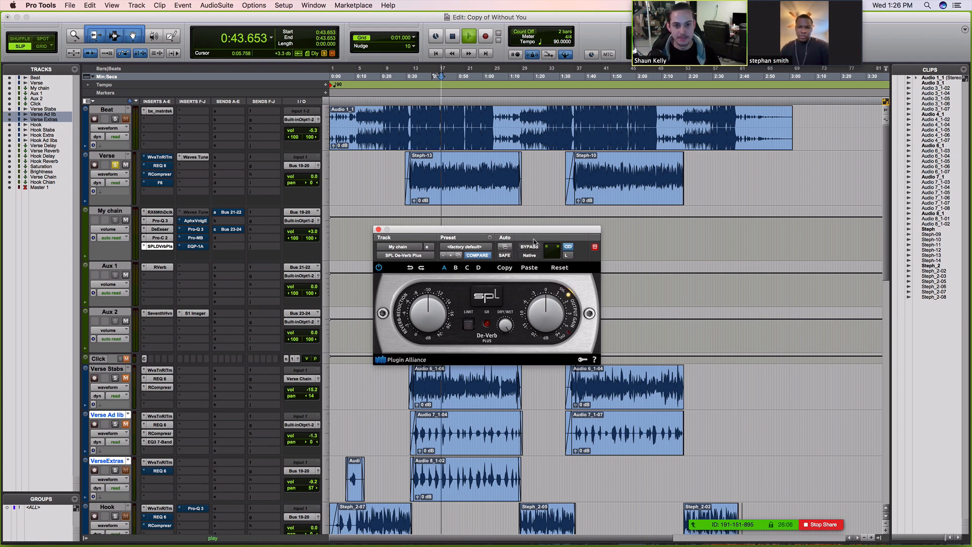
pyautogui.press('space')
pyautogui.press('space')
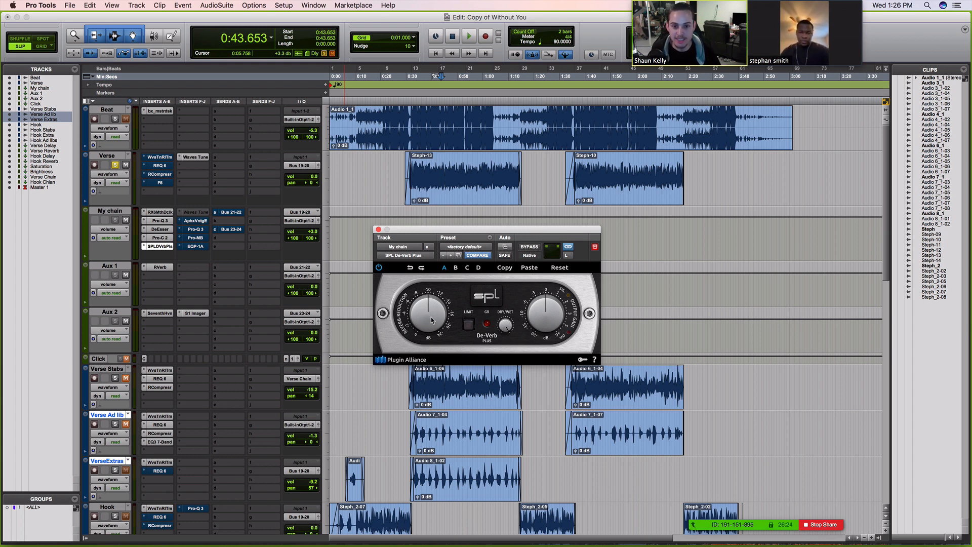
# Try a much stronger Reverb Reduction in De-Verb Plus during playback and restore its midway setting
pyautogui.moveTo(432, 320); pyautogui.dragTo(432, 311)
pyautogui.press('space')
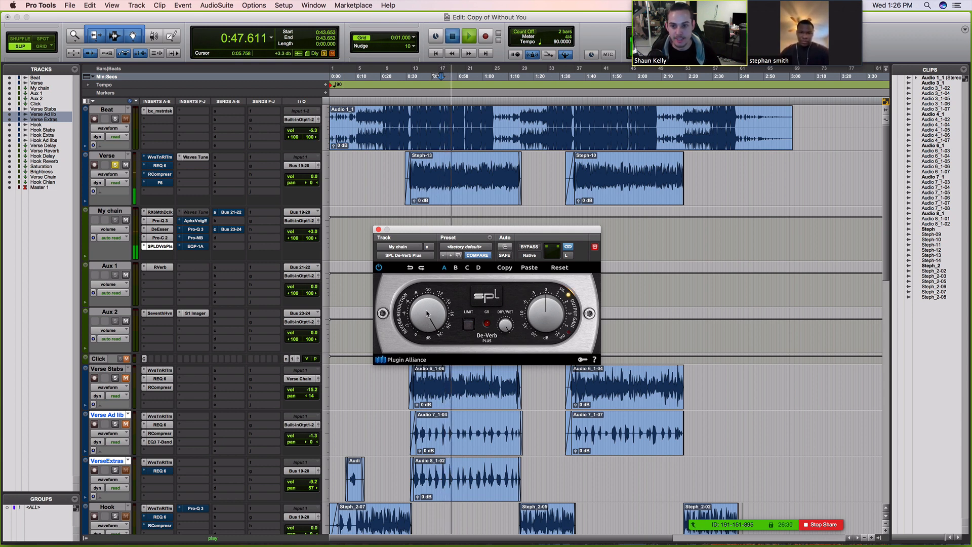
pyautogui.press('space')
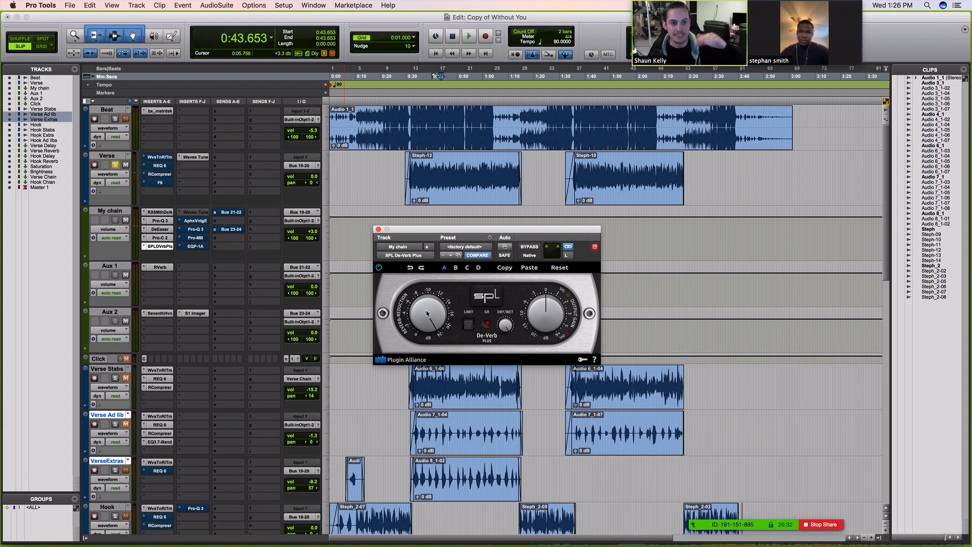
pyautogui.moveTo(405, 323); pyautogui.dragTo(419, 333)
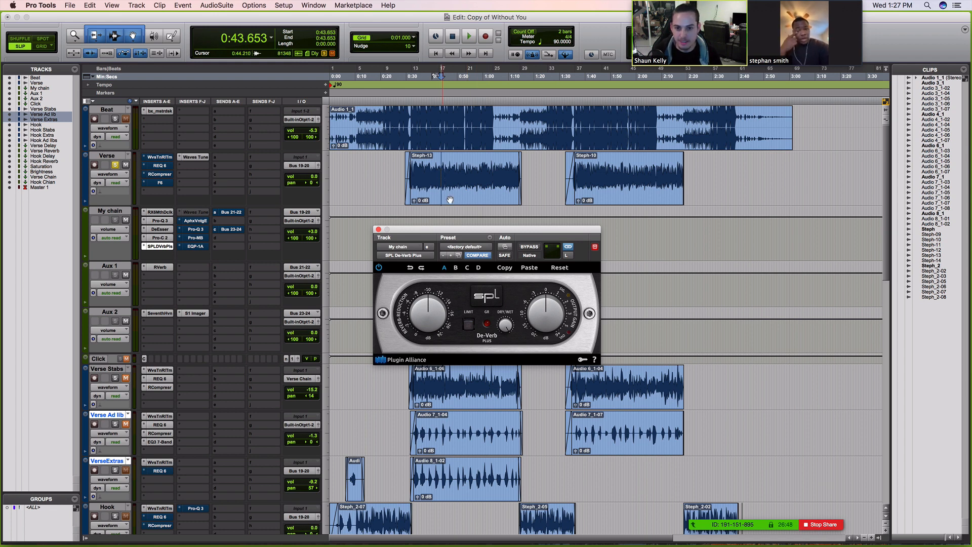
# Compare the verse with De-Verb Plus bypassed and active, and close the plug-in with it left active
pyautogui.click(530, 247)
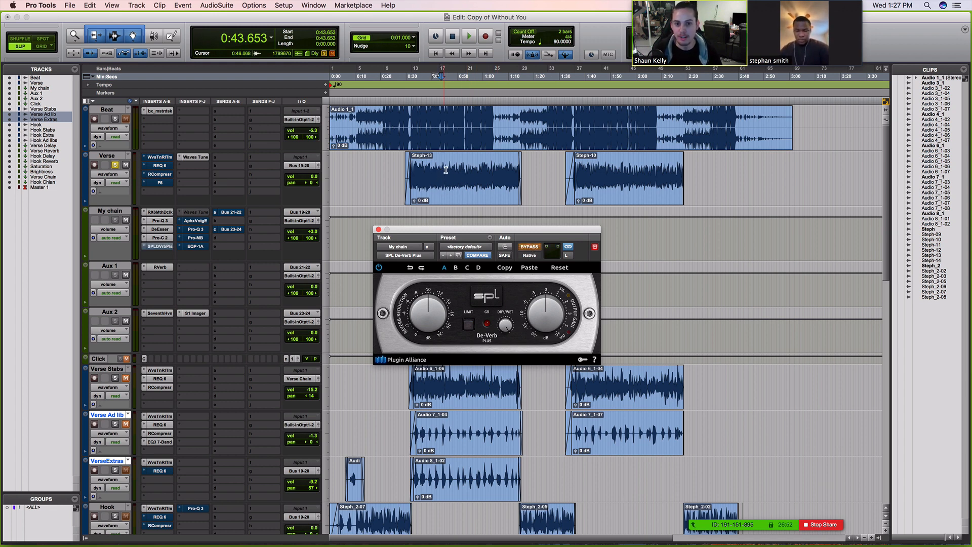
pyautogui.press('space')
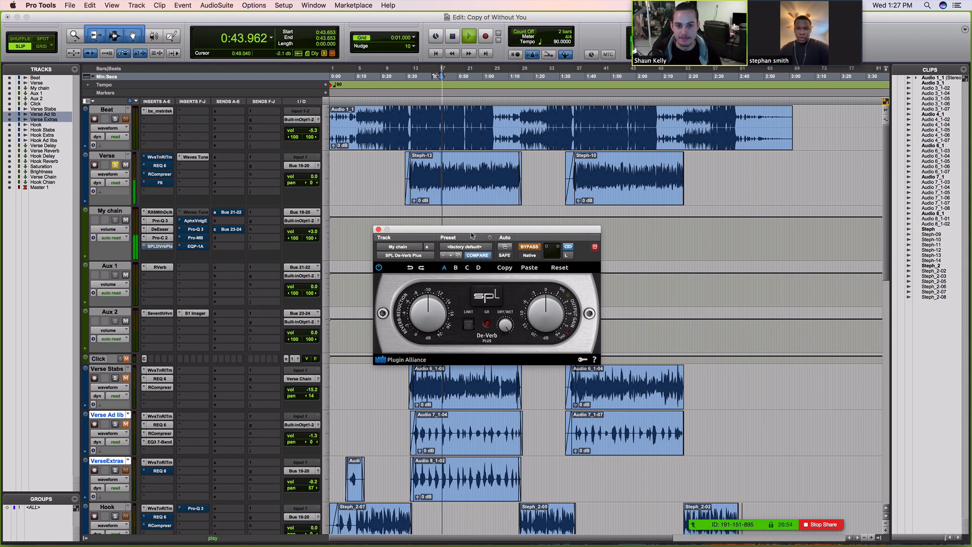
pyautogui.press('space')
pyautogui.click(529, 247)
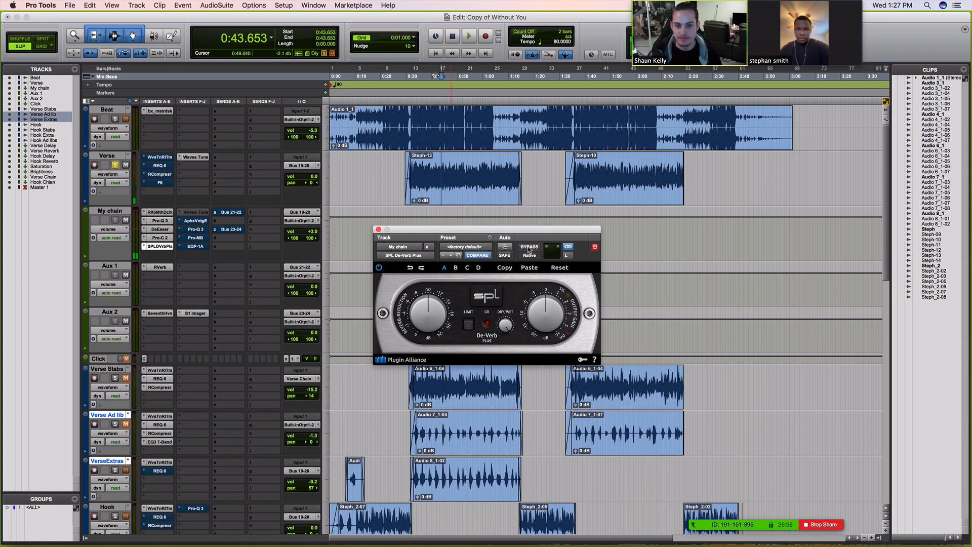
pyautogui.press('space')
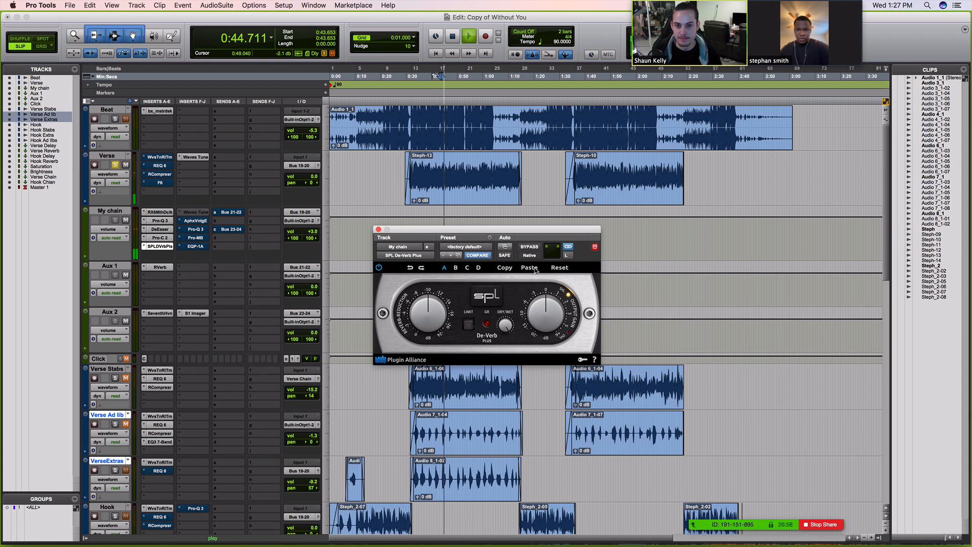
pyautogui.press('space')
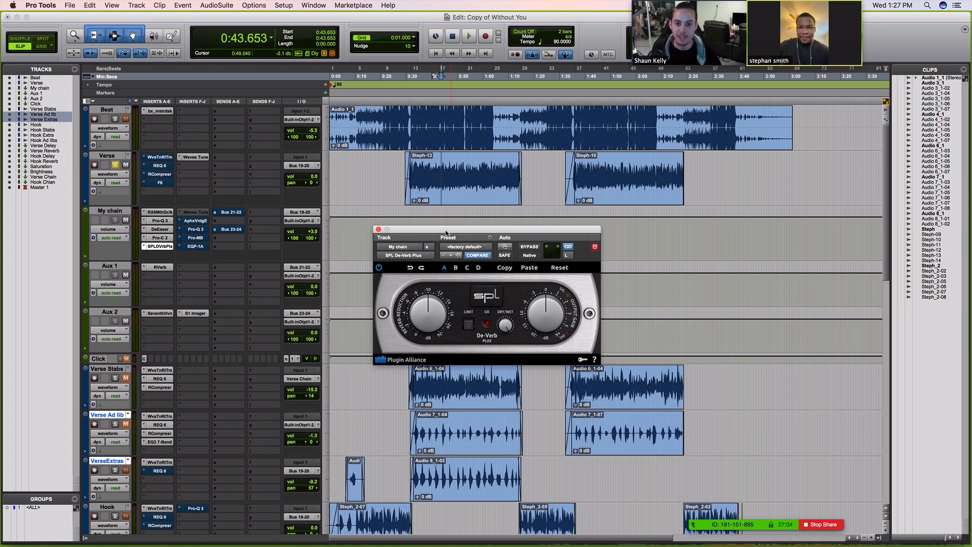
pyautogui.click(378, 230)
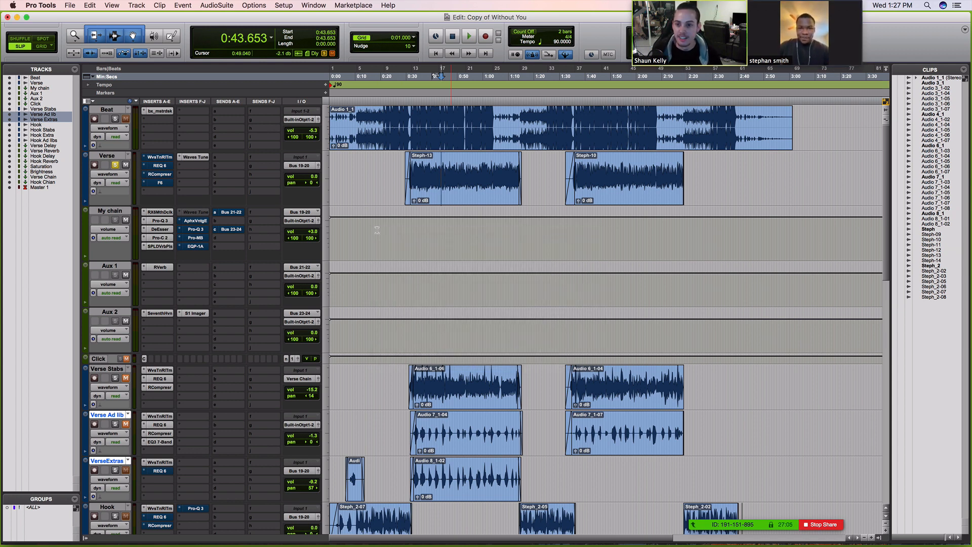
# Reactivate the Aphex Vintage Exciter on My chain and compare the verse with it active and bypassed, leaving it active
pyautogui.keyDown('super'); pyautogui.click(200, 223); pyautogui.keyUp('super')
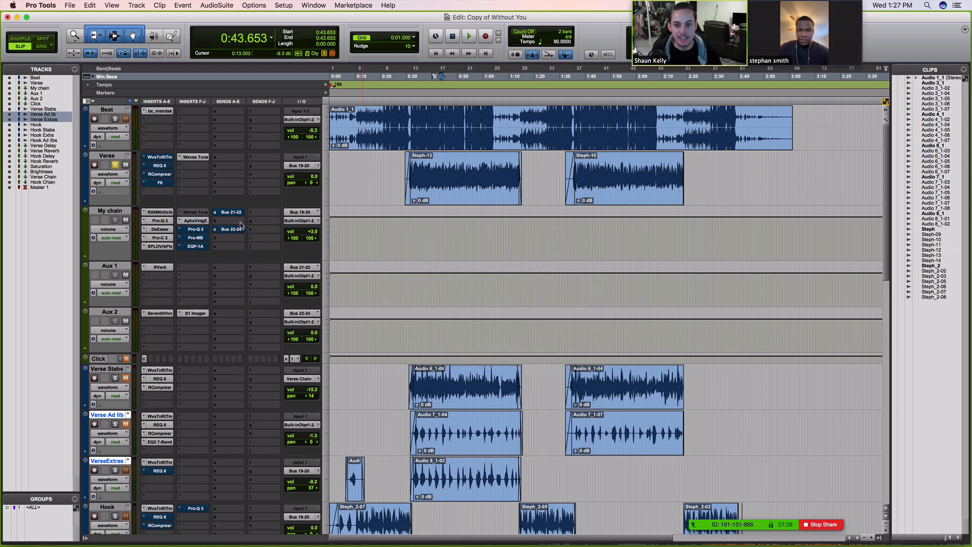
pyautogui.click(206, 223)
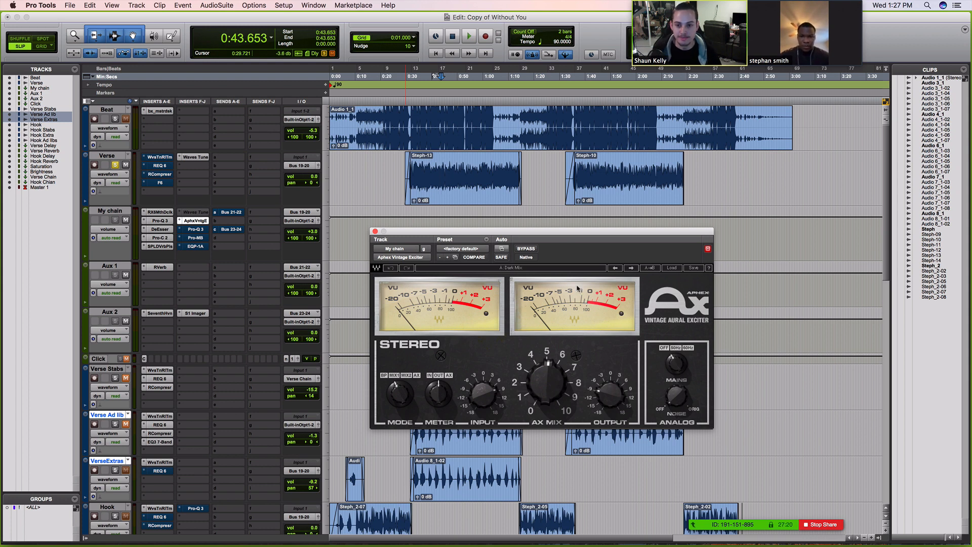
pyautogui.press('space')
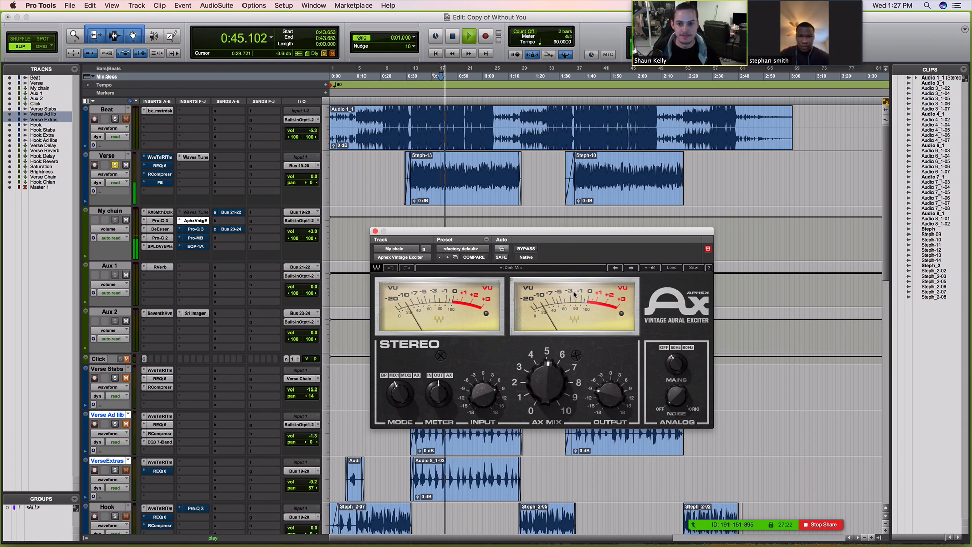
pyautogui.click(526, 249)
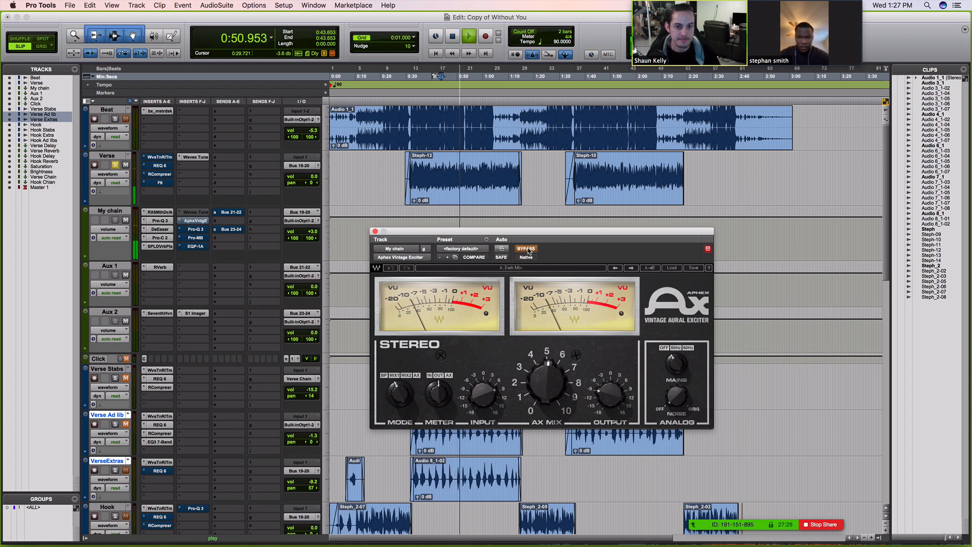
pyautogui.click(529, 251)
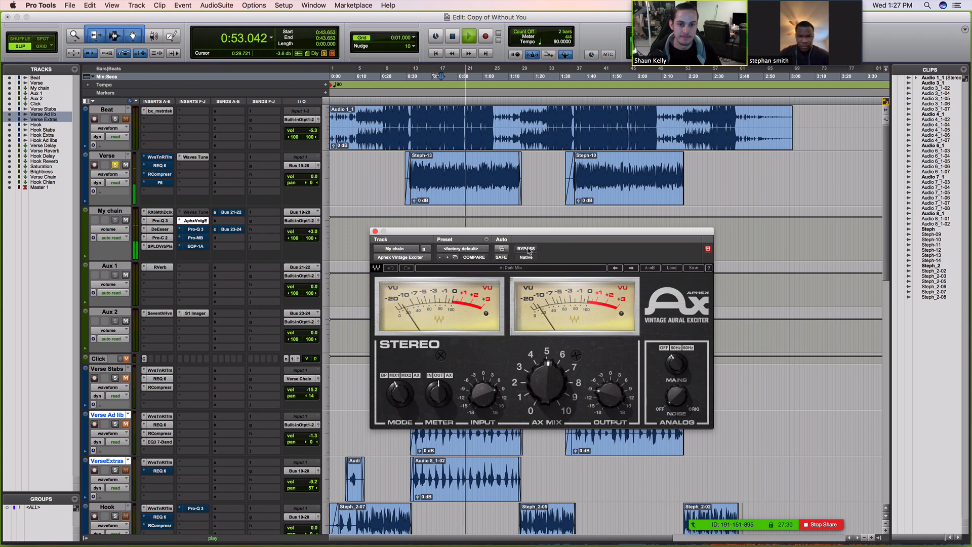
pyautogui.press('space')
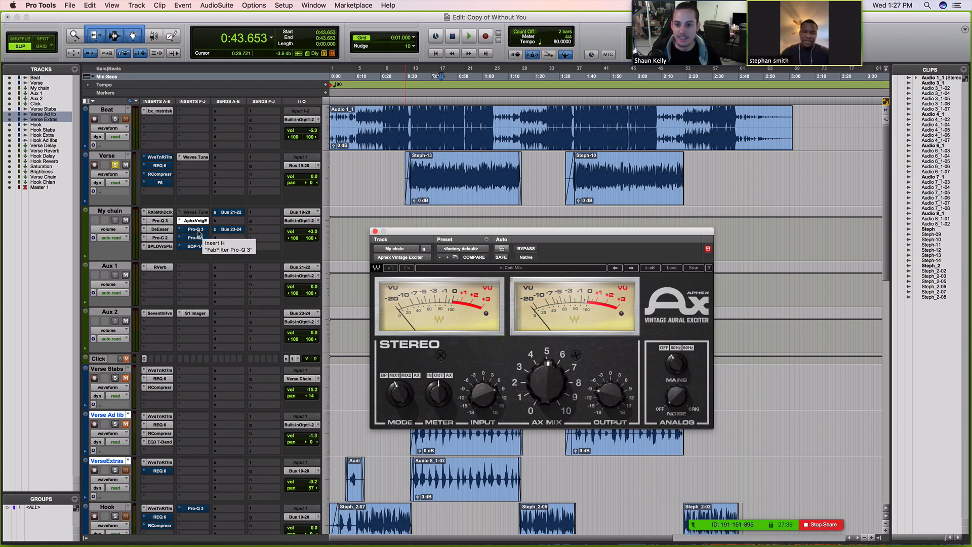
# Reactivate the second Pro-Q 3 on My chain and compare the verse with its low-mid cut bypassed and active
pyautogui.click(197, 229)
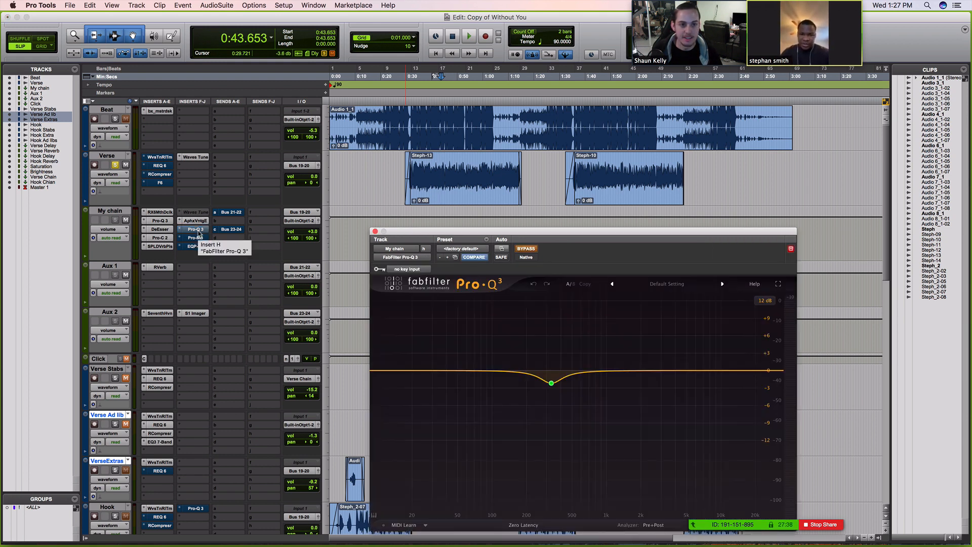
pyautogui.keyDown('super'); pyautogui.click(198, 230); pyautogui.keyUp('super')
pyautogui.moveTo(559, 381)
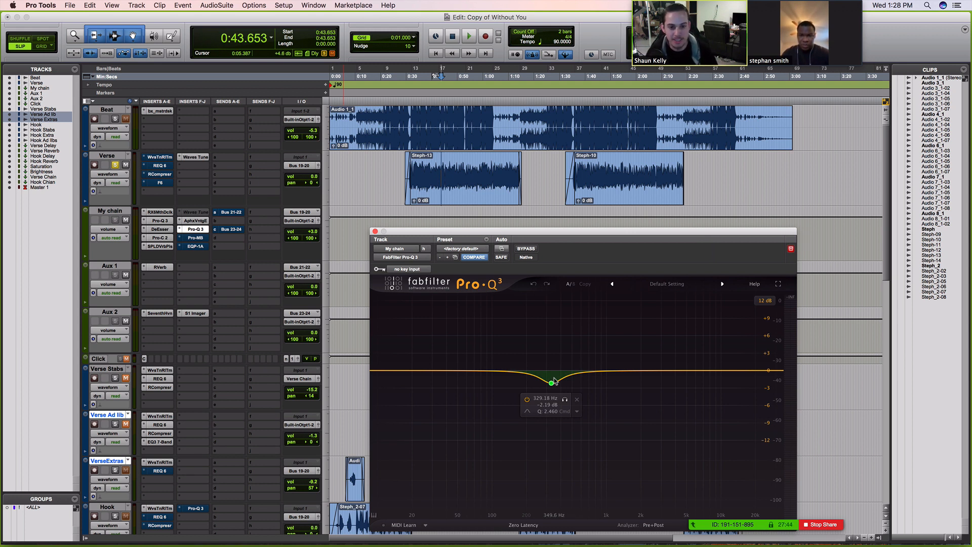
pyautogui.click(527, 249)
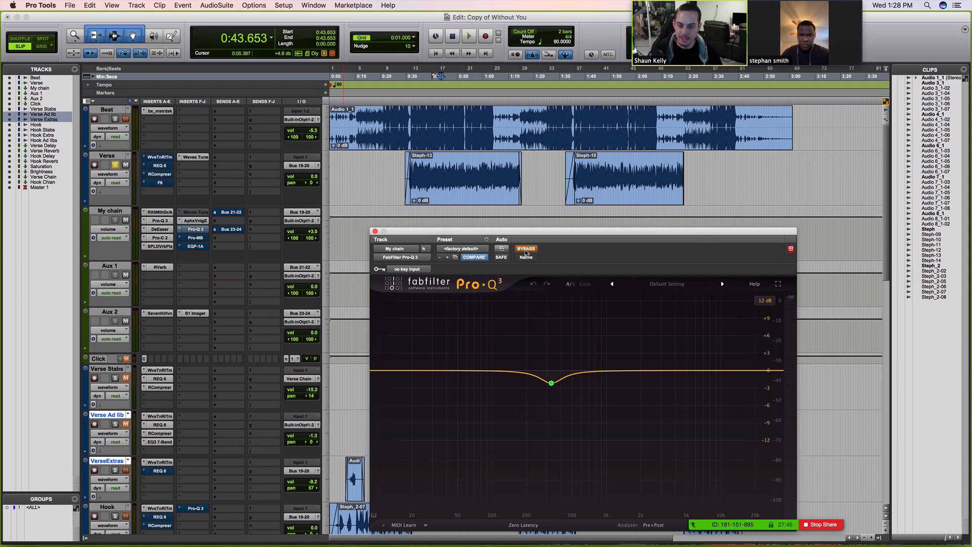
pyautogui.press('space')
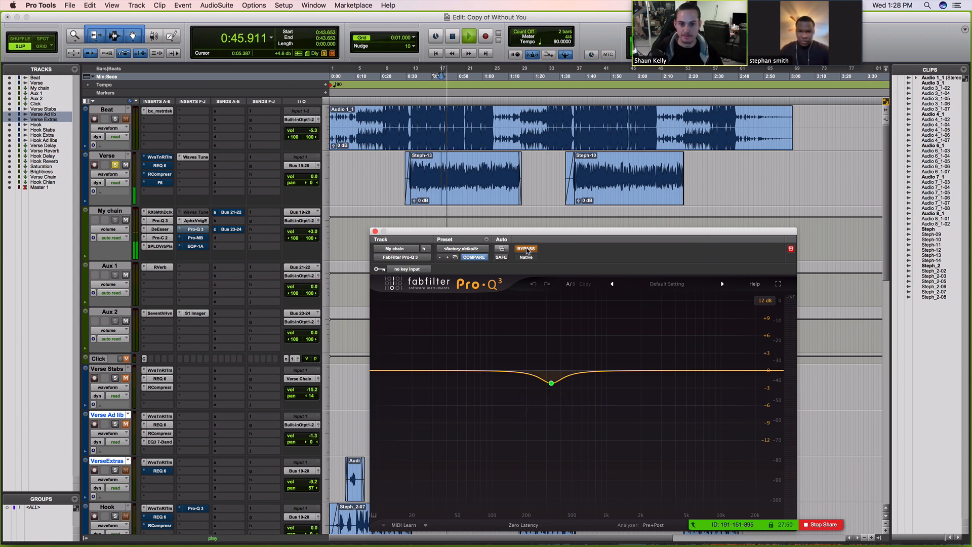
pyautogui.click(526, 249)
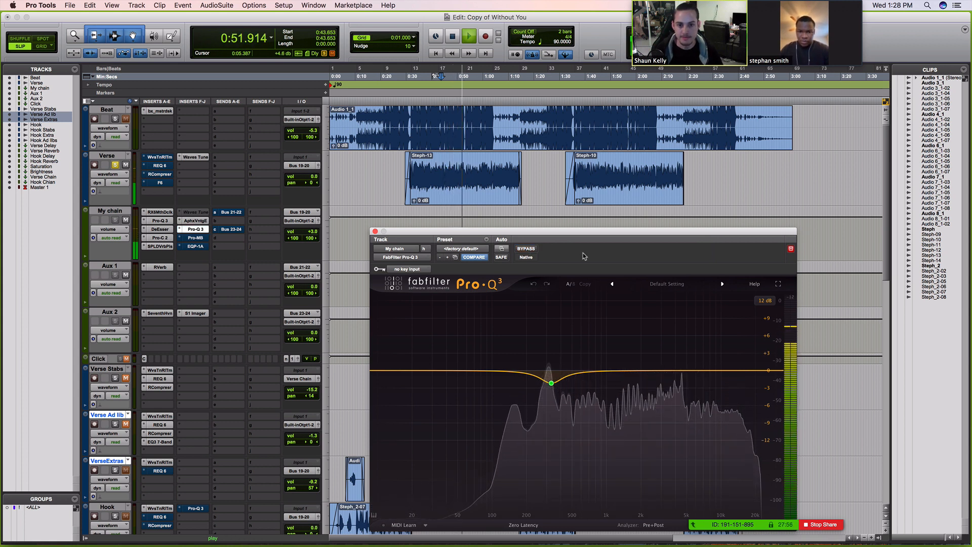
pyautogui.press('space')
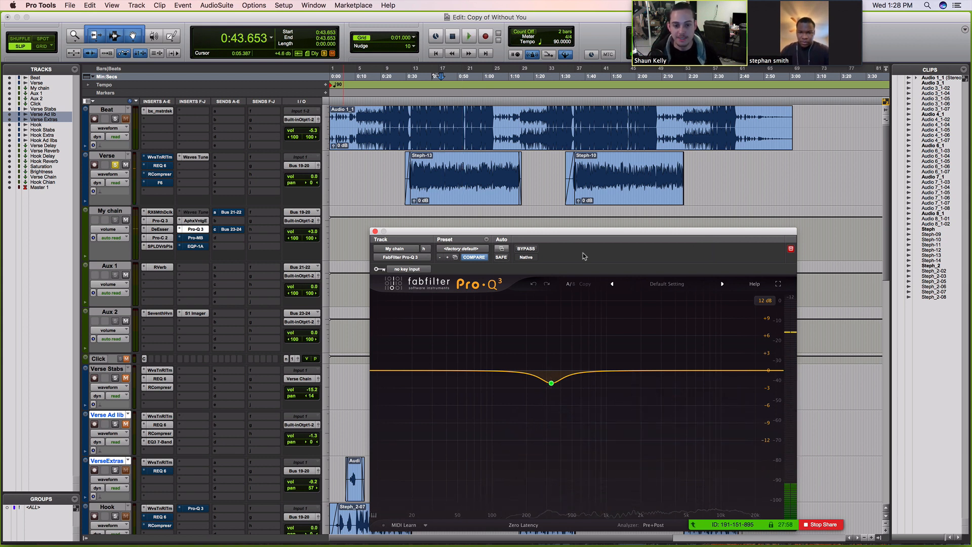
# Add a bell band to the second Pro-Q 3 at about 1951 Hz with about -0.82 dB gain
pyautogui.moveTo(552, 382)
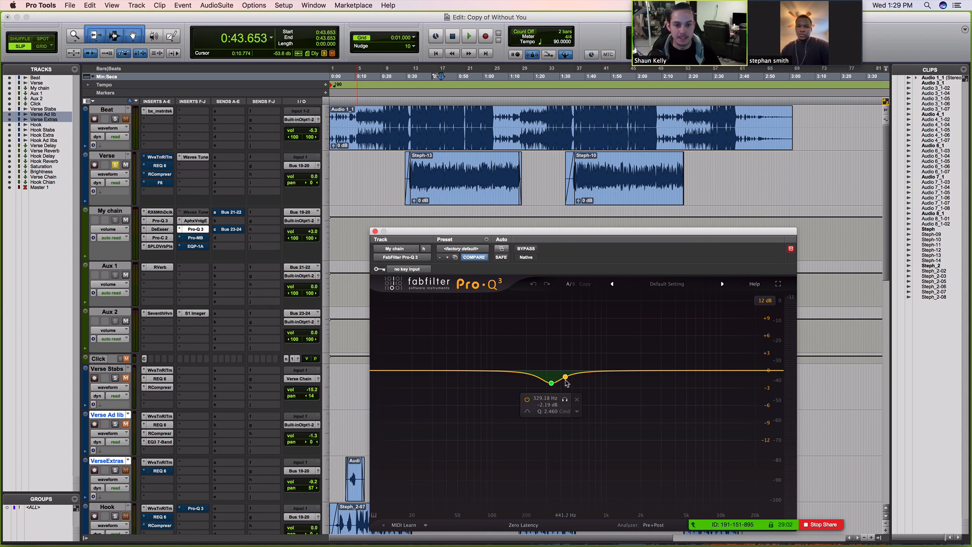
pyautogui.click(648, 375)
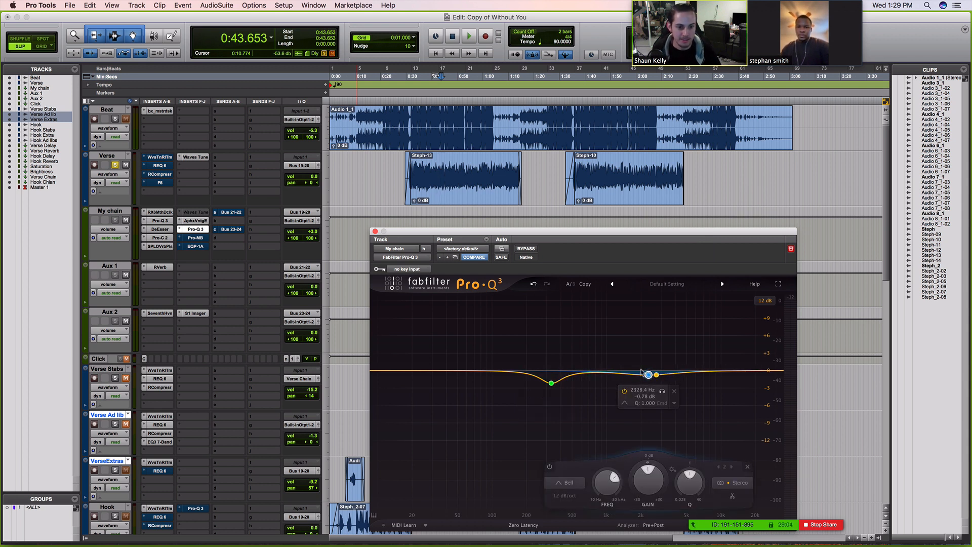
pyautogui.moveTo(648, 375); pyautogui.dragTo(640, 375)
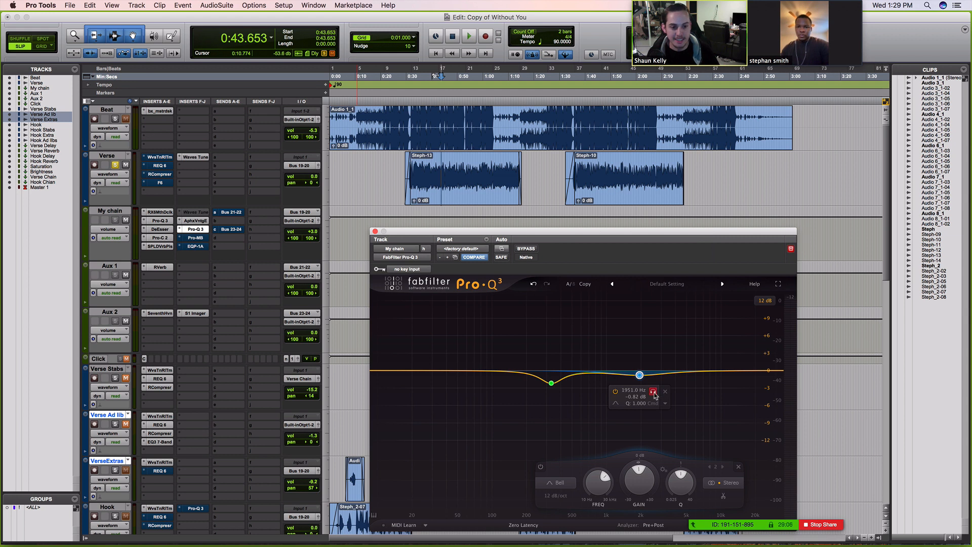
# Solo the added bell band in the second Pro-Q 3, narrow its Q to 1.886, and move it to about 1420 Hz at -0.24 dB
pyautogui.click(653, 392)
pyautogui.moveTo(655, 395)
pyautogui.mouseDown()
pyautogui.moveTo(641, 394)
pyautogui.moveTo(709, 390)
pyautogui.moveTo(448, 391)
pyautogui.moveTo(646, 381)
pyautogui.mouseUp()
pyautogui.scroll(1, 646, 380)
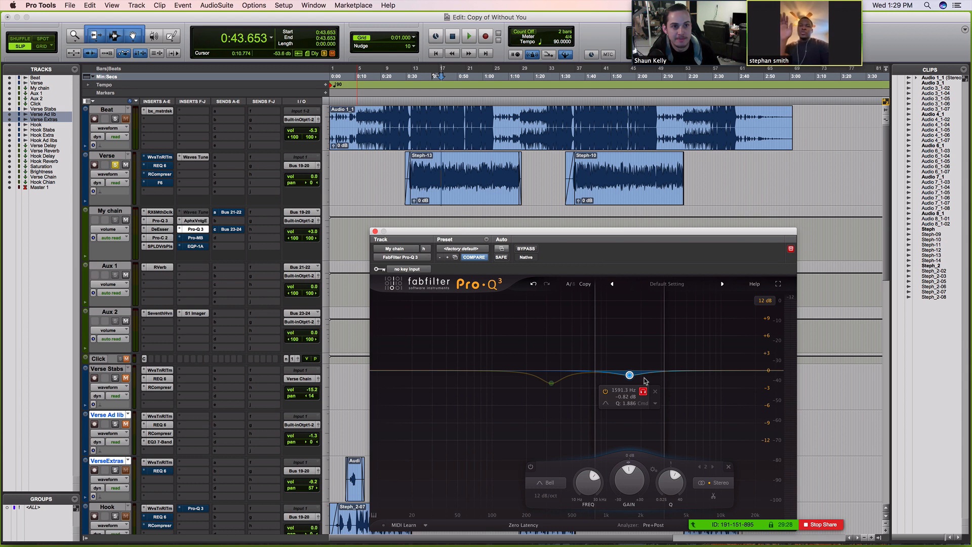
pyautogui.moveTo(645, 381); pyautogui.dragTo(646, 381)
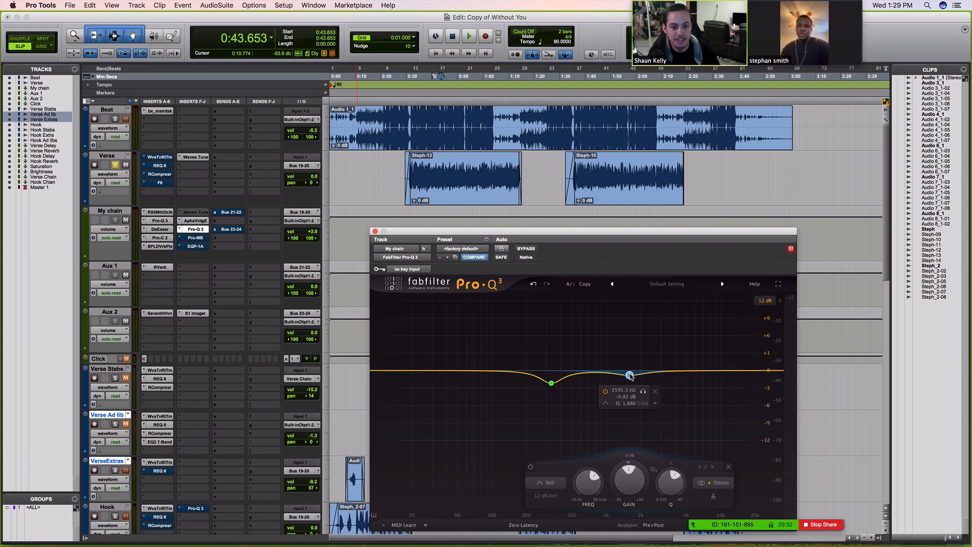
pyautogui.moveTo(643, 392)
pyautogui.mouseDown()
pyautogui.moveTo(663, 385)
pyautogui.moveTo(647, 327)
pyautogui.moveTo(632, 326)
pyautogui.moveTo(636, 374)
pyautogui.moveTo(649, 388)
pyautogui.moveTo(623, 385)
pyautogui.moveTo(642, 388)
pyautogui.mouseUp()
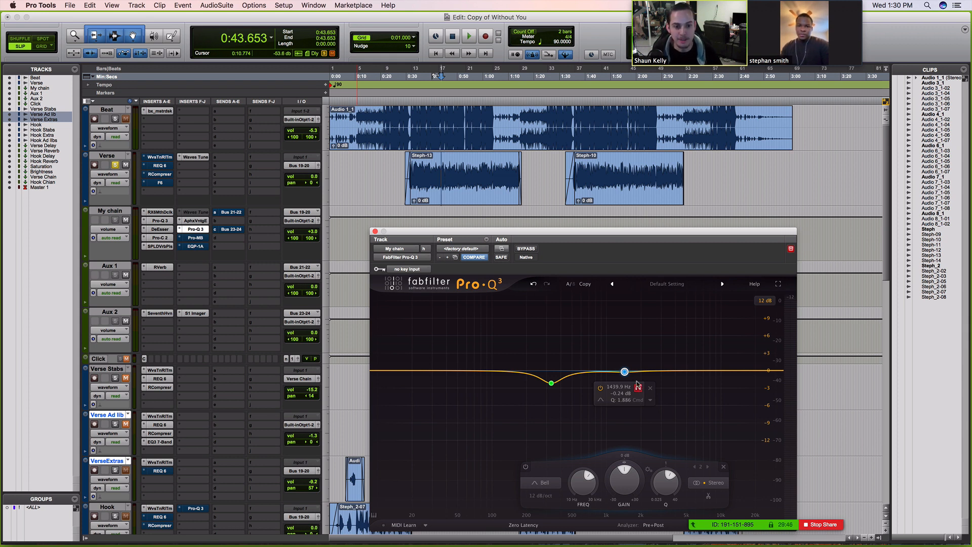
# Play the verse while sweeping the soloed bell band down to about 317 Hz
pyautogui.press('space')
pyautogui.moveTo(641, 388); pyautogui.dragTo(567, 384)
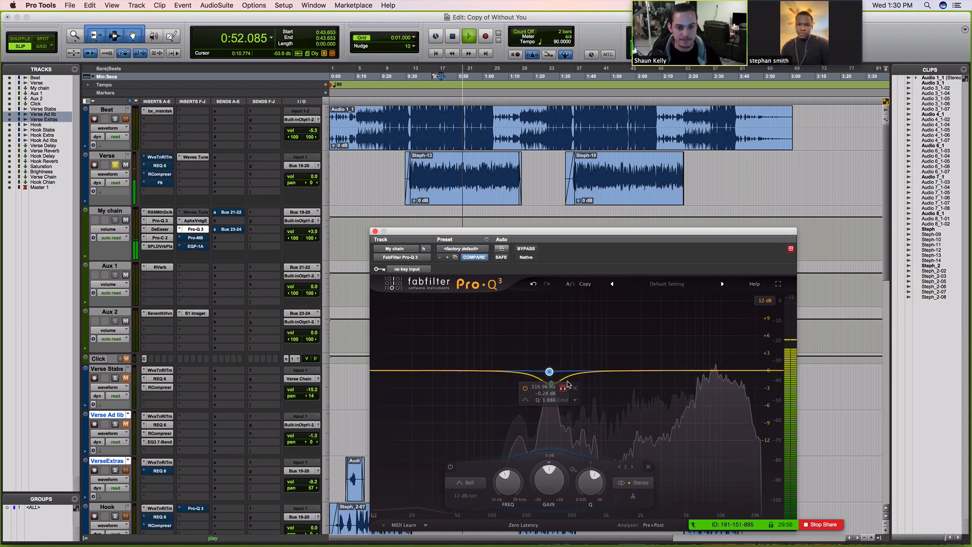
pyautogui.press('space')
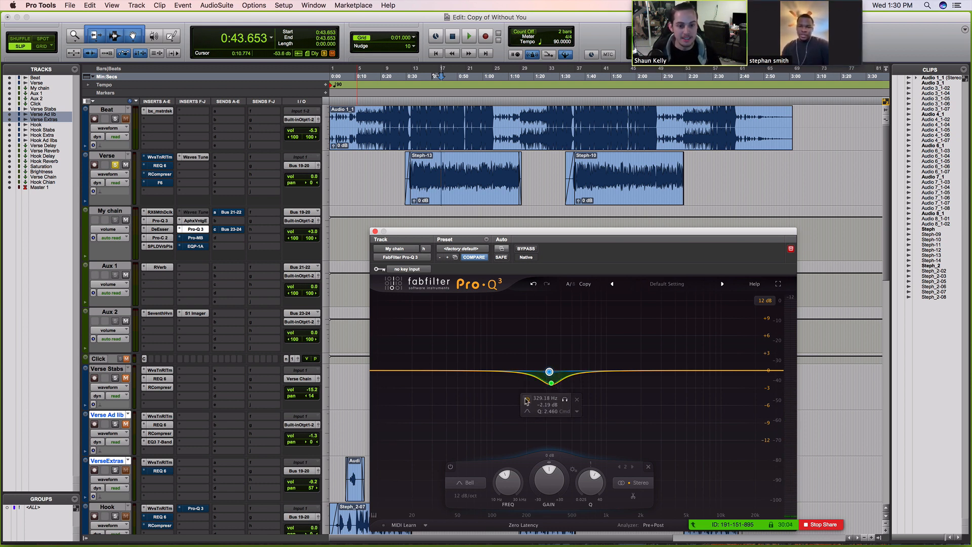
# Bypass the low-mid cut and, during playback, move the added bell band to about 329 Hz with about +0.11 dB gain
pyautogui.click(527, 400)
pyautogui.moveTo(550, 374)
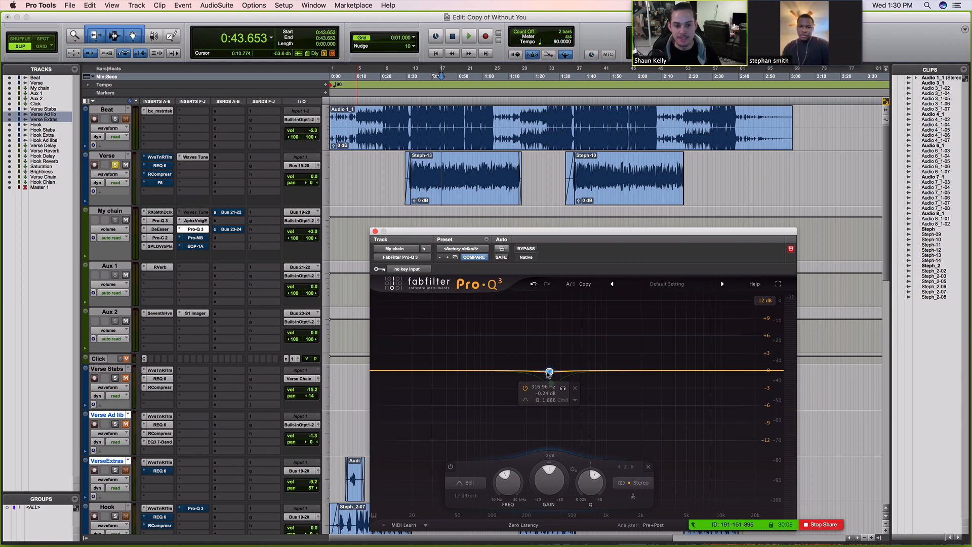
pyautogui.press('space')
pyautogui.moveTo(550, 373)
pyautogui.mouseDown()
pyautogui.moveTo(548, 322)
pyautogui.moveTo(610, 321)
pyautogui.moveTo(532, 322)
pyautogui.moveTo(550, 322)
pyautogui.moveTo(553, 371)
pyautogui.mouseUp()
pyautogui.press('space')
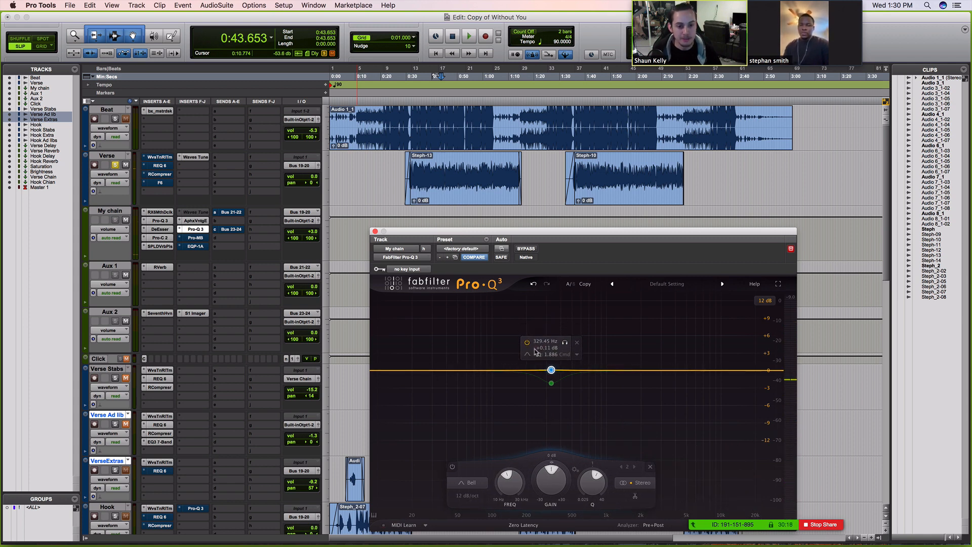
# Delete the added bell band and re-enable the low-mid cut in the second Pro-Q 3
pyautogui.click(577, 342)
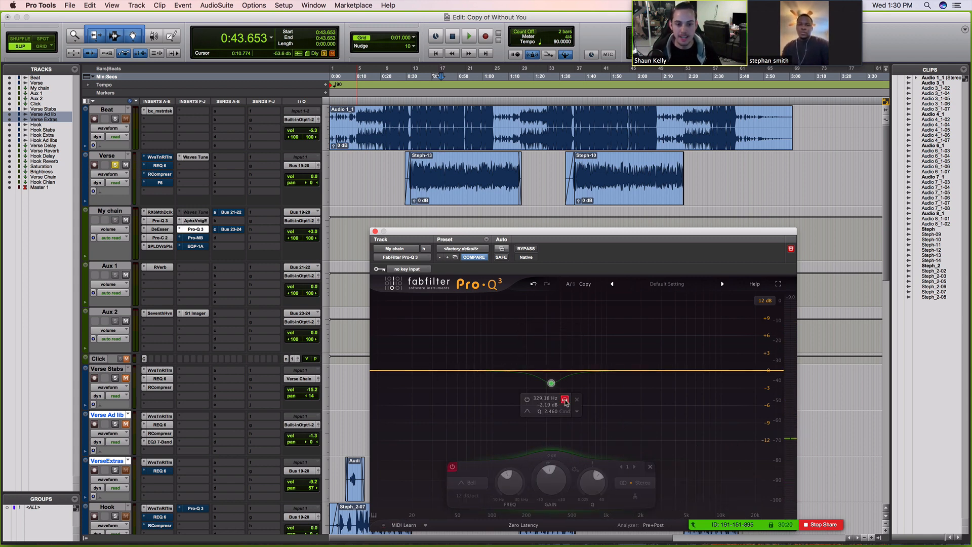
pyautogui.click(565, 401)
pyautogui.click(565, 400)
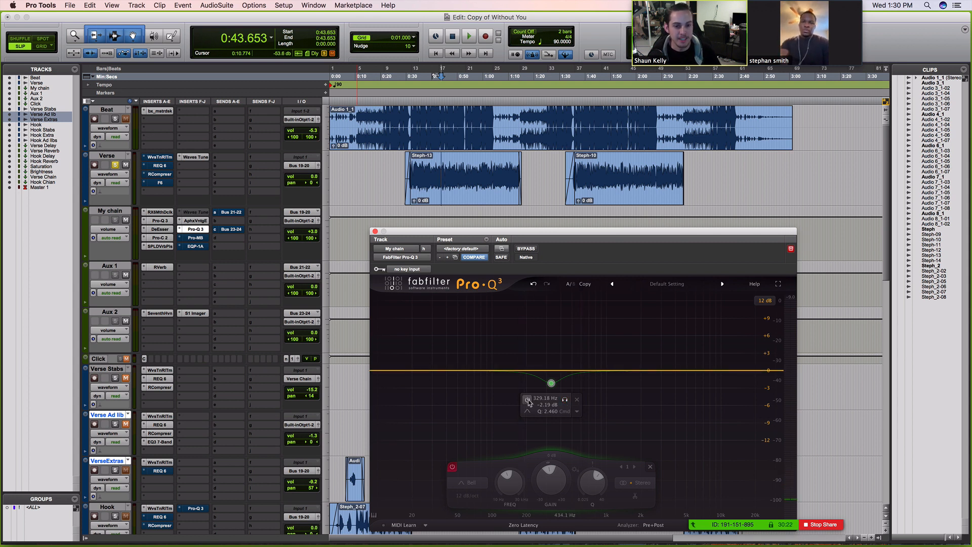
pyautogui.click(528, 399)
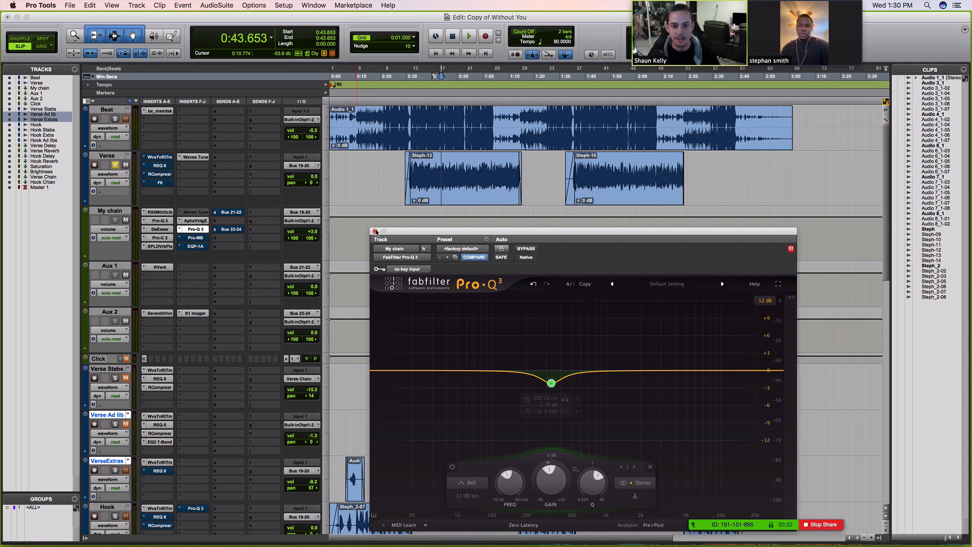
# Open the first Pro-Q 3 on My chain and briefly solo its bell cut at about 1117 Hz
pyautogui.click(160, 221)
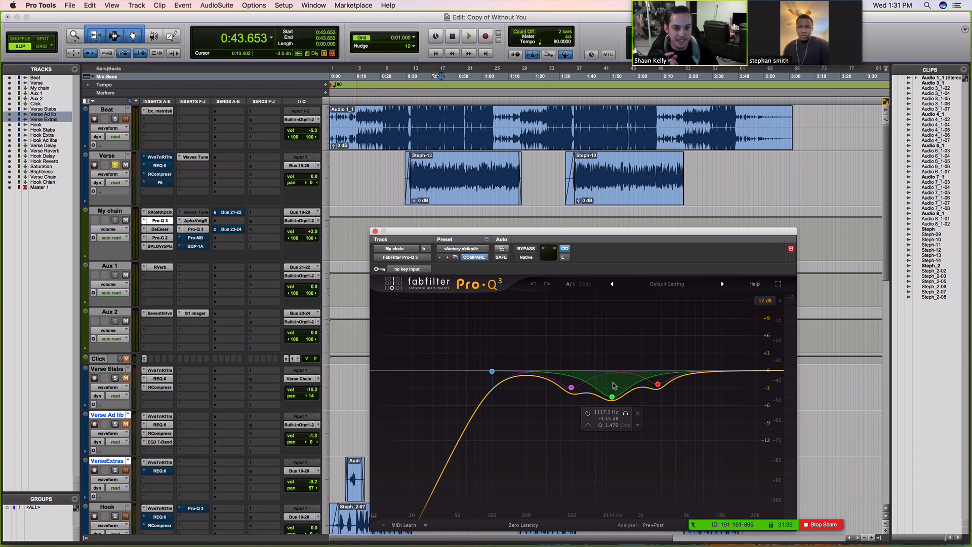
pyautogui.click(626, 414)
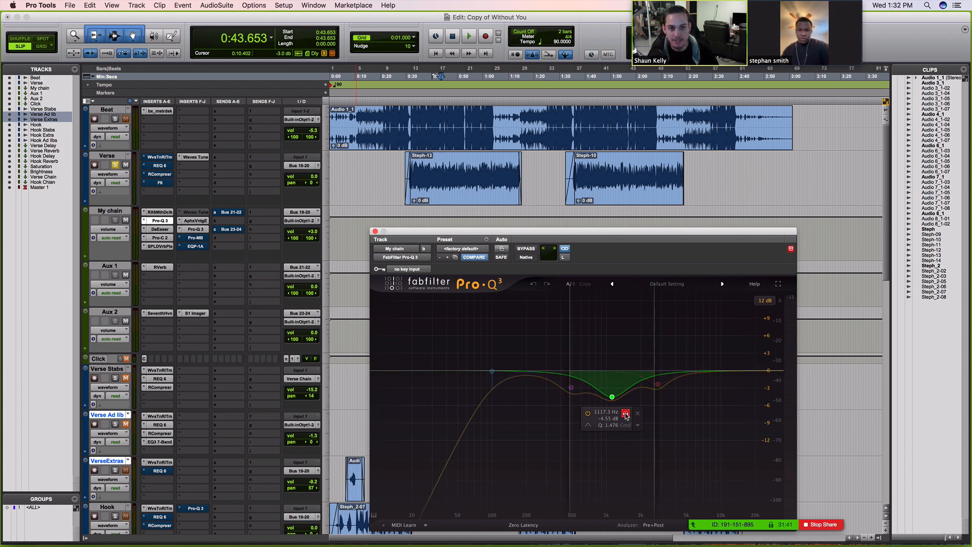
pyautogui.click(626, 415)
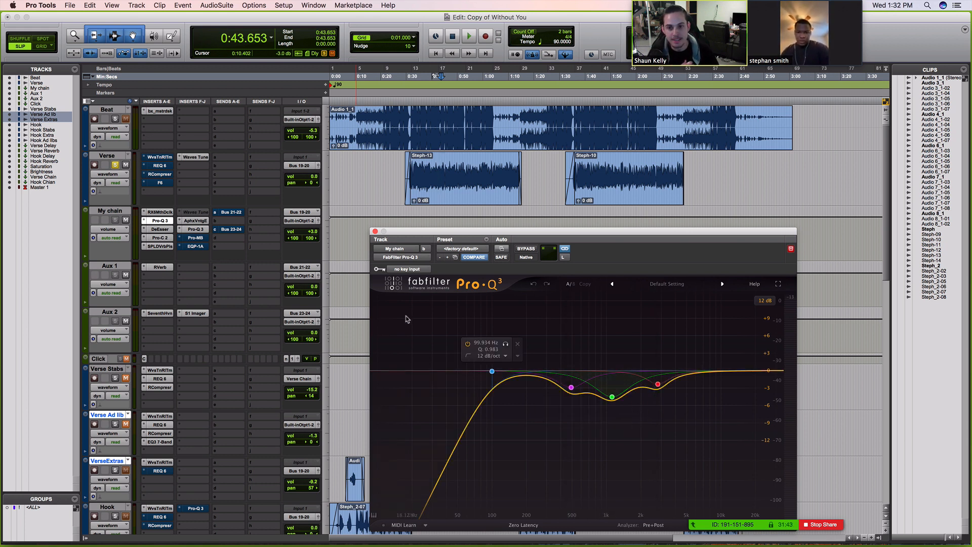
# Reactivate Pro-MB on My chain, place its window fully in view, and show the settings of its highest band
pyautogui.click(196, 238)
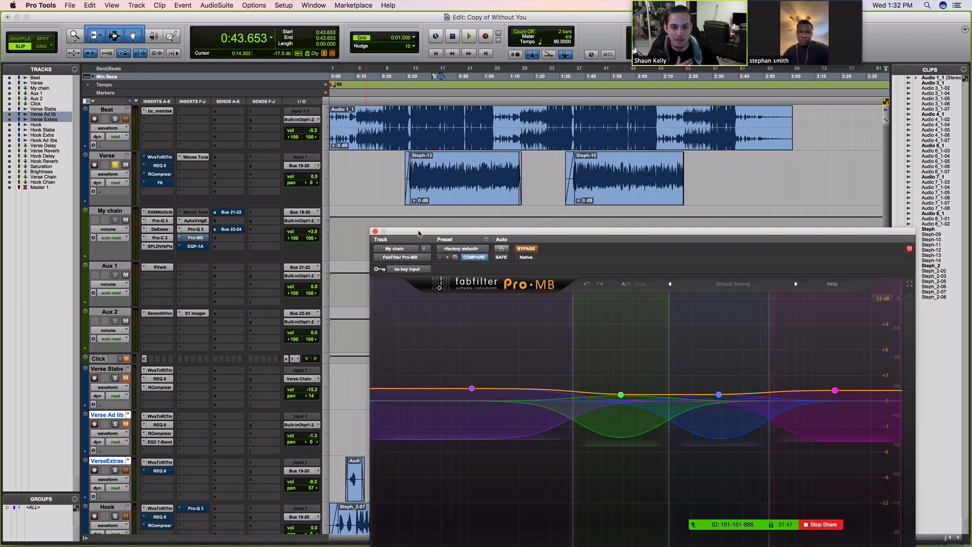
pyautogui.moveTo(419, 234); pyautogui.dragTo(390, 216)
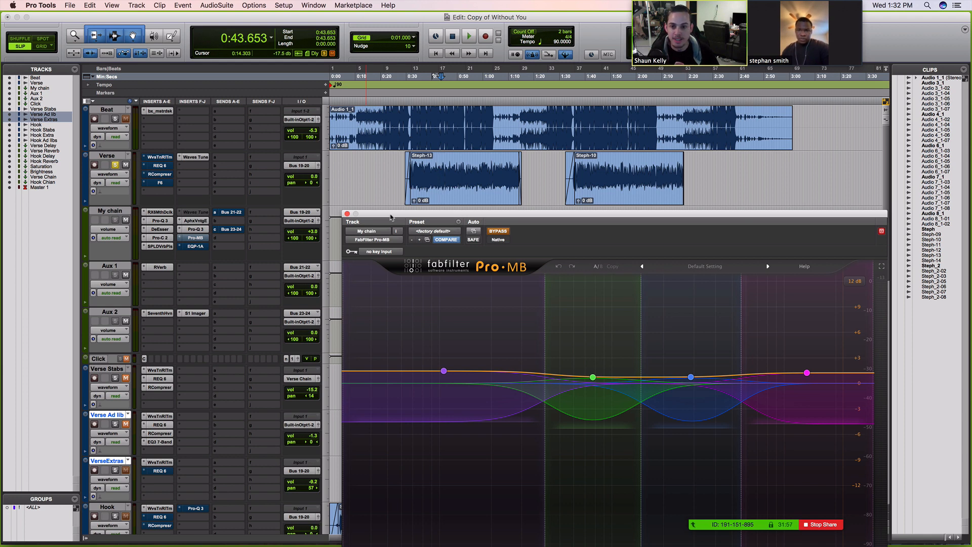
pyautogui.moveTo(391, 217); pyautogui.dragTo(387, 210)
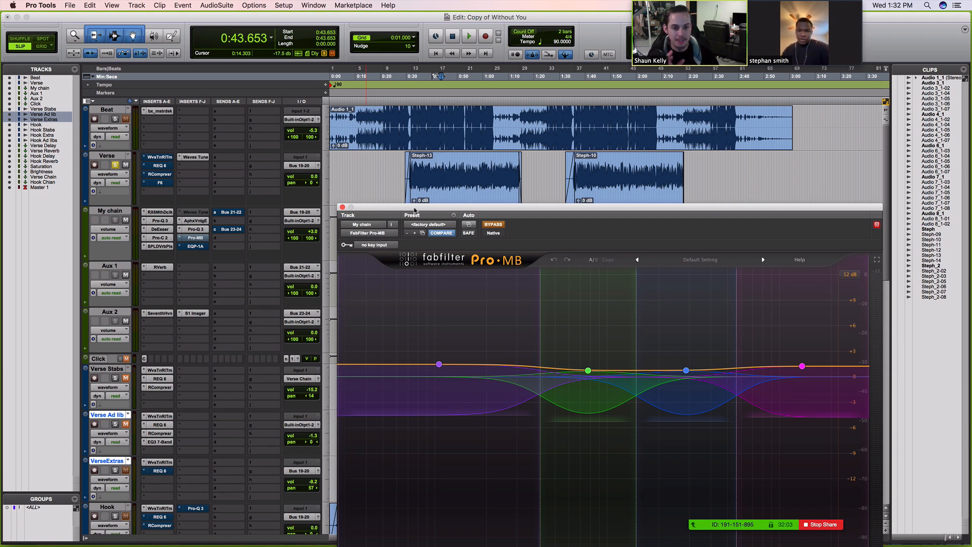
pyautogui.moveTo(414, 209); pyautogui.dragTo(345, 114)
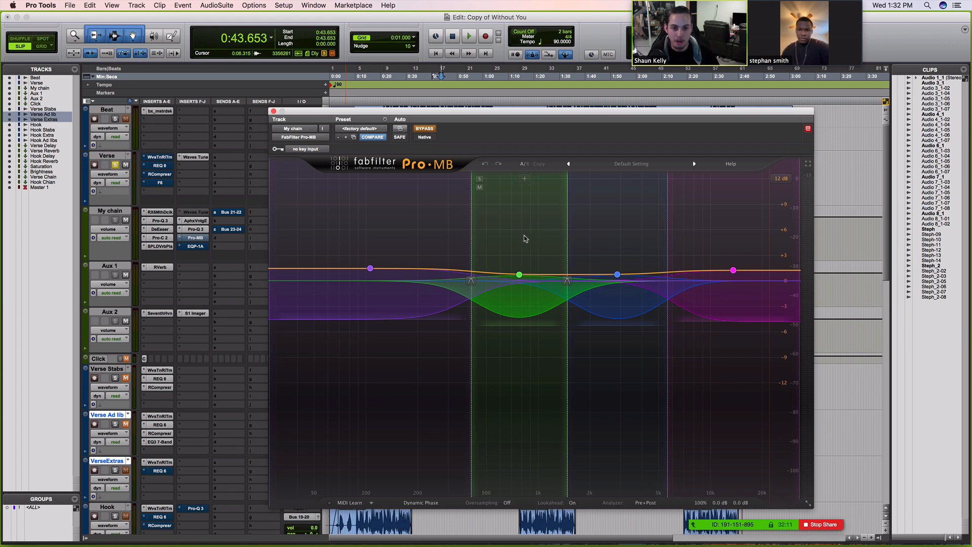
pyautogui.click(734, 270)
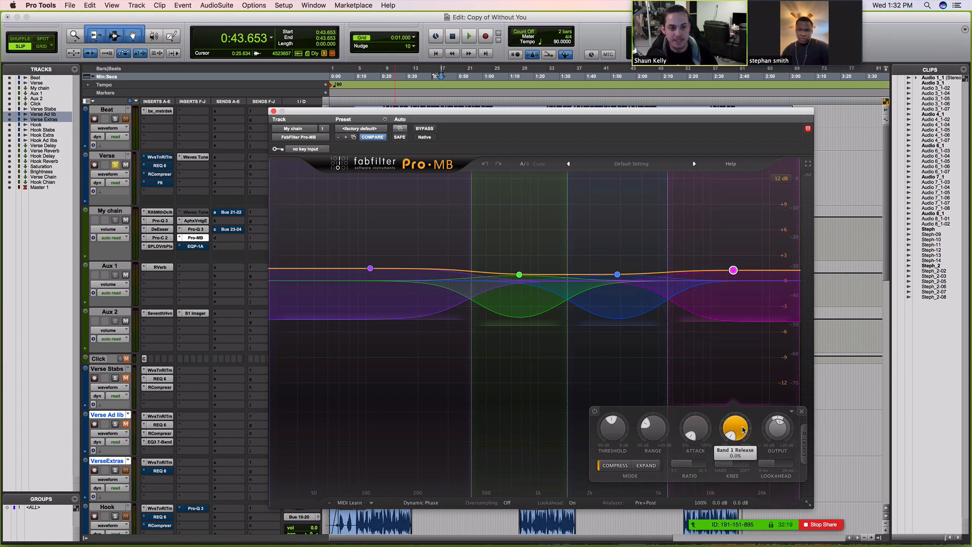
pyautogui.moveTo(743, 429)
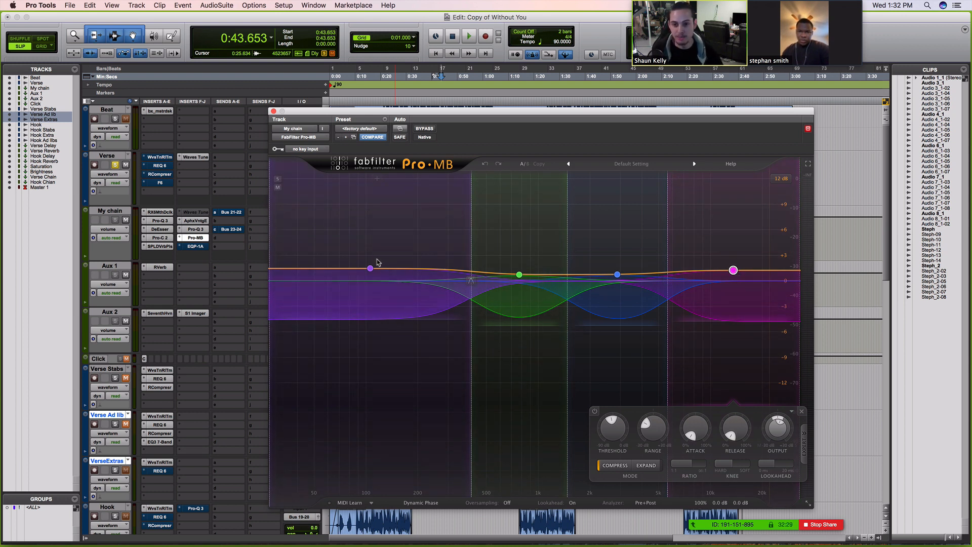
pyautogui.moveTo(372, 269)
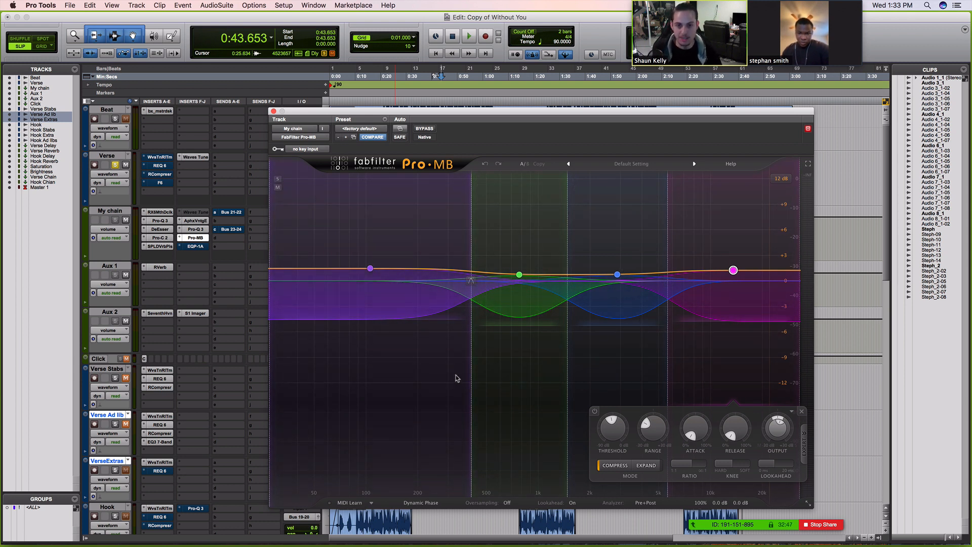
# Compare the verse with Pro-MB active and bypassed, and close the plug-in with it left active
pyautogui.press('space')
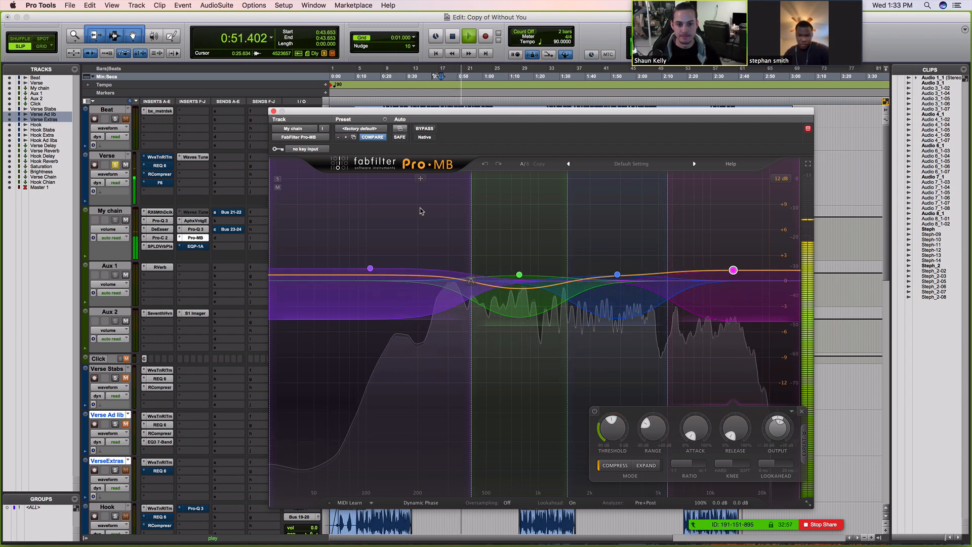
pyautogui.press('space')
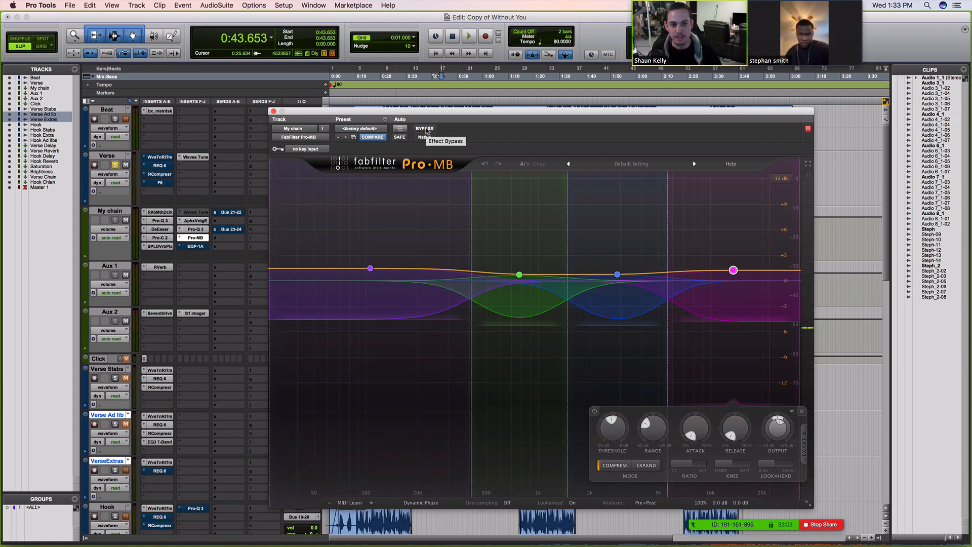
pyautogui.click(425, 129)
pyautogui.press('space')
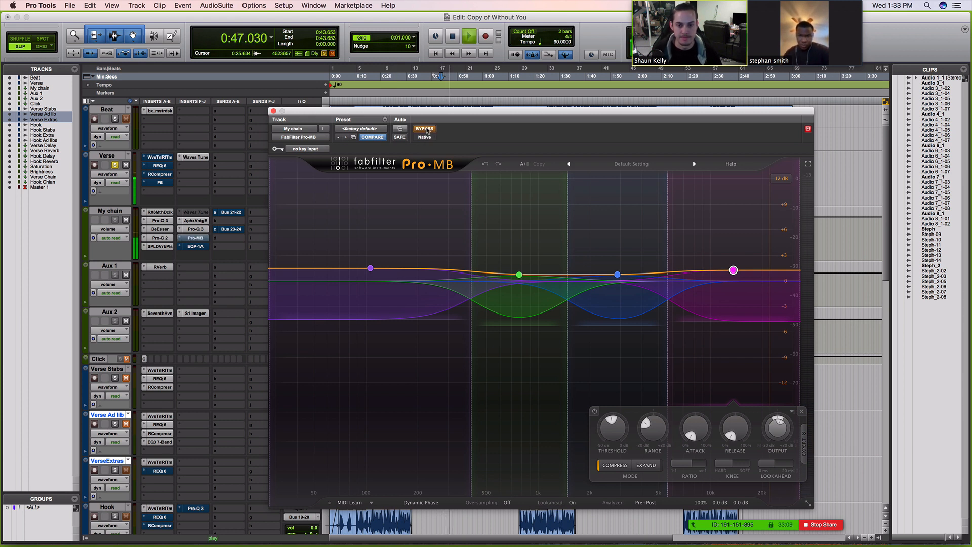
pyautogui.click(424, 129)
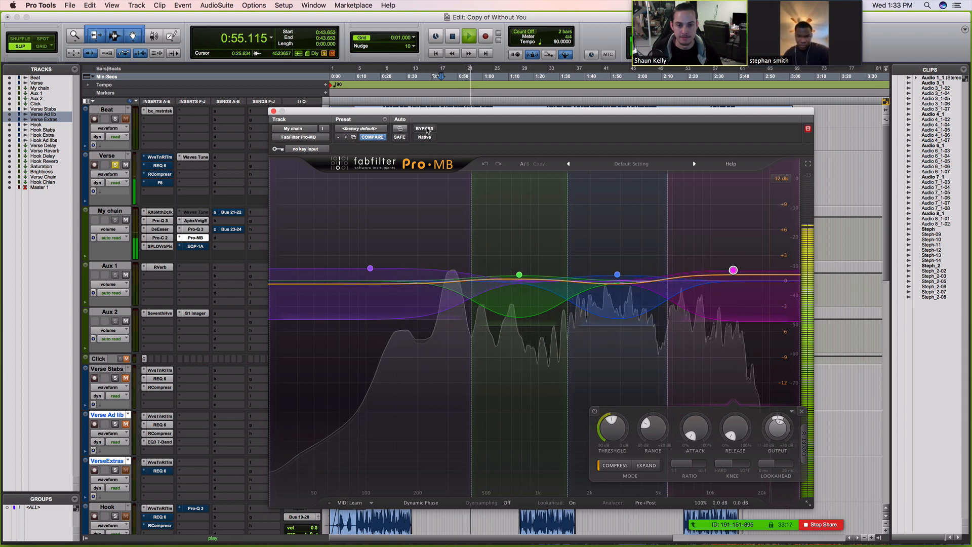
pyautogui.click(425, 129)
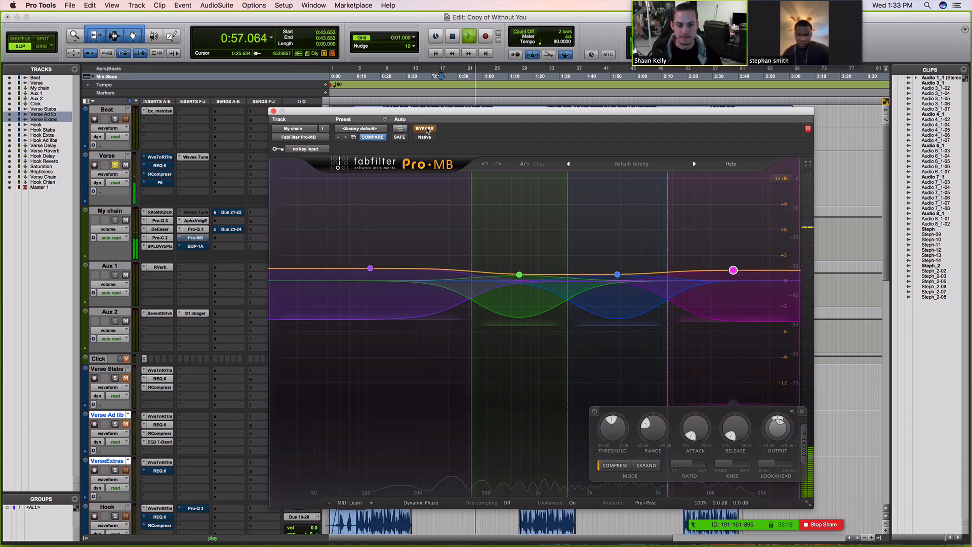
pyautogui.press('space')
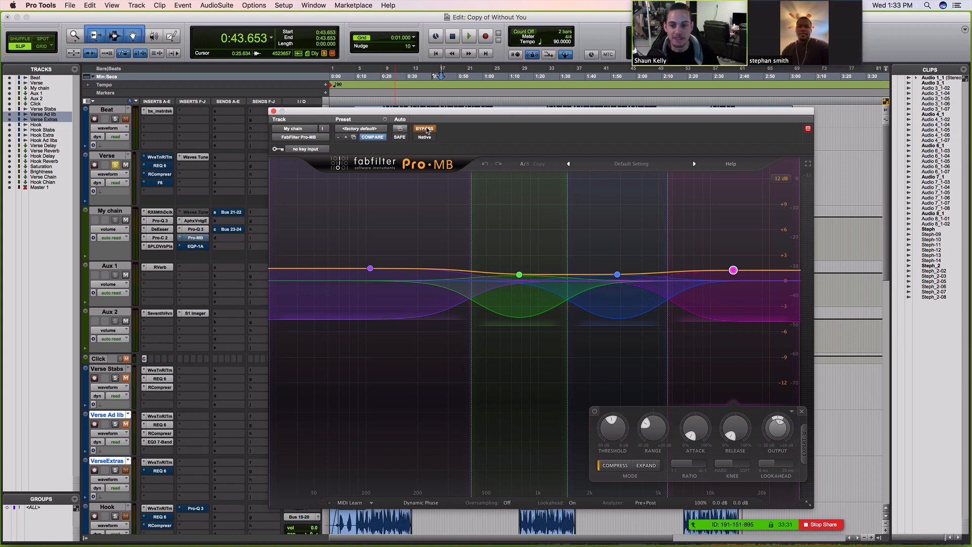
pyautogui.click(425, 129)
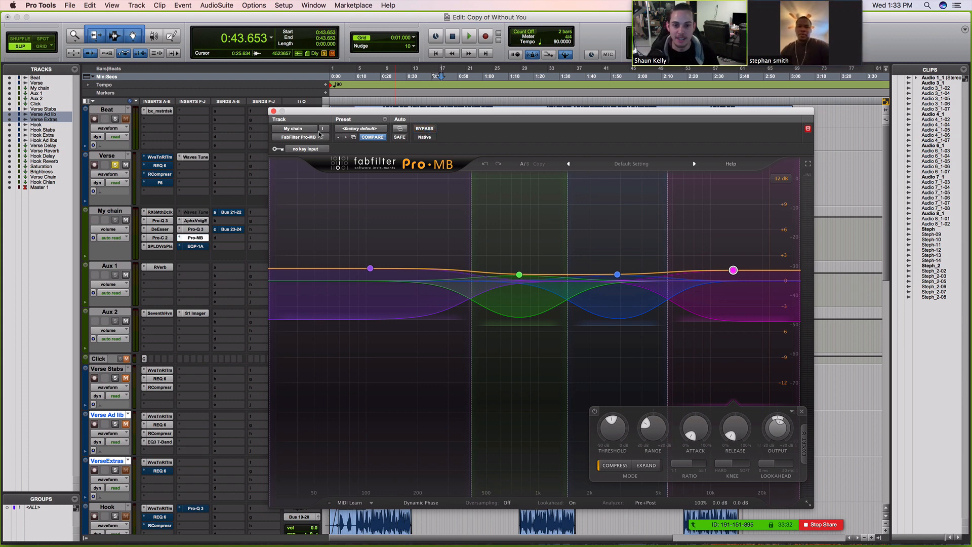
pyautogui.click(273, 111)
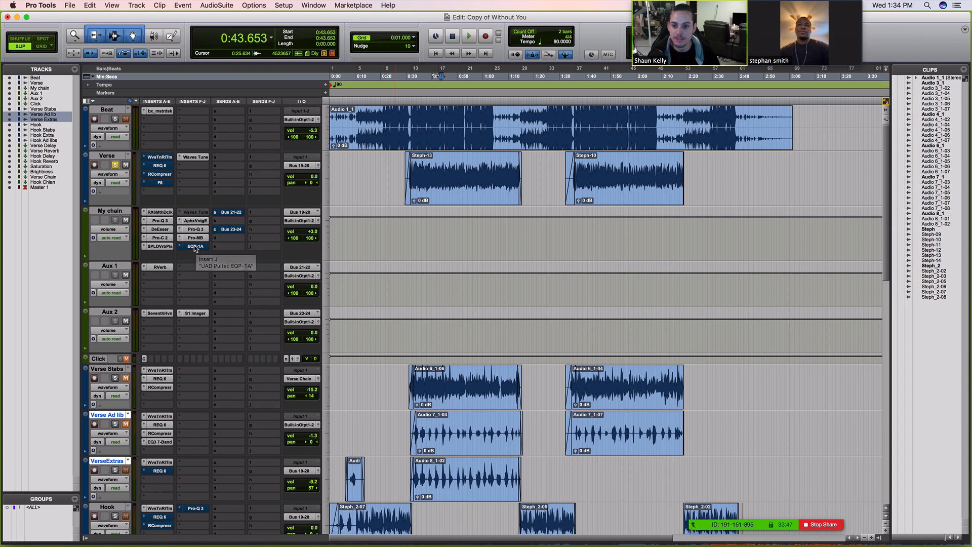
# Reactivate the UAD Pultec EQP-1A on My chain and compare the verse with it bypassed and active, leaving it active
pyautogui.click(195, 247)
pyautogui.moveTo(425, 119); pyautogui.dragTo(474, 184)
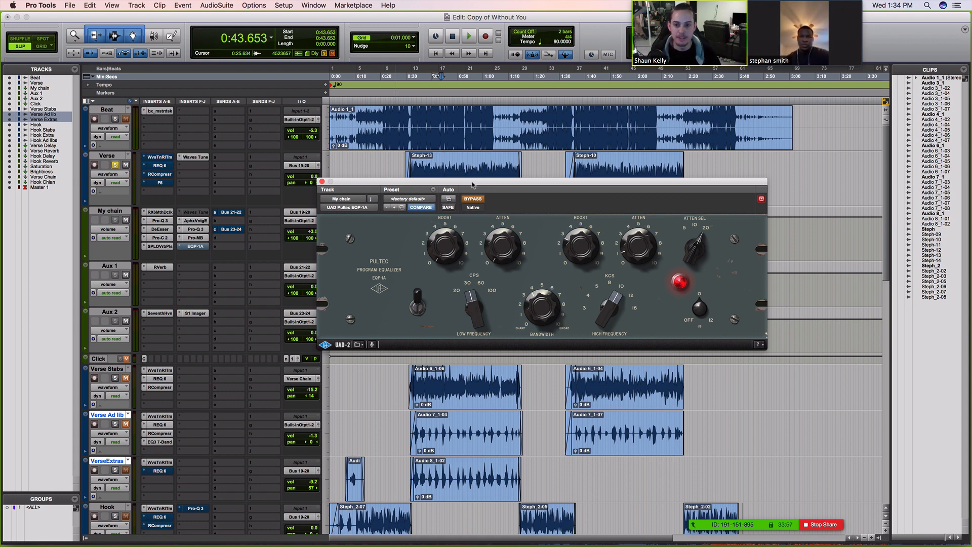
pyautogui.press('space')
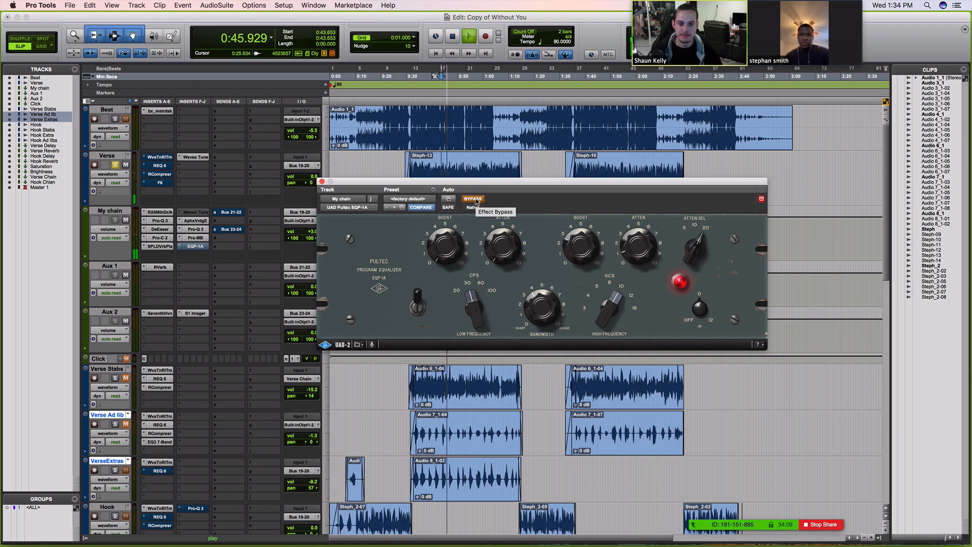
pyautogui.click(475, 199)
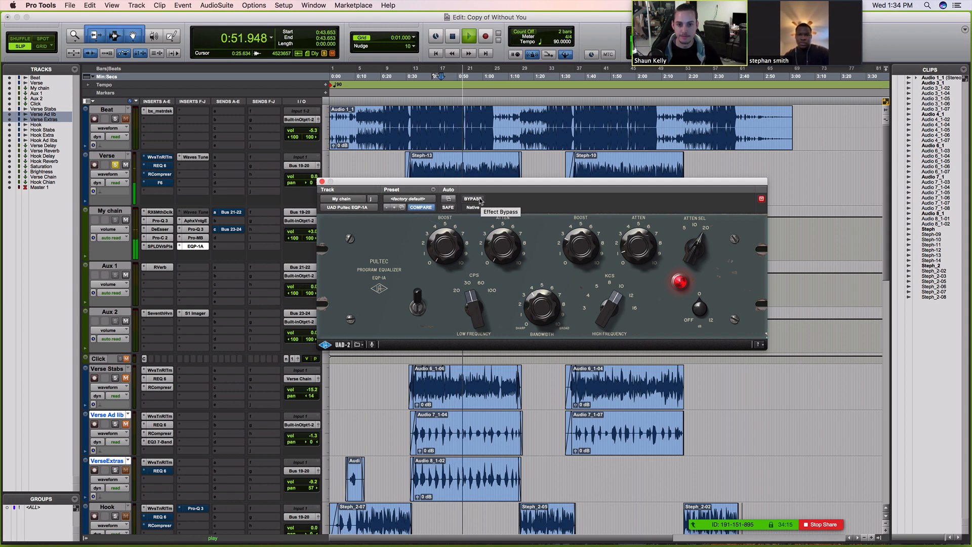
pyautogui.click(474, 199)
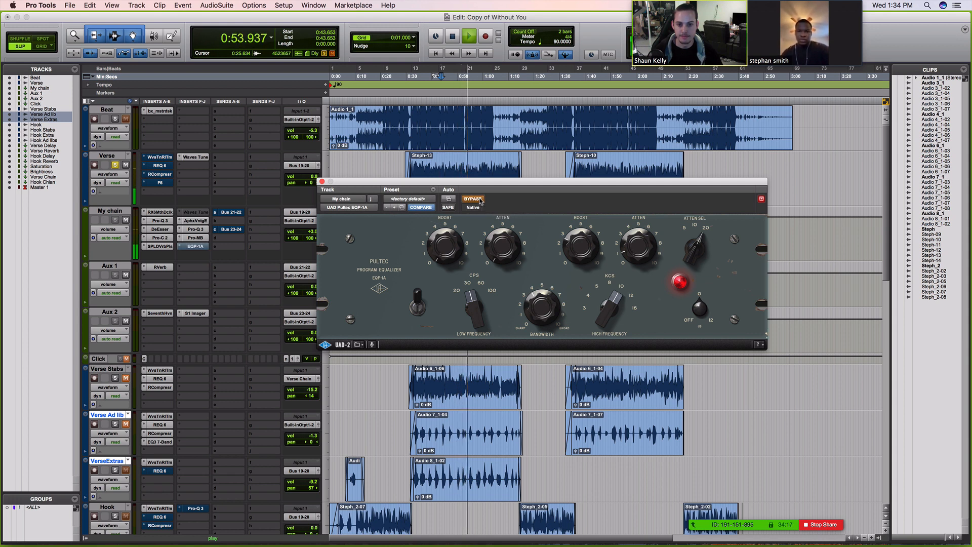
pyautogui.click(473, 199)
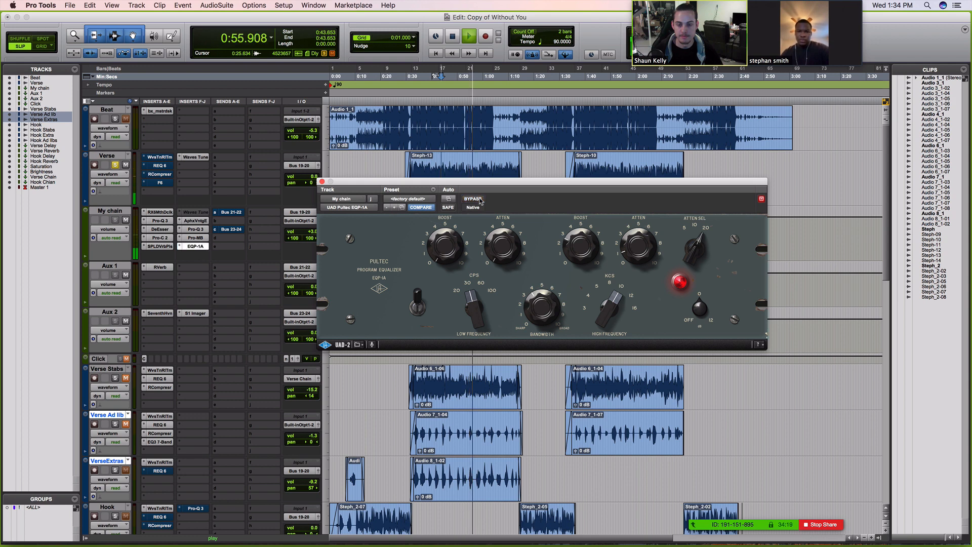
pyautogui.press('space')
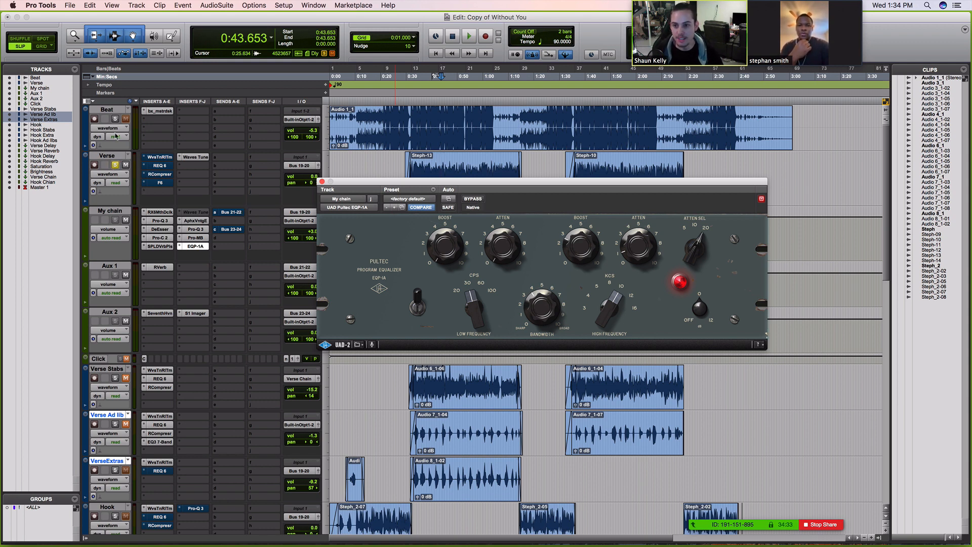
# Reactivate the Bus 21-22 send on My chain, show its RVerb on Aux 1 and the send level, and audition the verse with it
pyautogui.keyDown('super'); pyautogui.click(232, 214); pyautogui.keyUp('super')
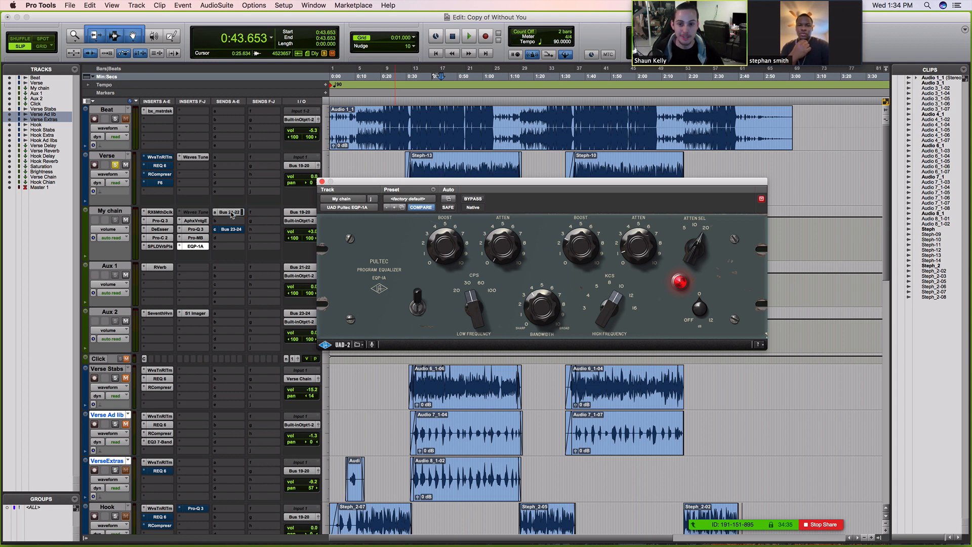
pyautogui.click(165, 269)
pyautogui.click(165, 270)
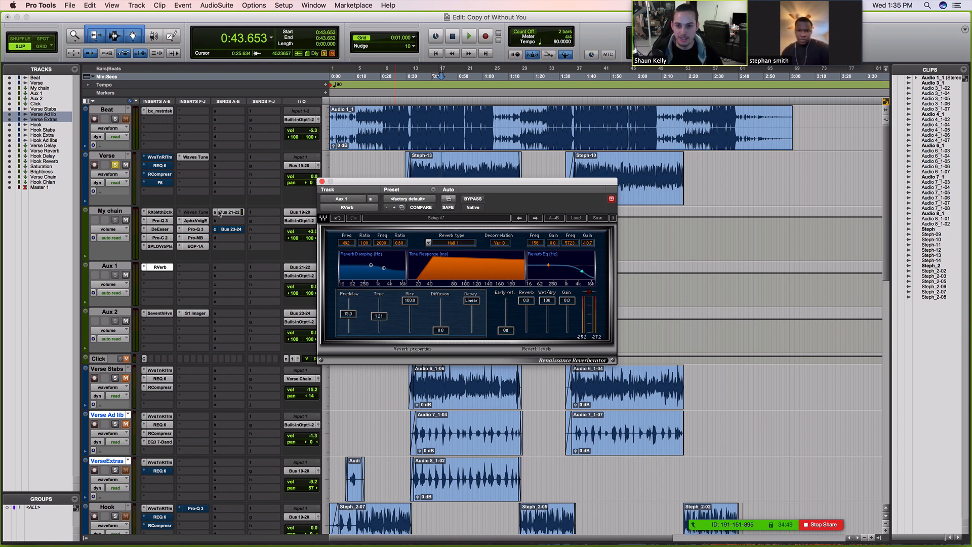
pyautogui.click(219, 212)
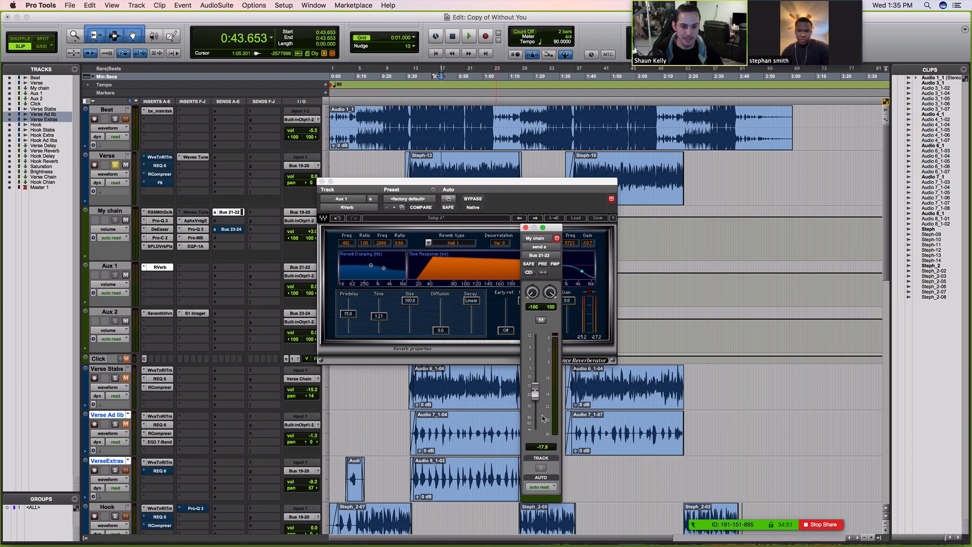
pyautogui.press('space')
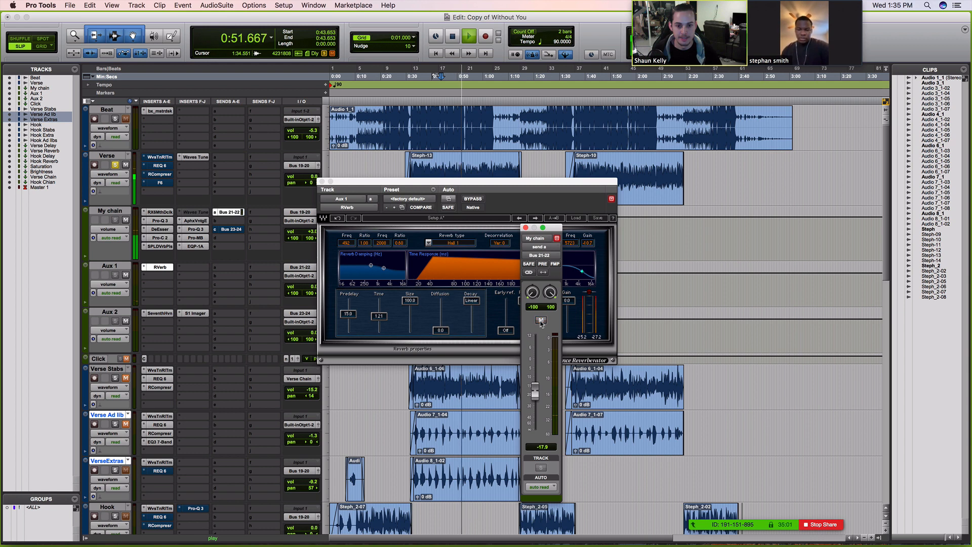
pyautogui.press('space')
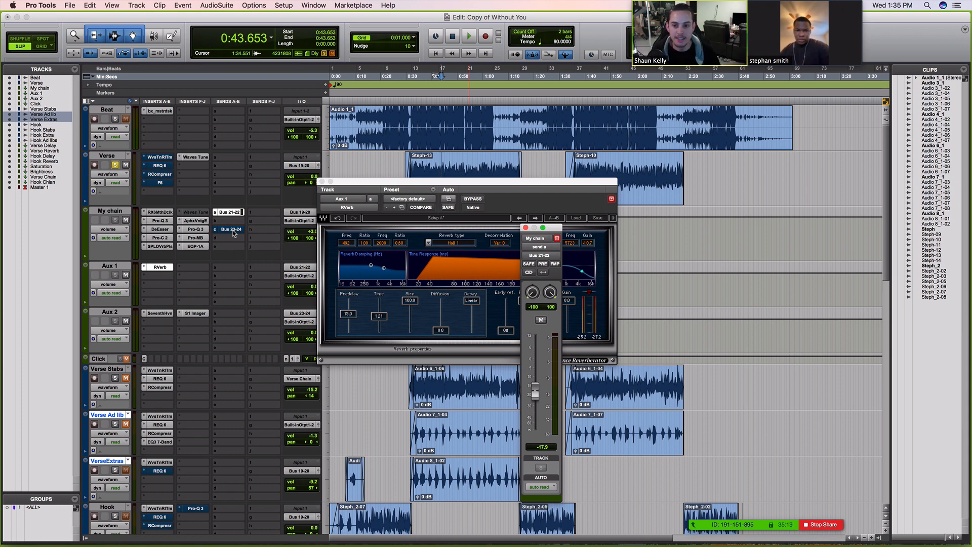
# Reactivate the Bus 23-24 send on My chain and show Seventh Heaven, S1 Imager on Aux 2, and the send level
pyautogui.click(159, 313)
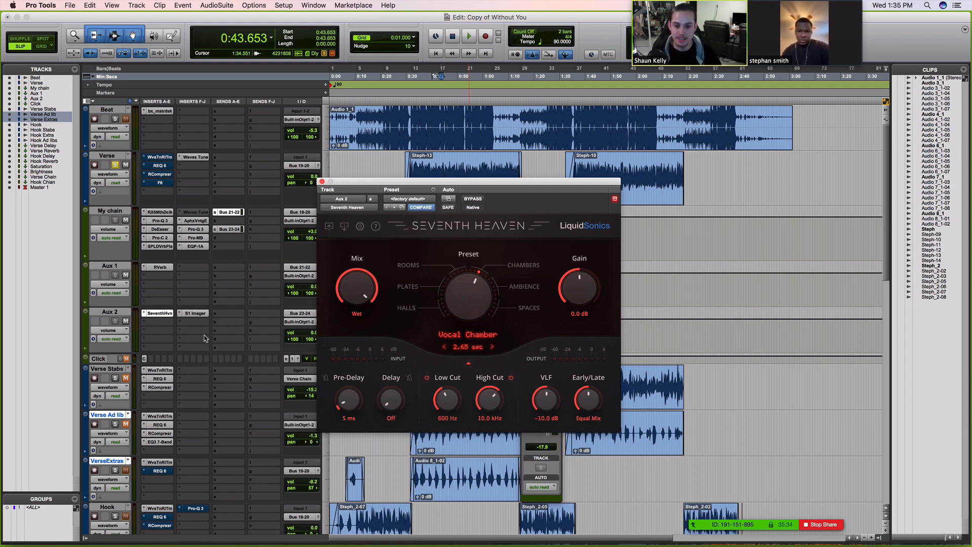
pyautogui.click(196, 314)
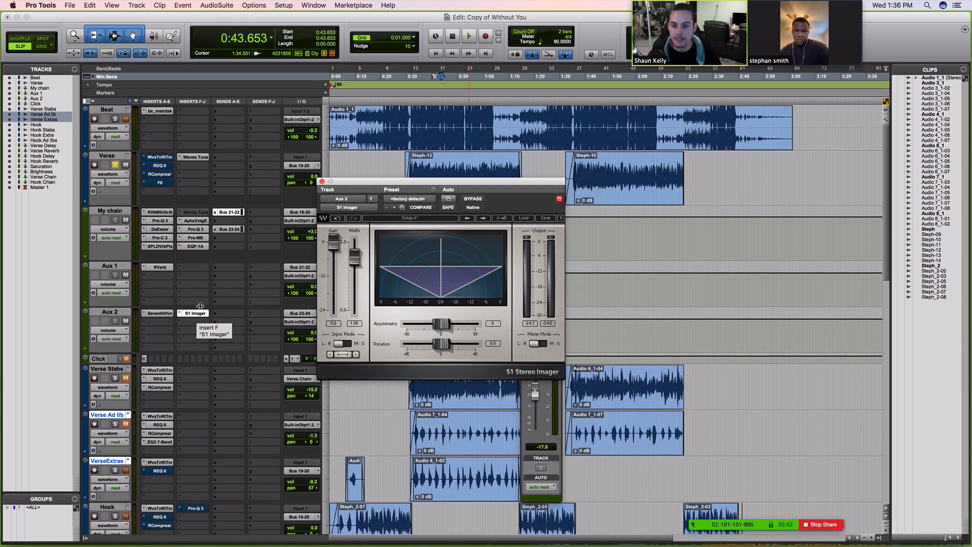
pyautogui.click(232, 229)
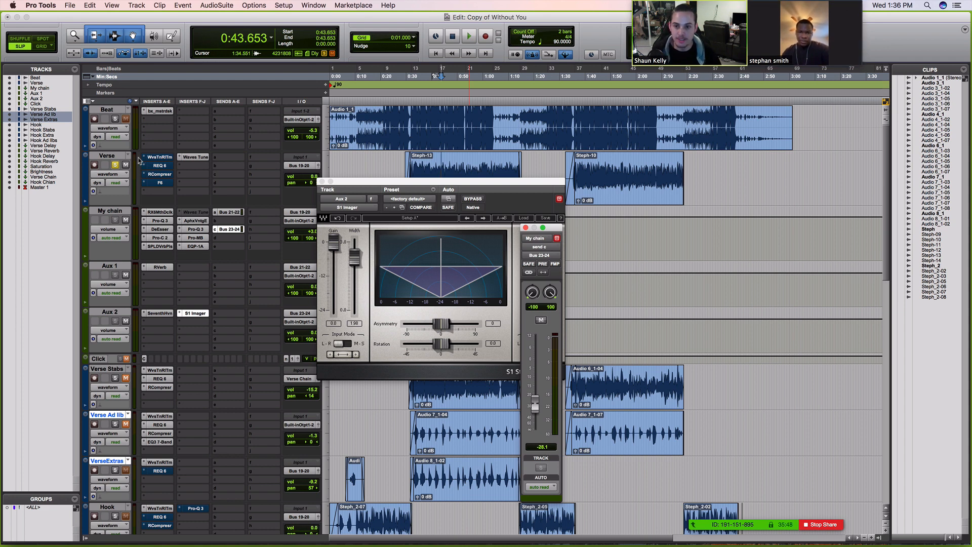
# Compare the verse with the Bus 23-24 send muted and unmuted, leave it unmuted, and close the plug-in and send windows
pyautogui.press('space')
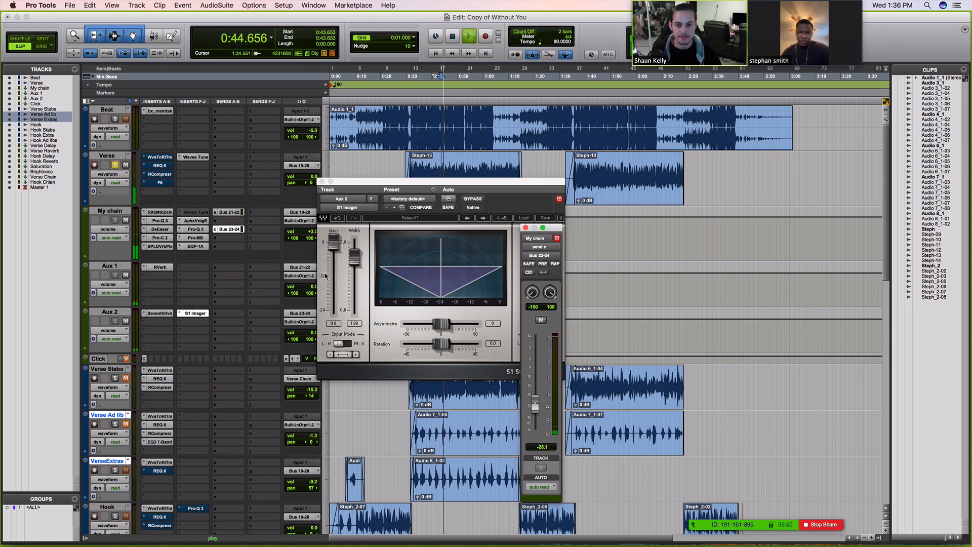
pyautogui.click(321, 181)
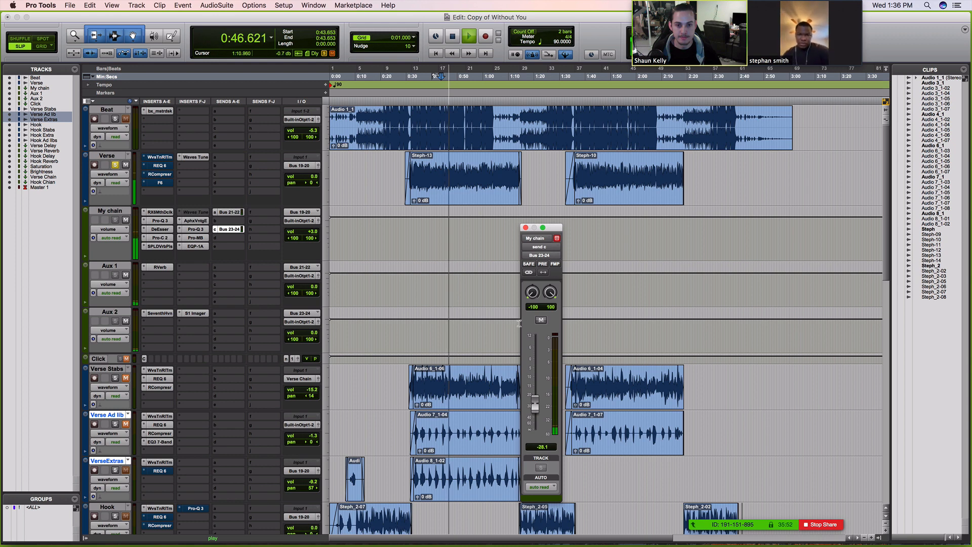
pyautogui.click(541, 320)
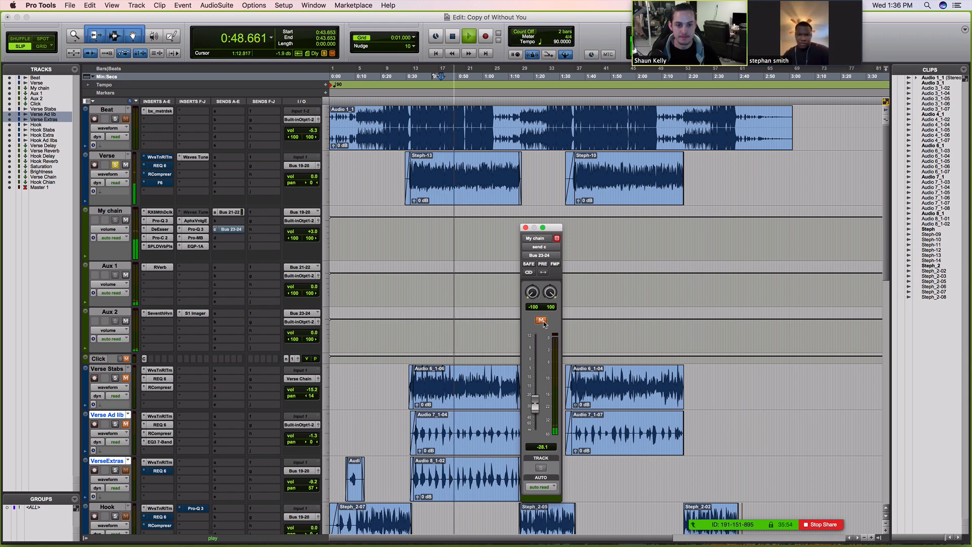
pyautogui.click(541, 320)
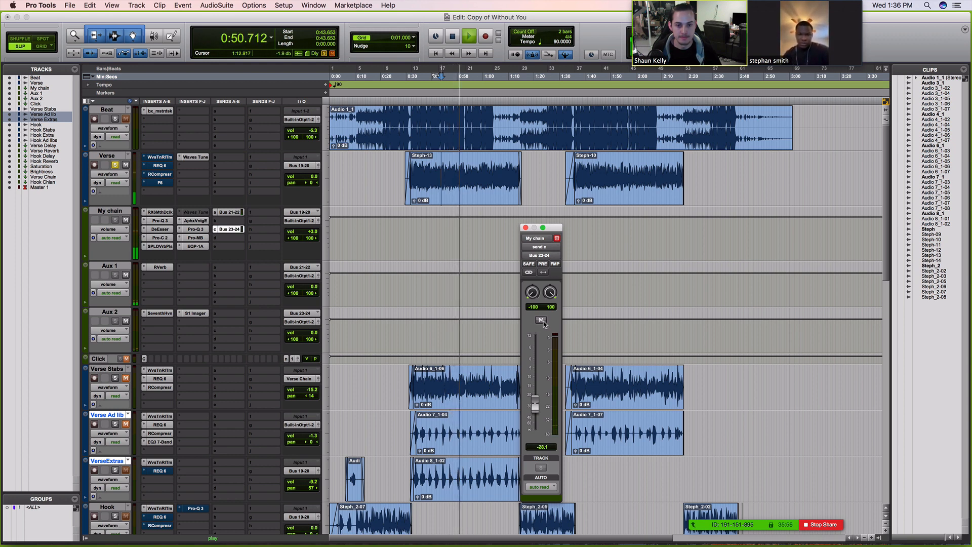
pyautogui.click(525, 229)
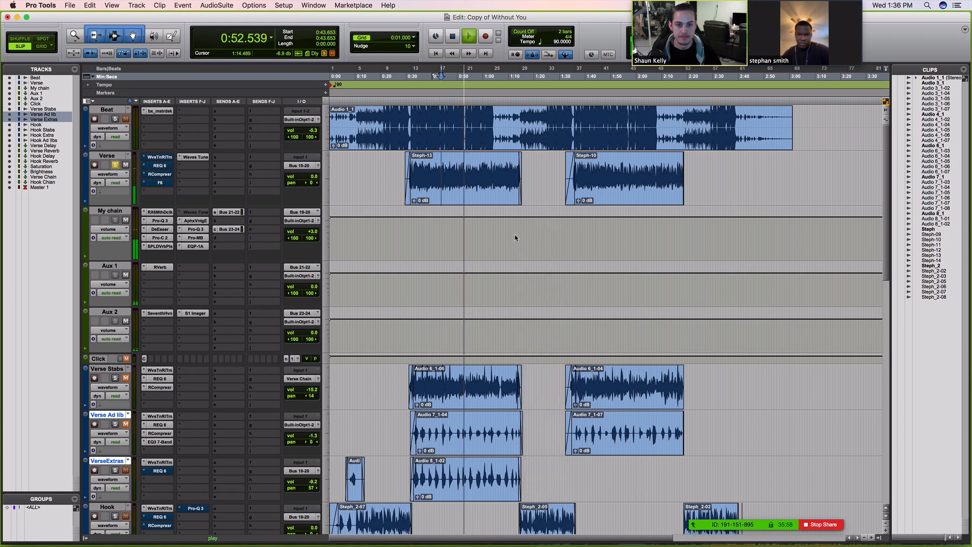
pyautogui.press('space')
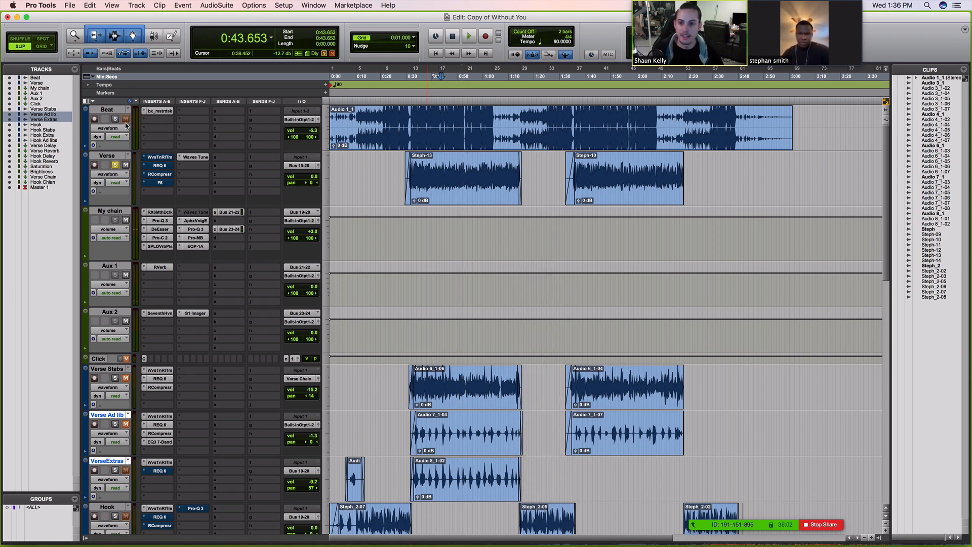
# Solo the Beat track together with the Verse and audition the vocal over the beat
pyautogui.click(115, 119)
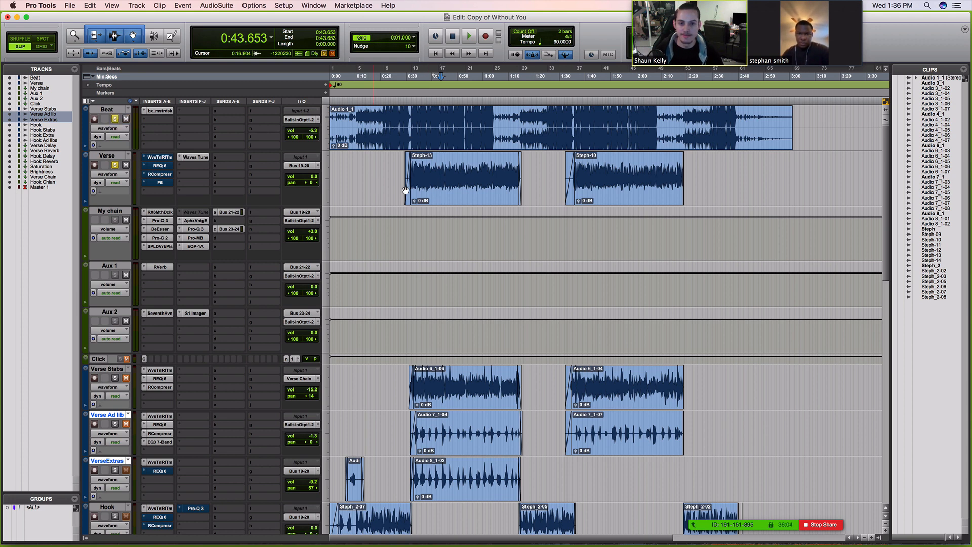
pyautogui.press('space')
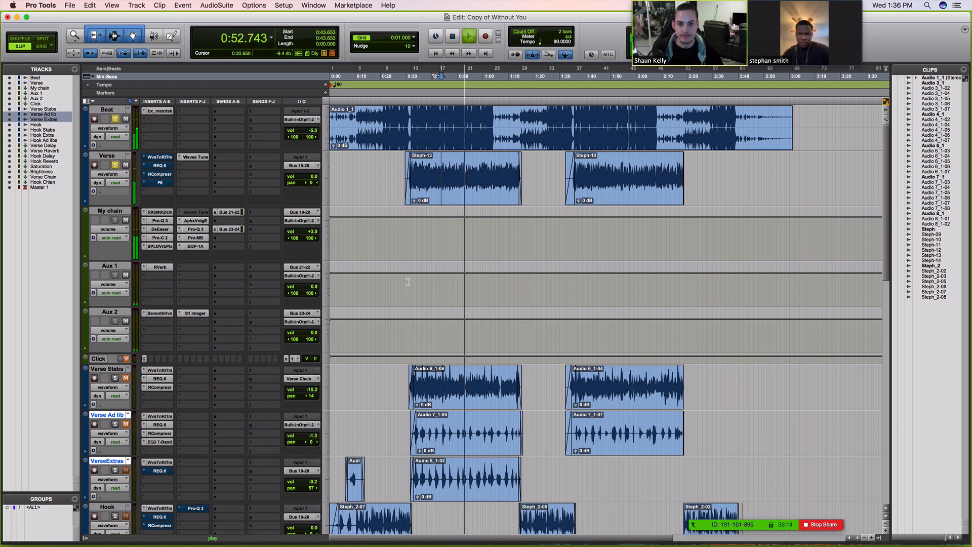
pyautogui.press('space')
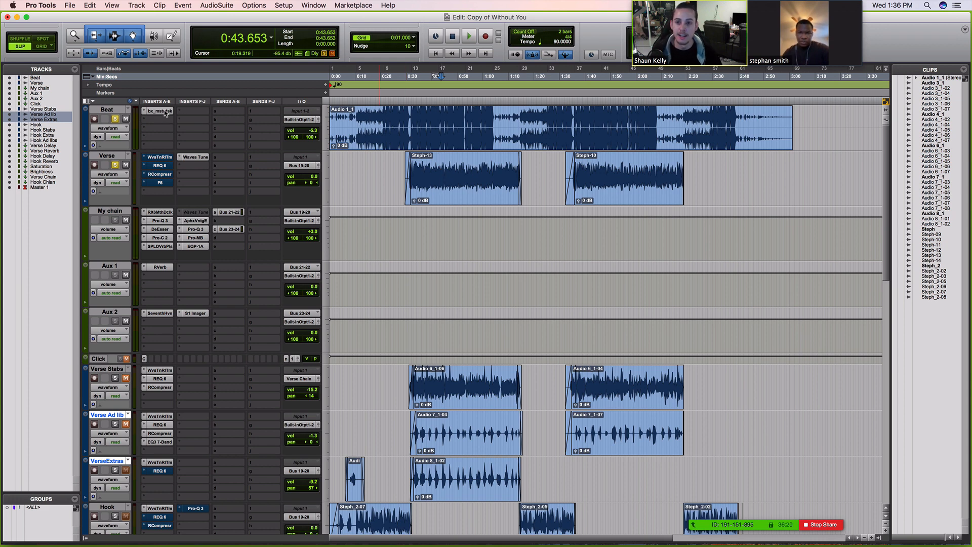
# Show the bx_masterdesk settings on the Beat track and unsolo the Verse so only the beat is soloed
pyautogui.click(165, 112)
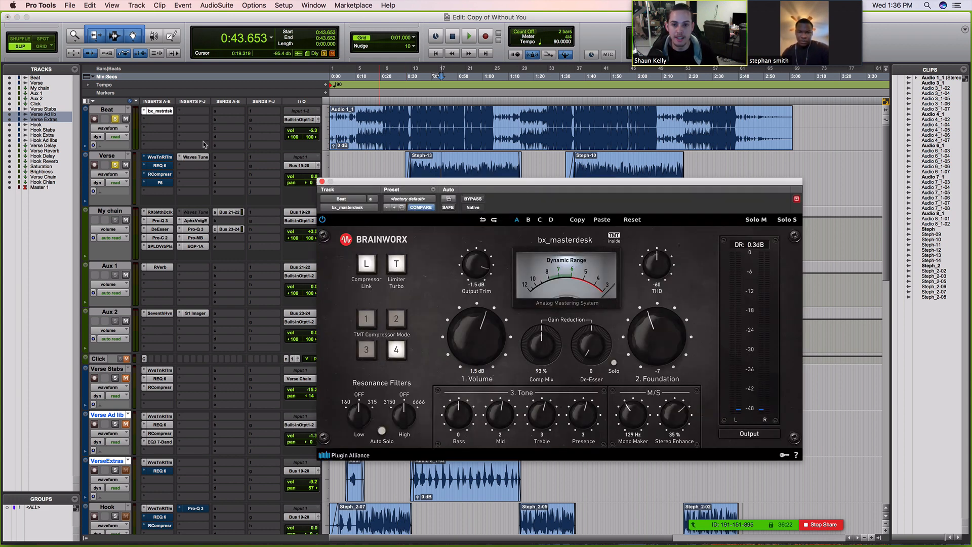
pyautogui.moveTo(523, 188); pyautogui.dragTo(519, 191)
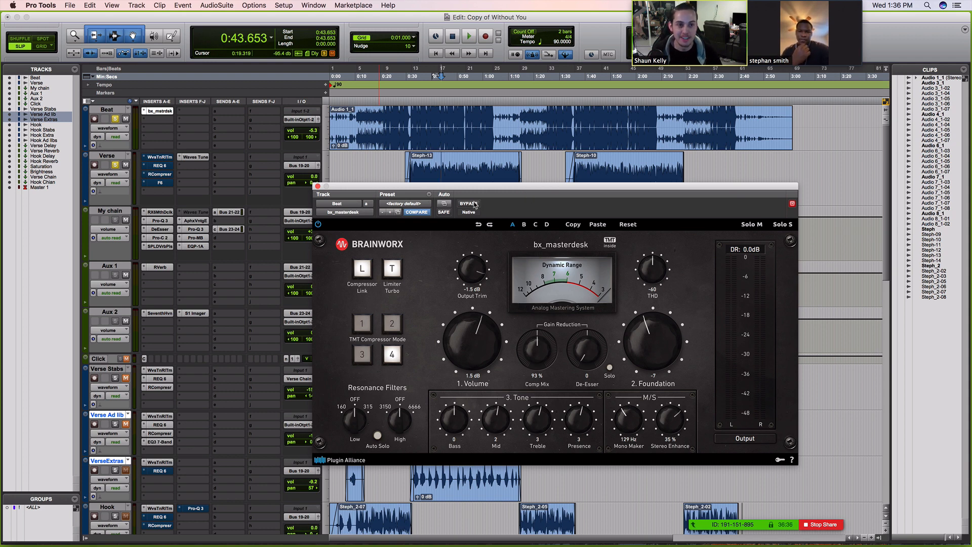
pyautogui.click(115, 165)
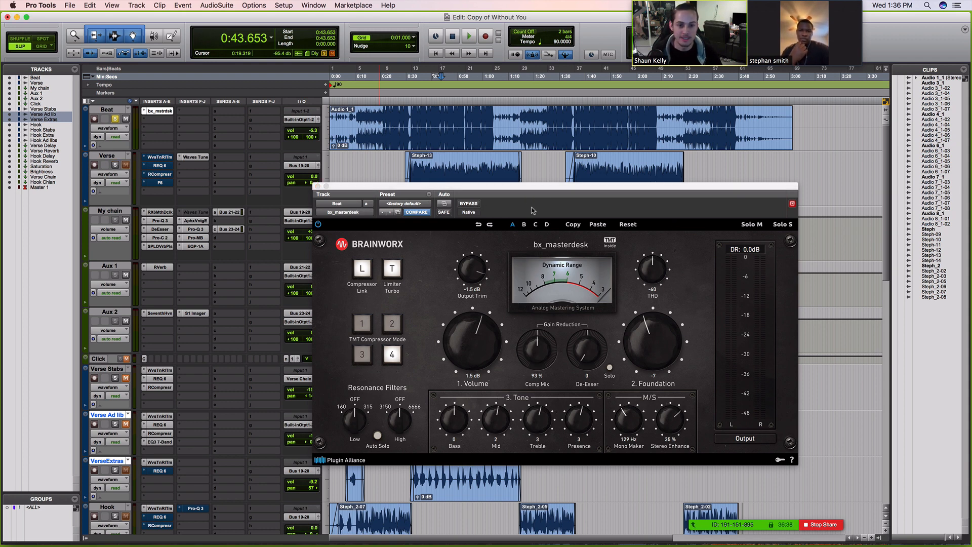
# Compare the soloed beat with its bx_masterdesk bypassed and active
pyautogui.click(467, 204)
pyautogui.press('space')
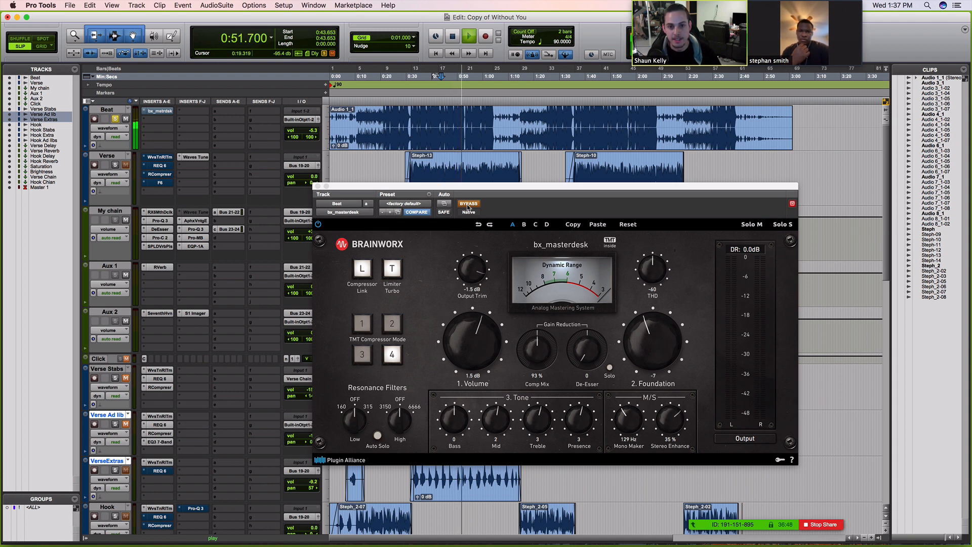
pyautogui.click(468, 203)
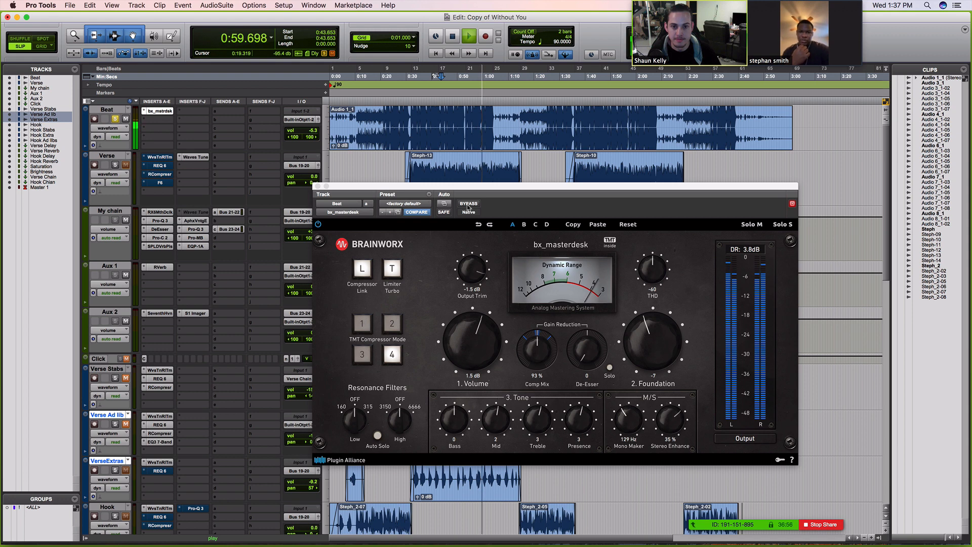
pyautogui.click(468, 204)
pyautogui.press('space')
pyautogui.click(468, 205)
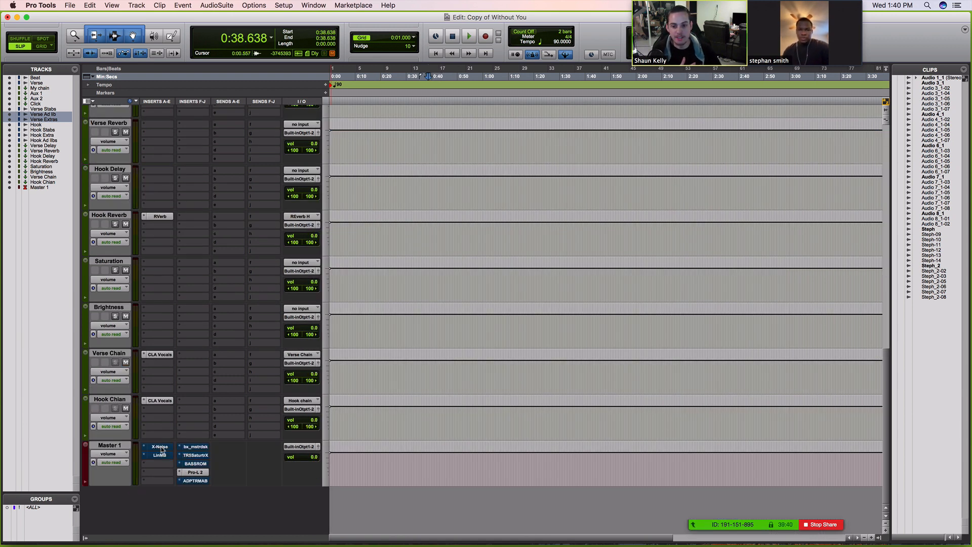
# Show the settings of X-Noise and LinMB on Master 1, and open and reactivate bx_masterdesk there
pyautogui.click(160, 447)
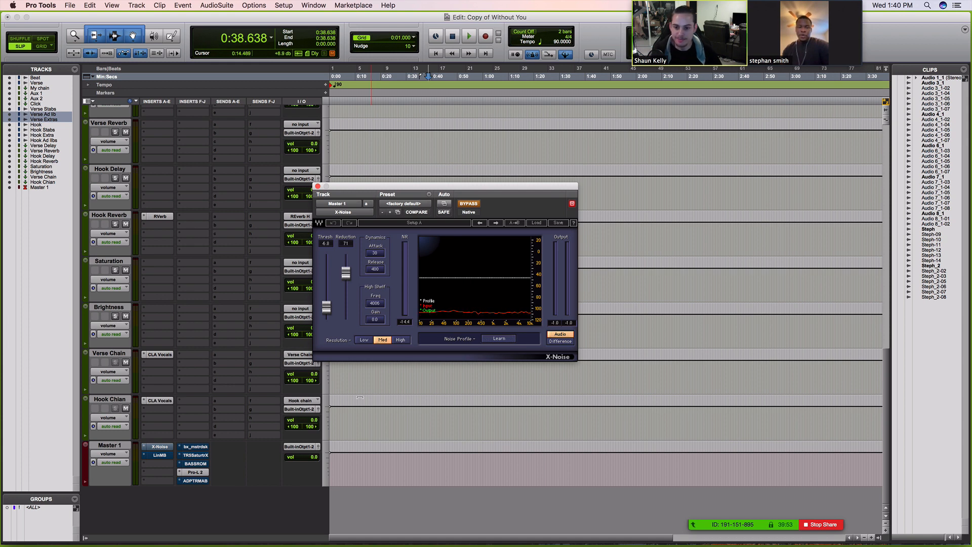
pyautogui.click(164, 456)
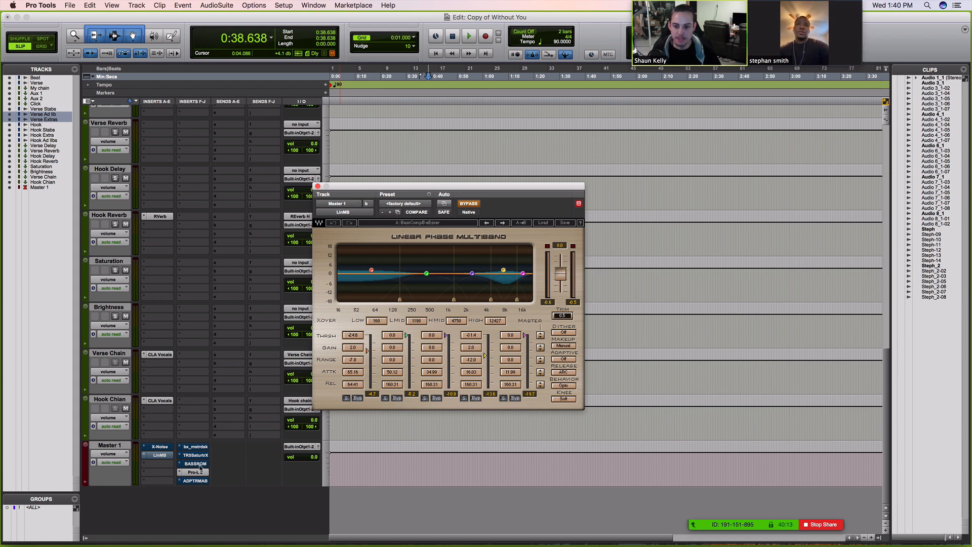
pyautogui.click(196, 446)
pyautogui.keyDown('super'); pyautogui.click(195, 448); pyautogui.keyUp('super')
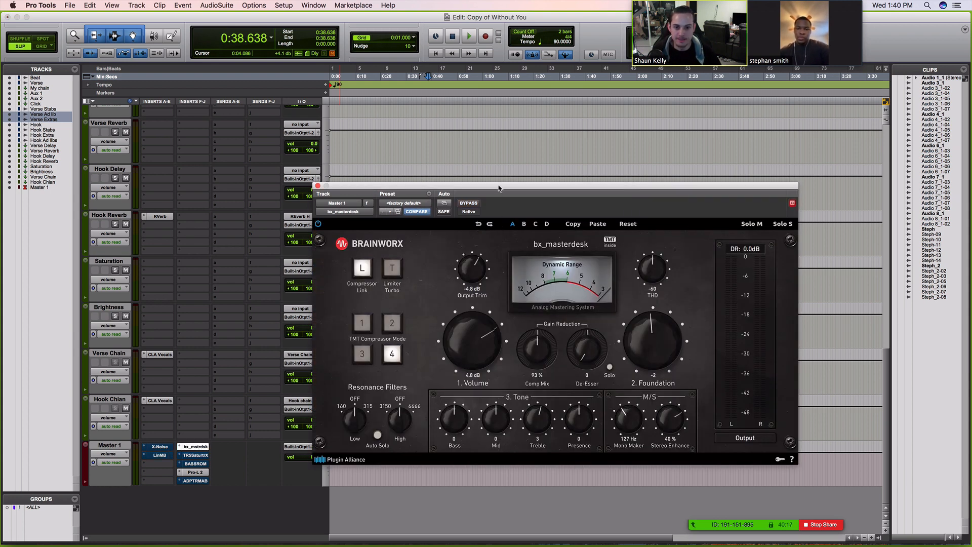
pyautogui.moveTo(499, 189); pyautogui.dragTo(499, 180)
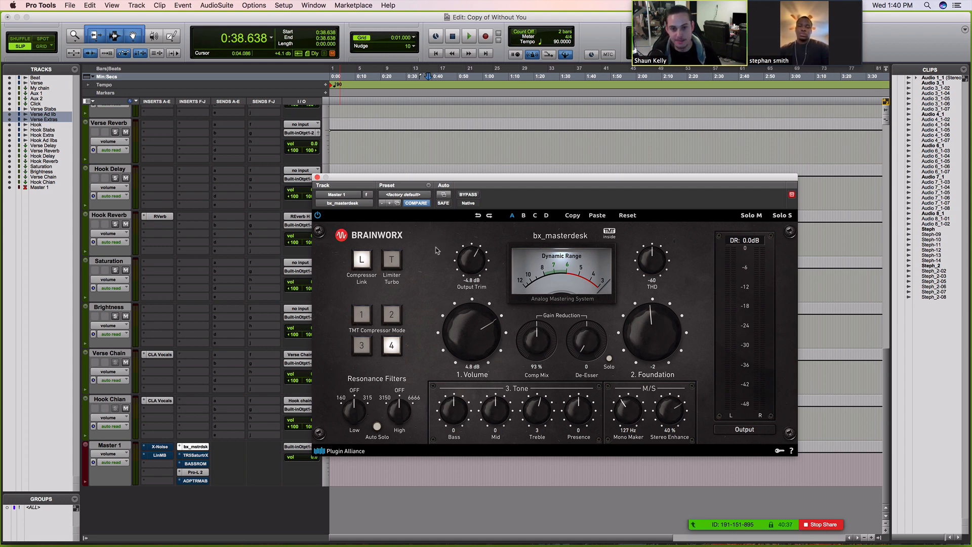
# Compare playback with the bx_masterdesk on Master 1 bypassed and active, leaving it active
pyautogui.click(469, 195)
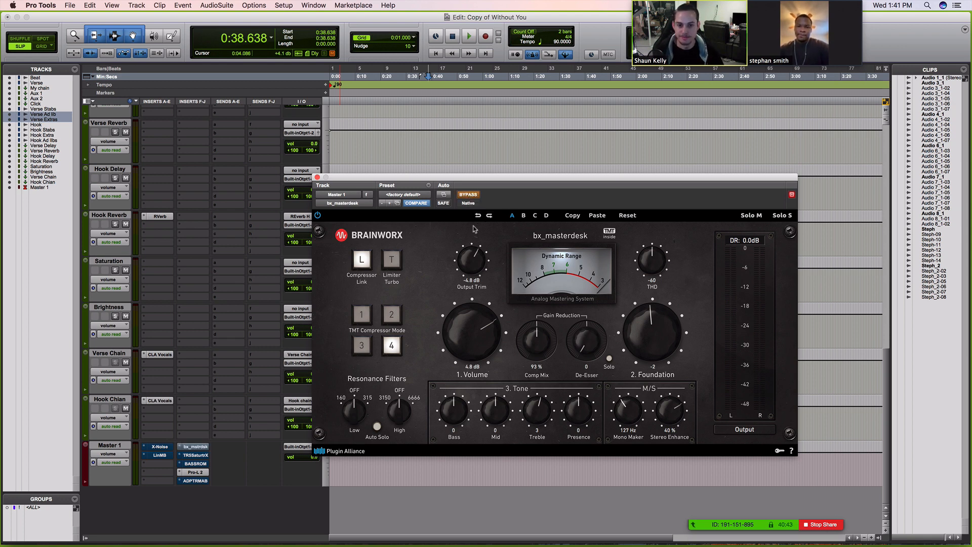
pyautogui.press('space')
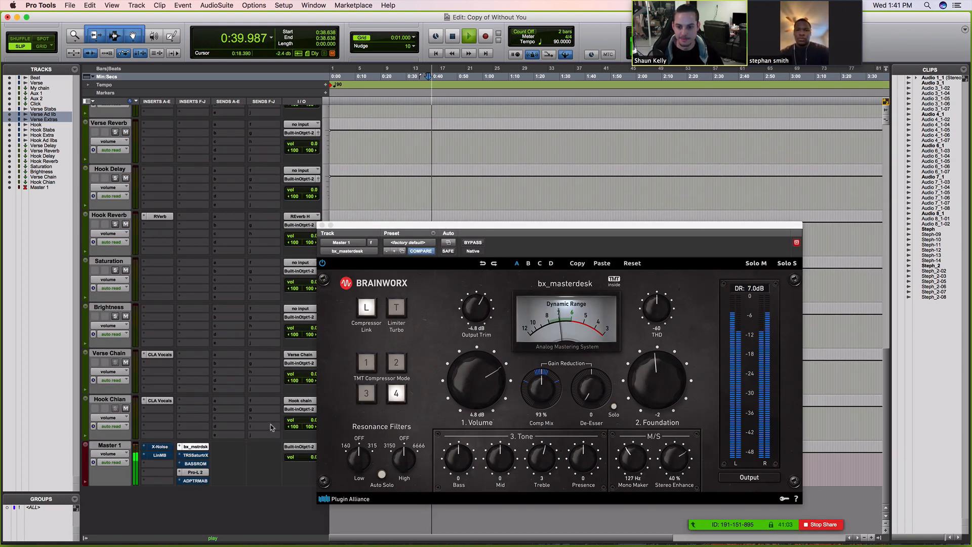
pyautogui.click(472, 243)
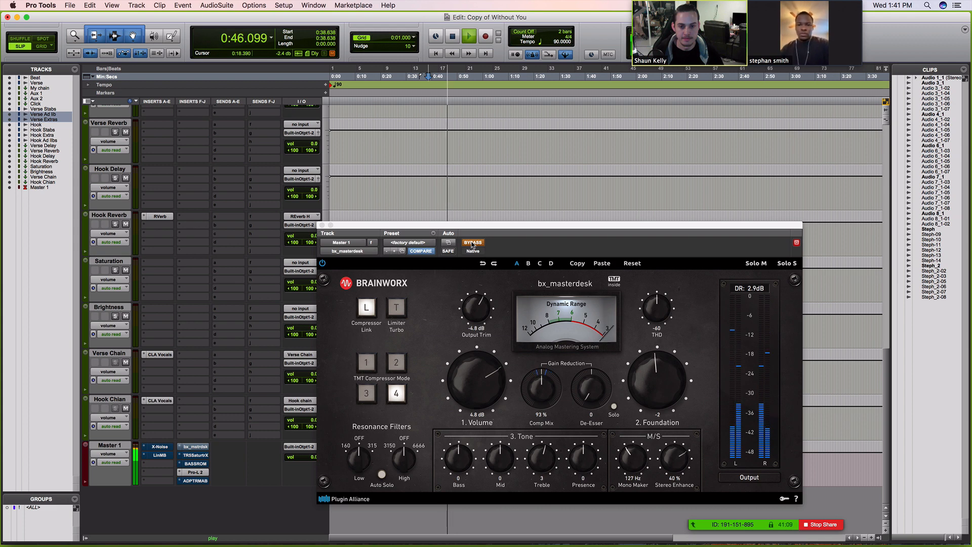
pyautogui.click(472, 243)
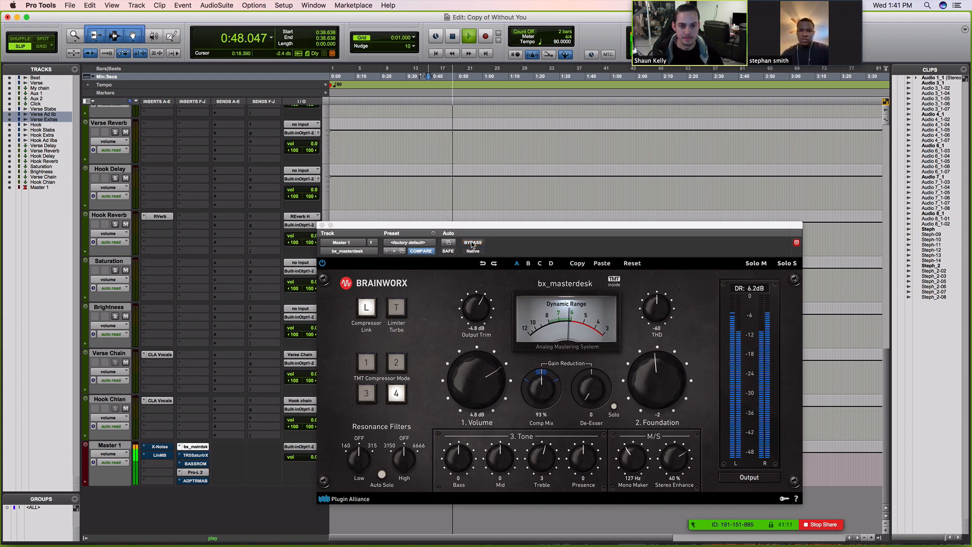
pyautogui.press('space')
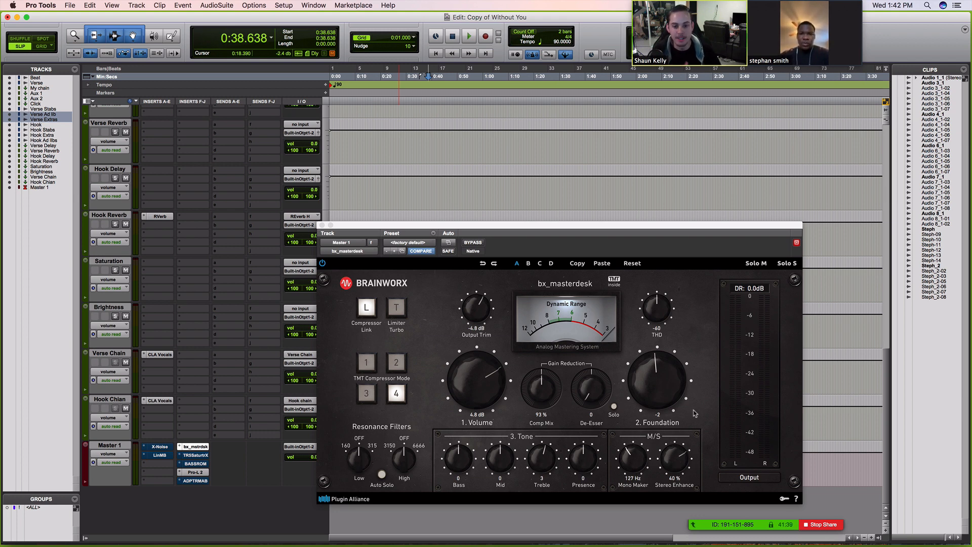
# Open TR5 Saturator X on Master 1 and compare playback with it bypassed and active, leaving it active
pyautogui.click(197, 455)
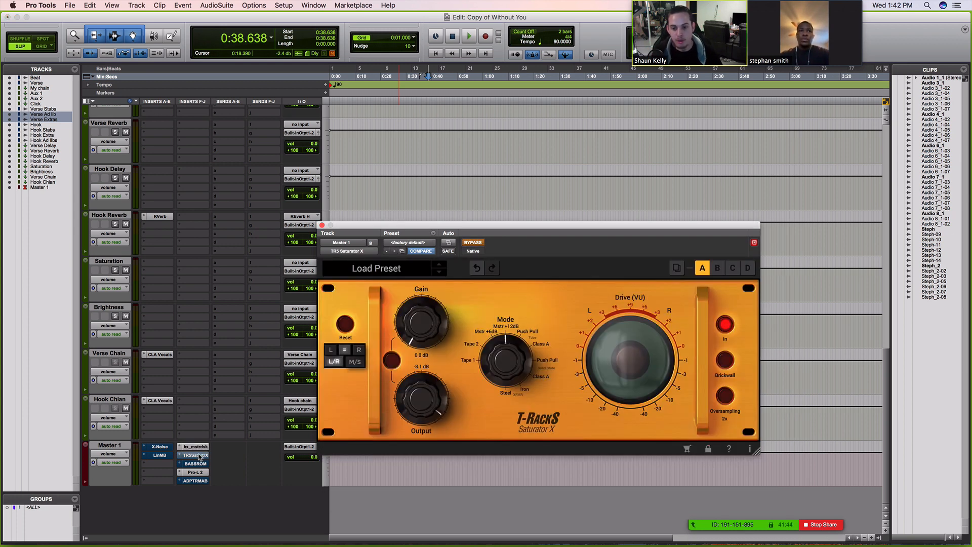
pyautogui.click(475, 243)
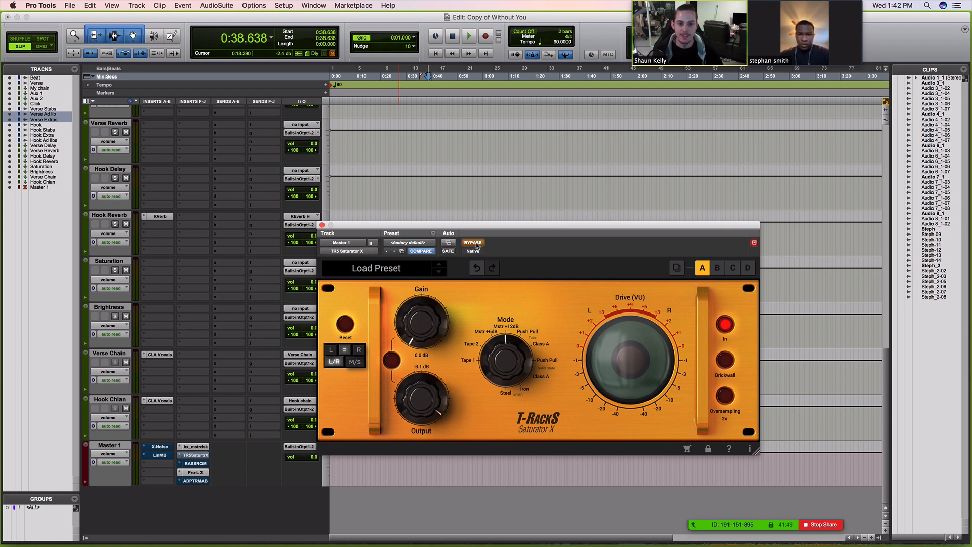
pyautogui.press('space')
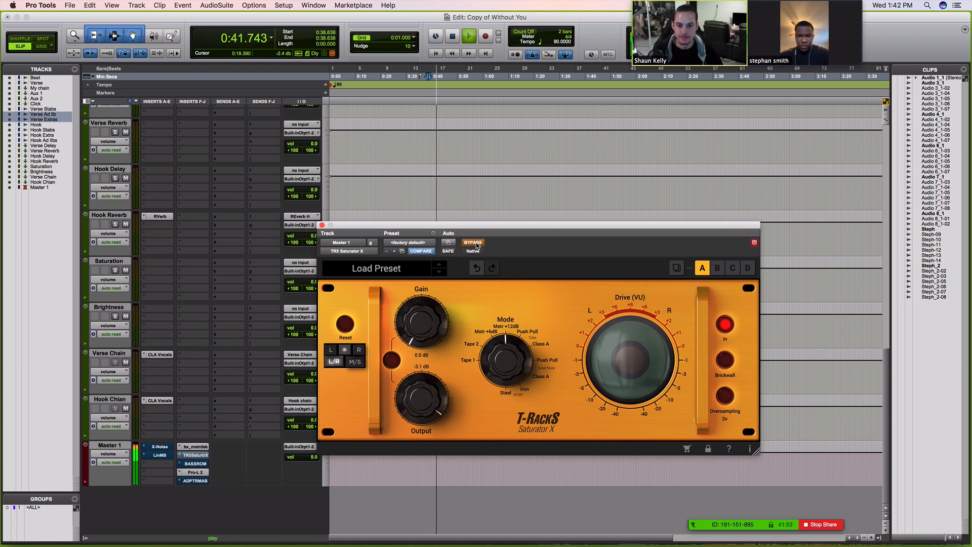
pyautogui.click(474, 243)
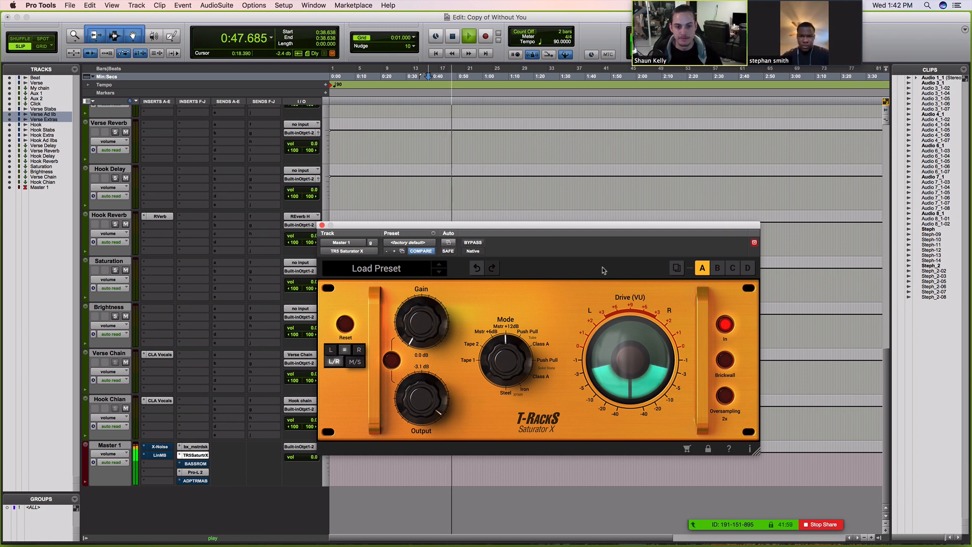
pyautogui.press('space')
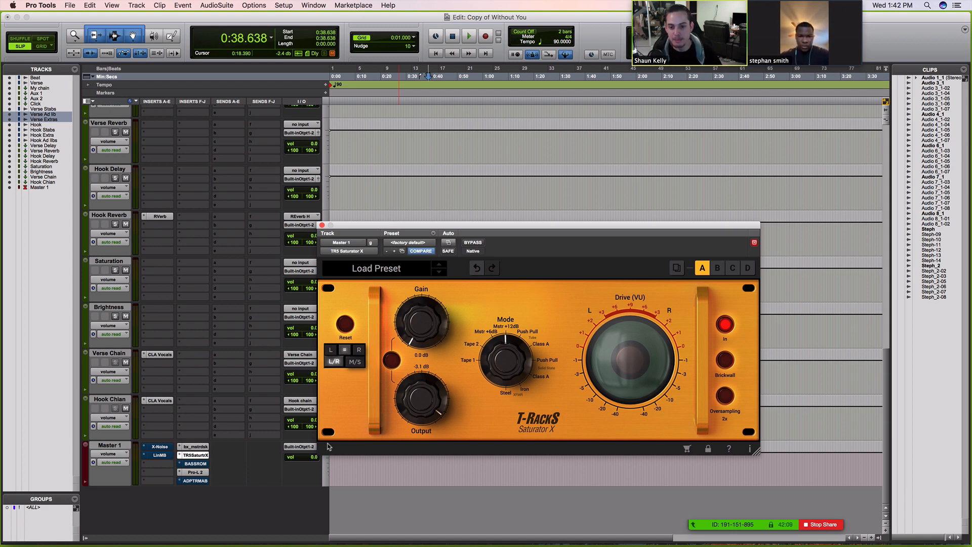
# Reactivate and open BASSROOM on Master 1, and compare playback with it bypassed and active, leaving it active
pyautogui.keyDown('super'); pyautogui.click(196, 465); pyautogui.keyUp('super')
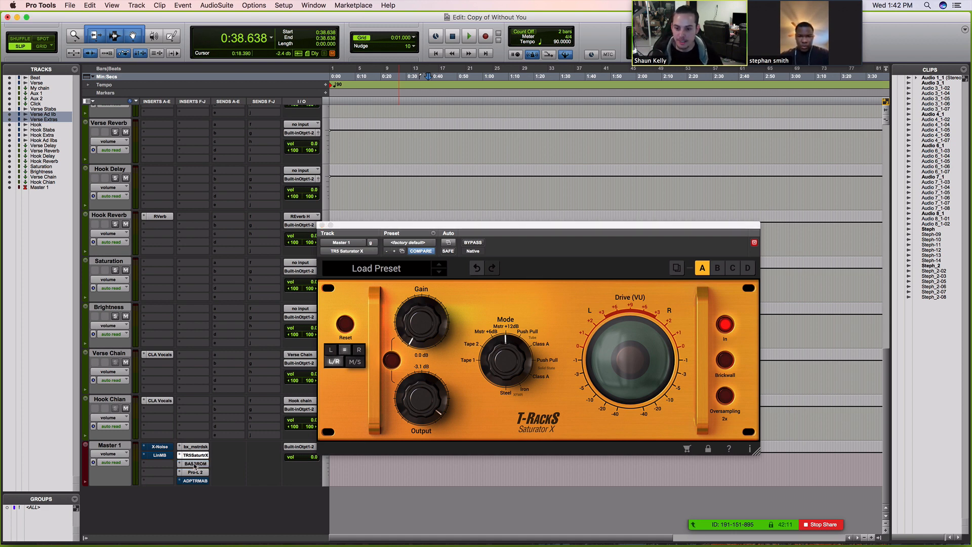
pyautogui.click(195, 464)
pyautogui.moveTo(476, 229); pyautogui.dragTo(509, 113)
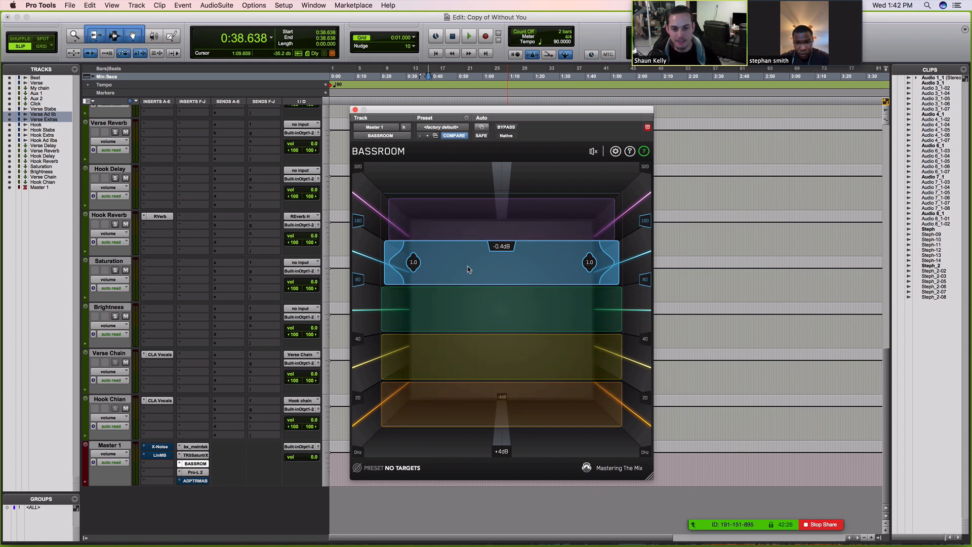
pyautogui.click(506, 127)
pyautogui.press('space')
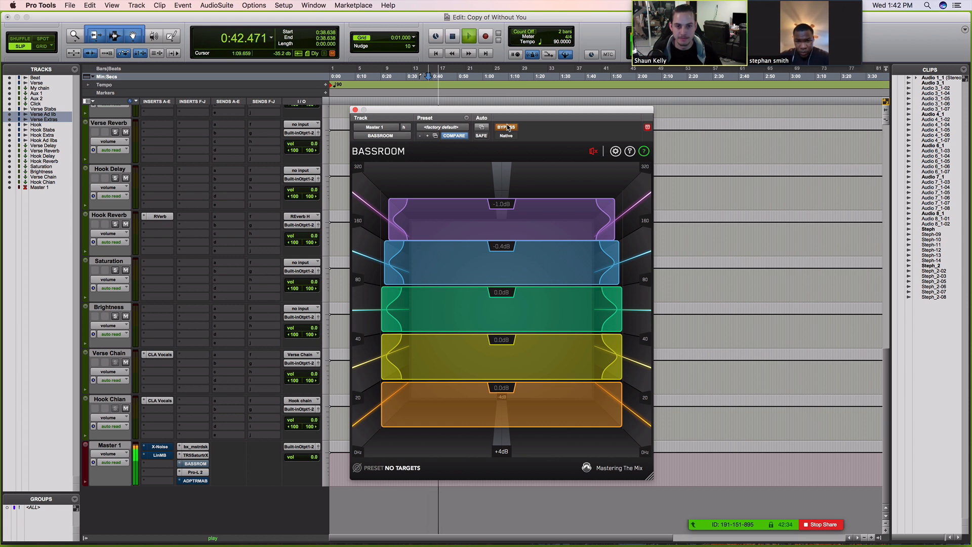
pyautogui.click(506, 127)
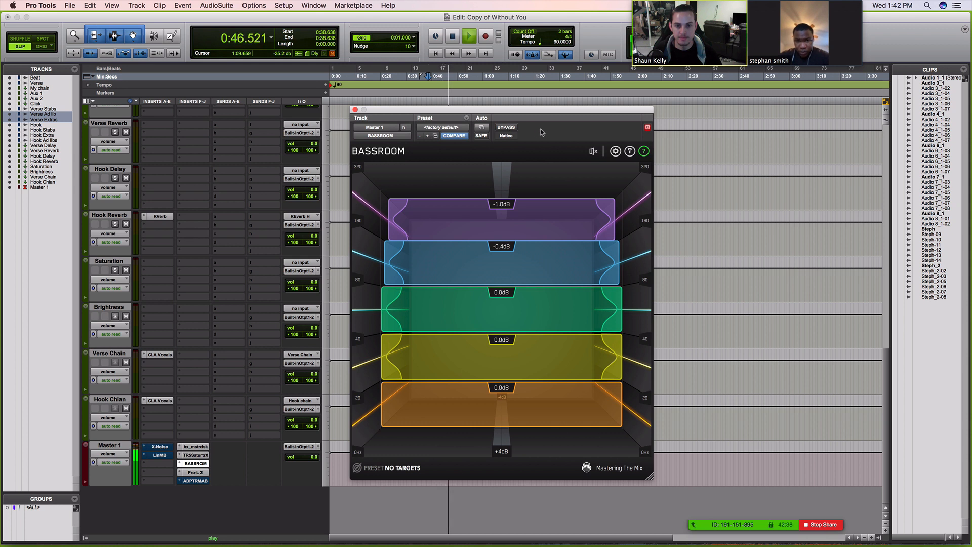
pyautogui.press('space')
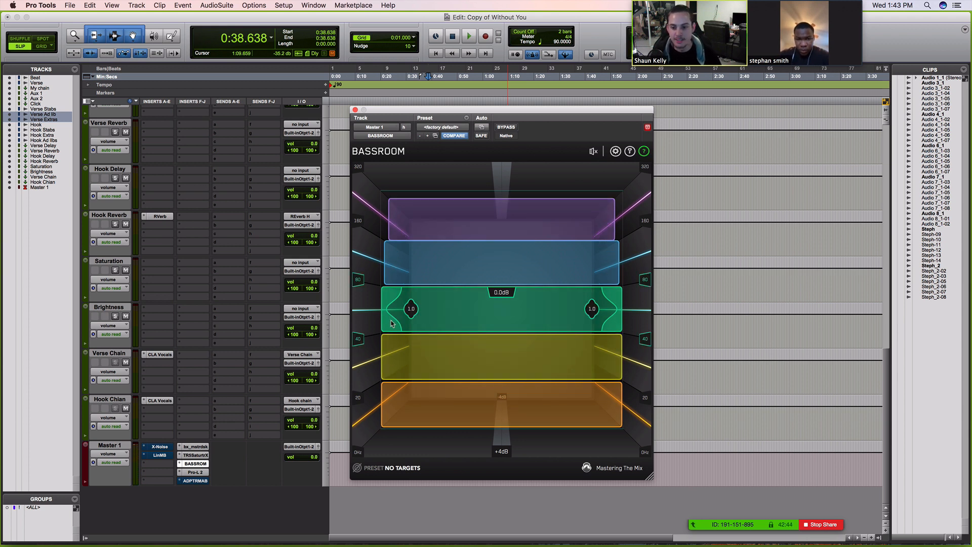
# Show Pro-L 2 on Master 1, reset its peak and loudness meters, and measure the mix's integrated loudness during playback
pyautogui.click(197, 473)
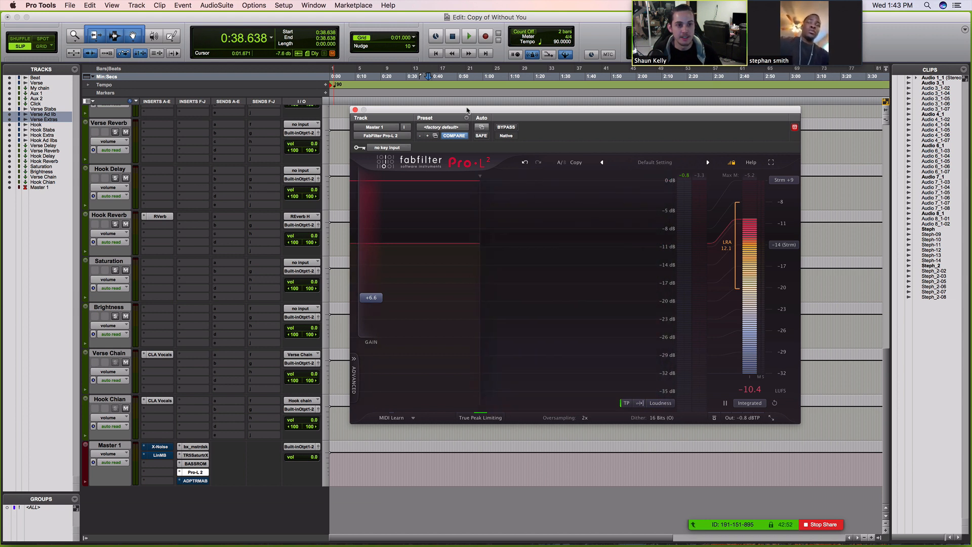
pyautogui.moveTo(467, 110); pyautogui.dragTo(464, 106)
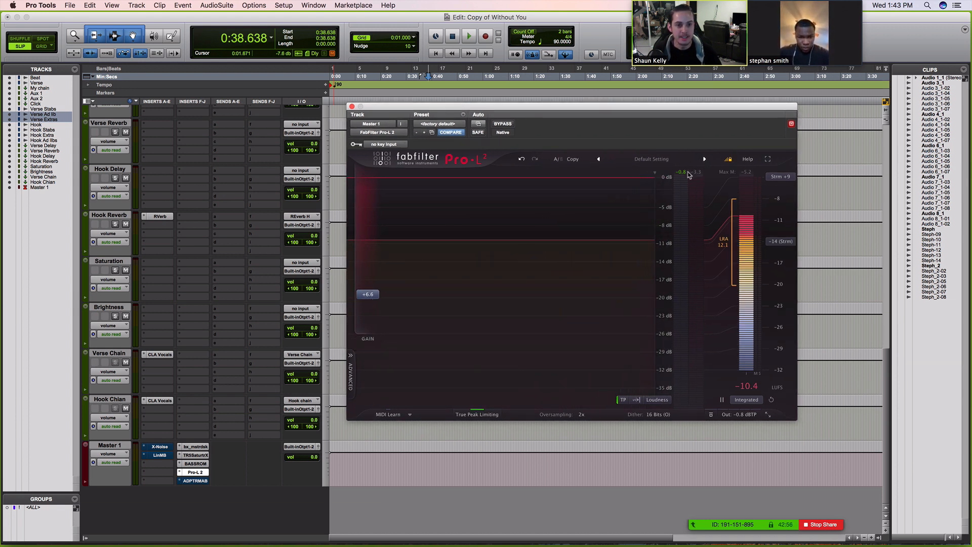
pyautogui.click(696, 173)
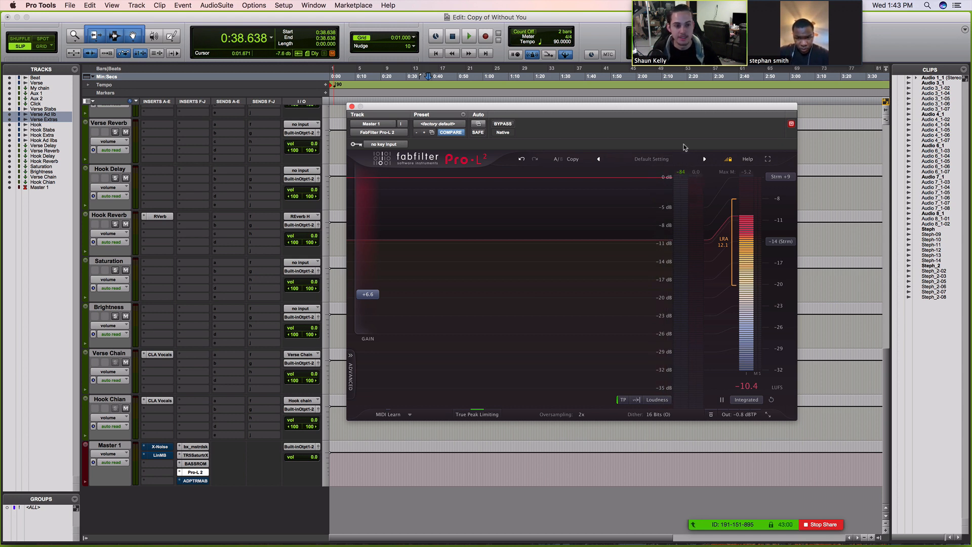
pyautogui.press('space')
pyautogui.click(771, 400)
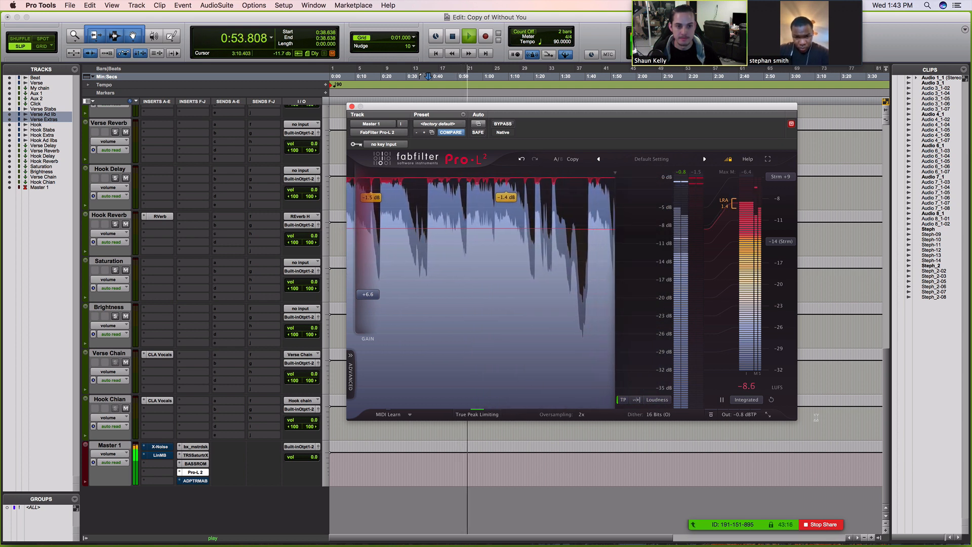
pyautogui.press('space')
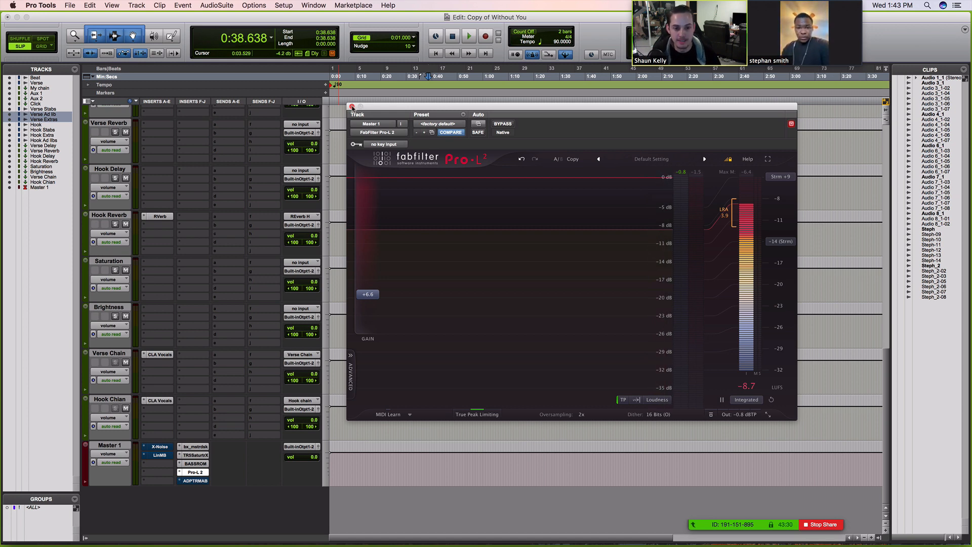
pyautogui.click(352, 106)
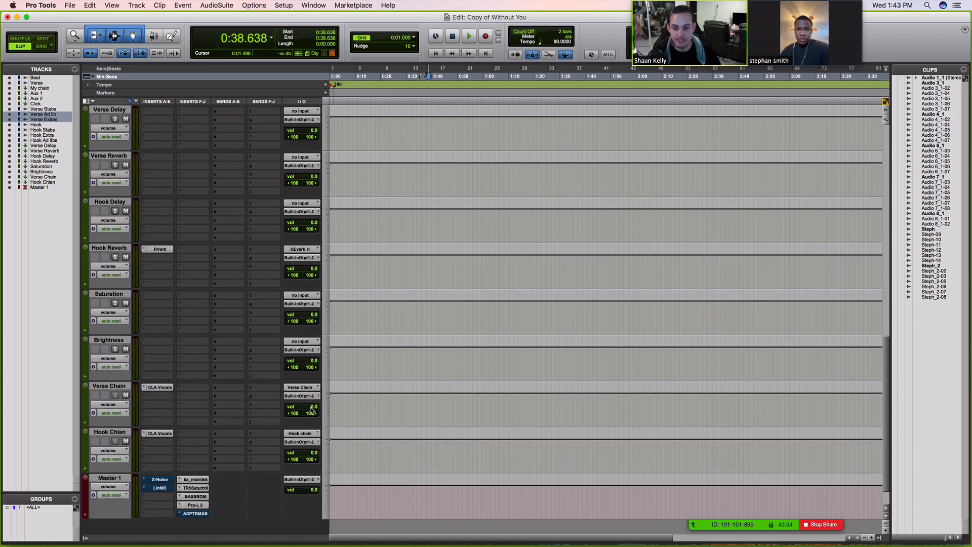
# Route the Hook track's output to the Hook chain (Stereo) bus and play from about 1:16.9
pyautogui.scroll(10, 400, 326)
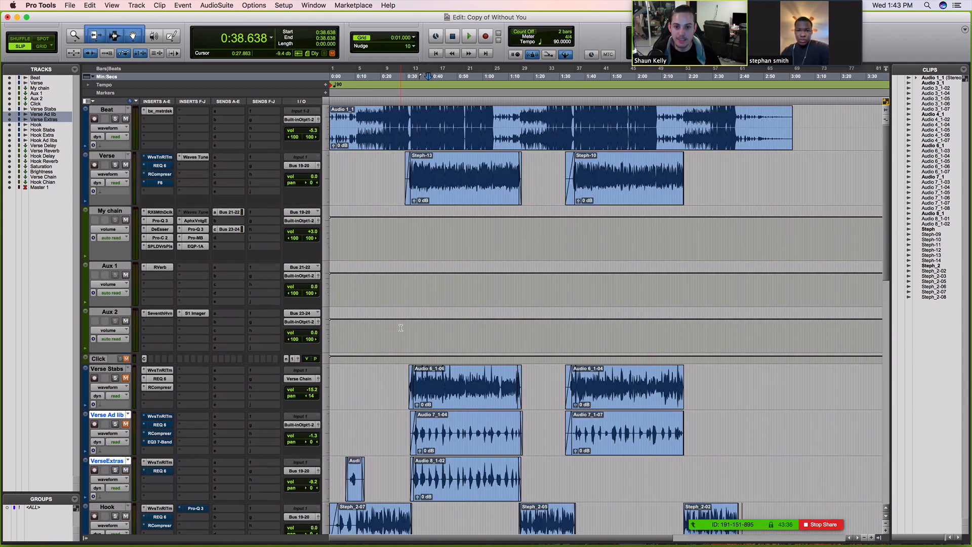
pyautogui.scroll(-1, 448, 315)
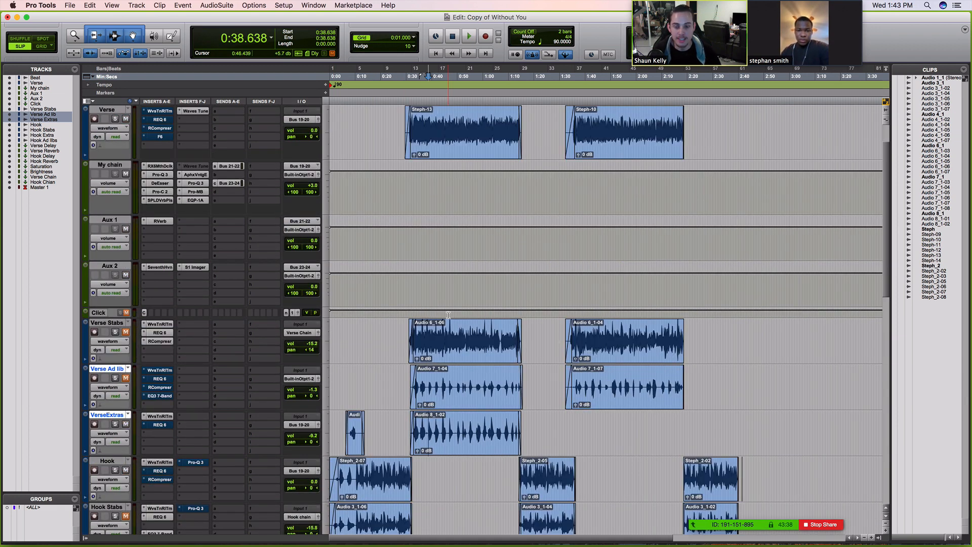
pyautogui.scroll(-3, 448, 315)
pyautogui.click(527, 289)
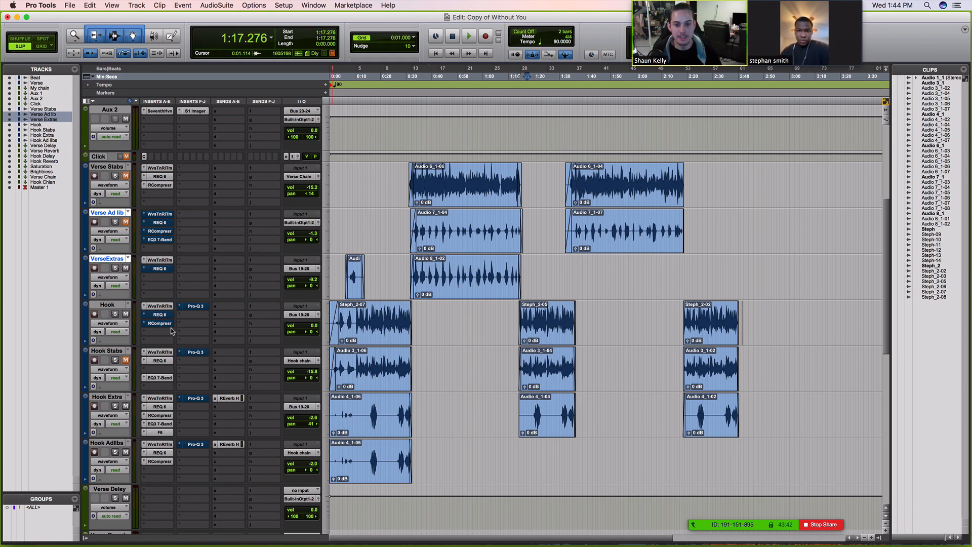
pyautogui.click(304, 316)
pyautogui.moveTo(316, 318)
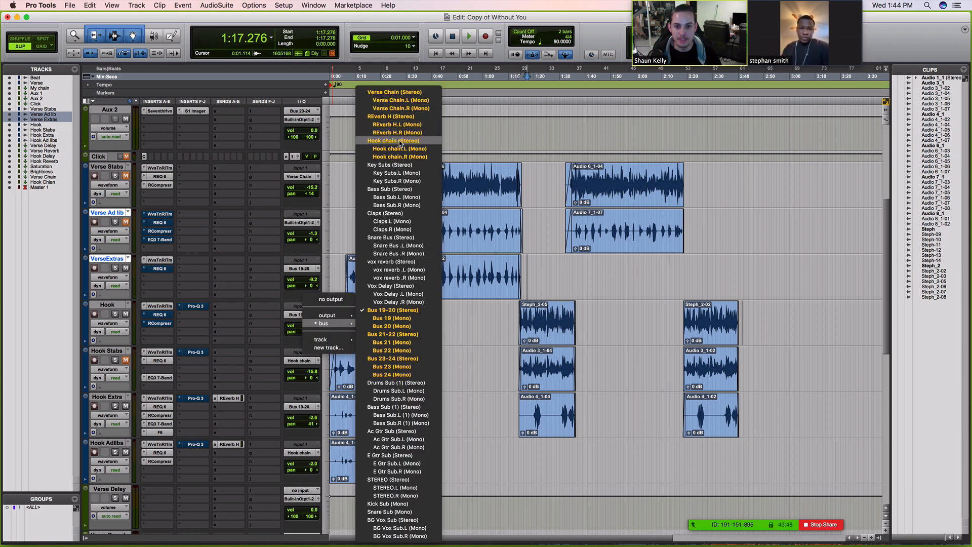
pyautogui.click(400, 142)
pyautogui.click(526, 267)
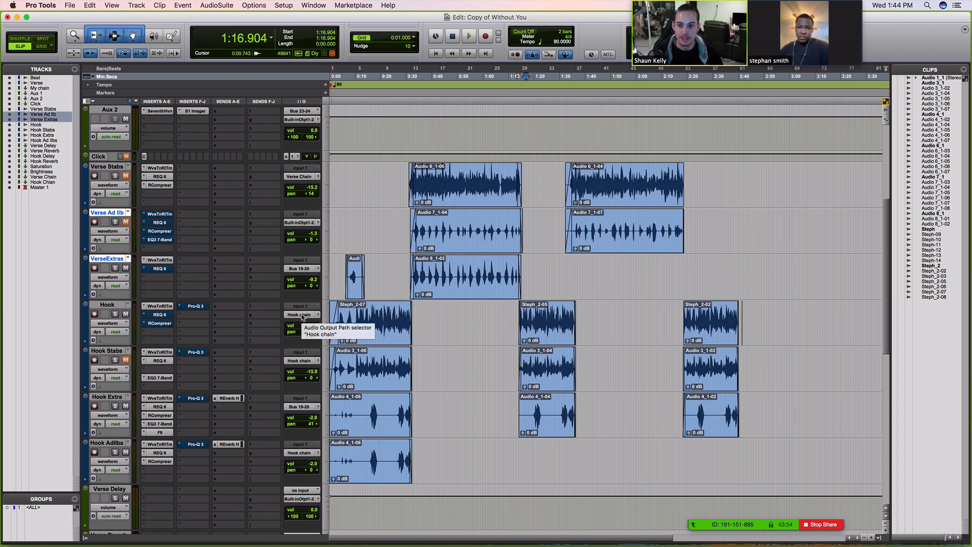
pyautogui.press('space')
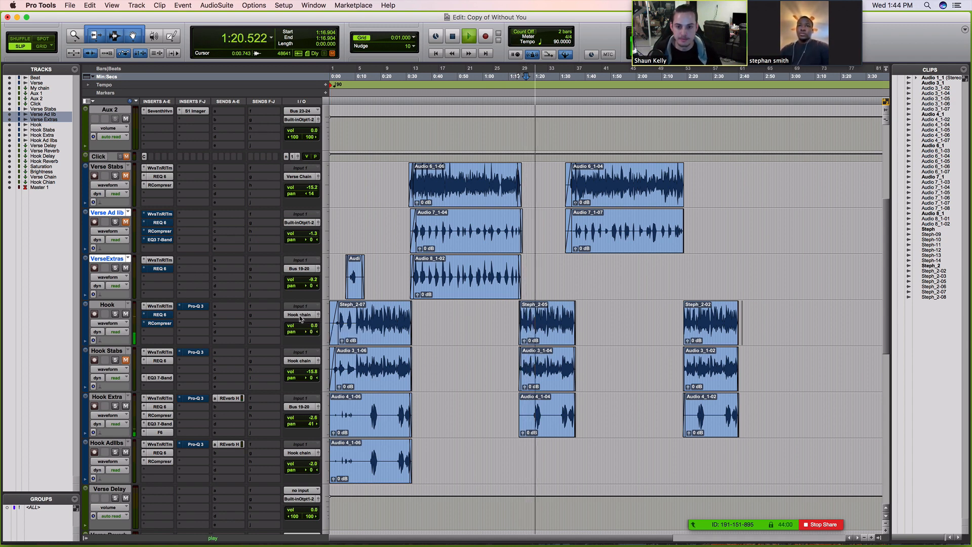
# Route the Hook track's output back to Bus 19-20 (Stereo) during playback to hear it through My chain
pyautogui.click(299, 317)
pyautogui.moveTo(324, 326)
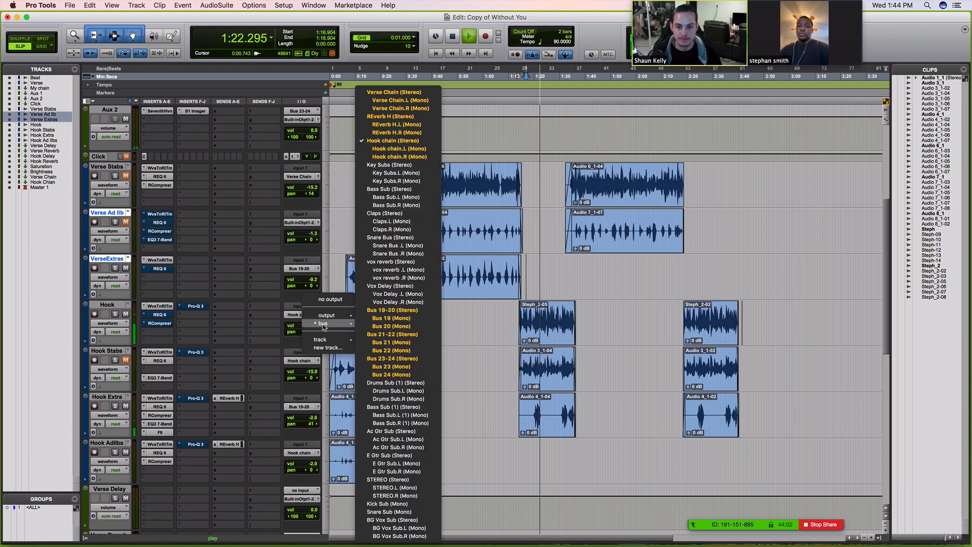
pyautogui.click(384, 310)
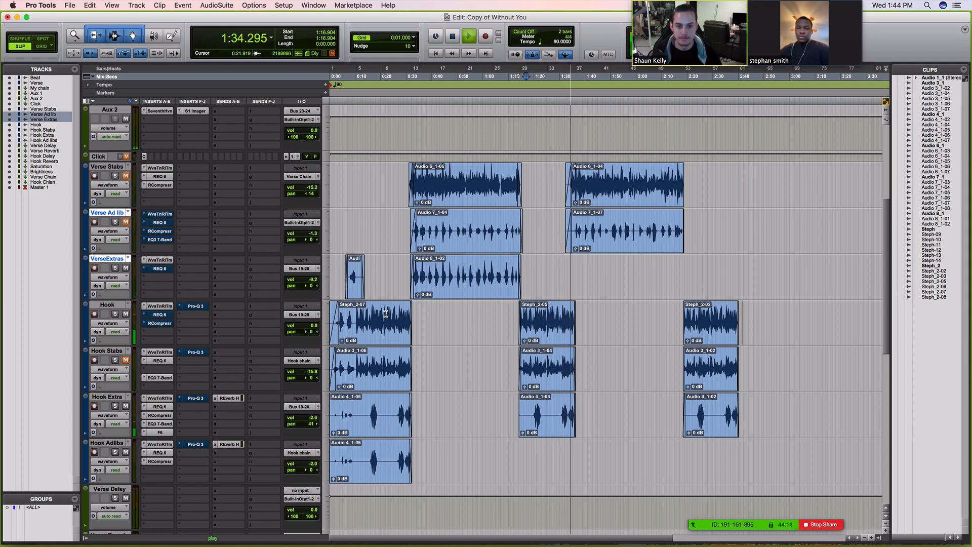
pyautogui.press('space')
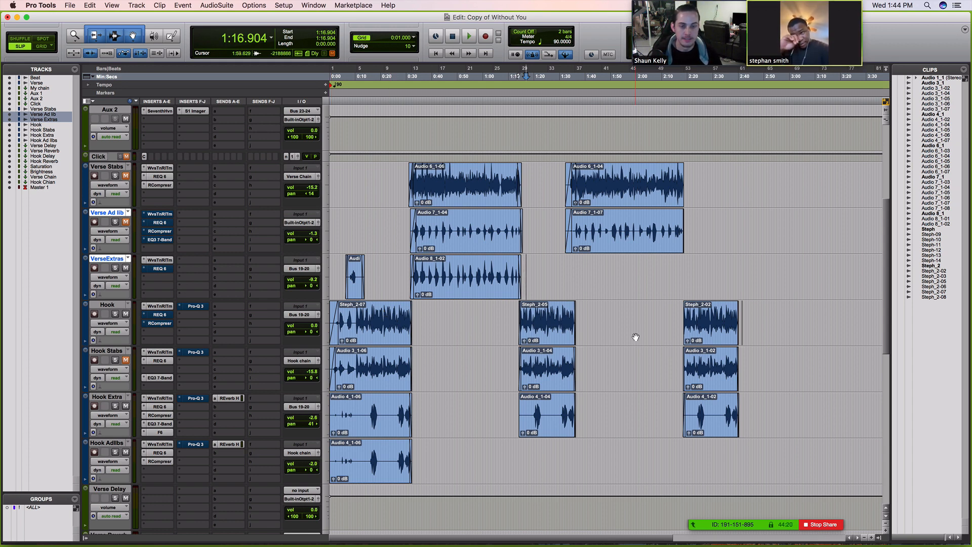
# Show the settings of the two Pro-Q 3 equalizers and the Pultec EQP-1A on My chain
pyautogui.scroll(5, 634, 335)
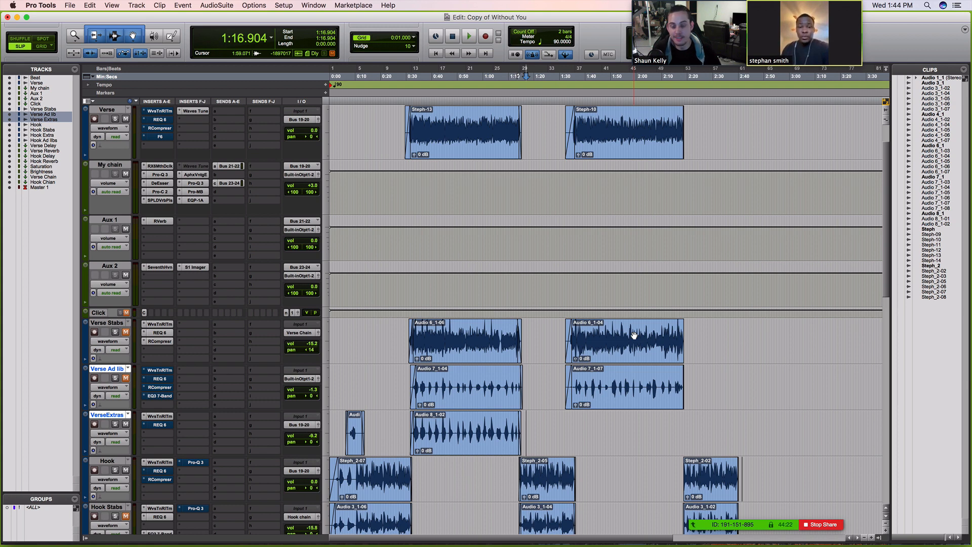
pyautogui.scroll(2, 634, 336)
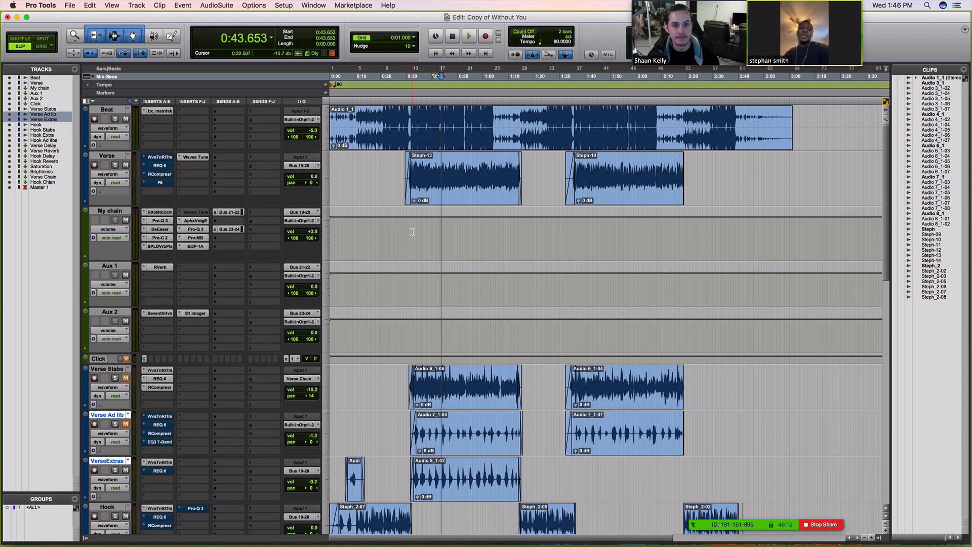
pyautogui.click(166, 222)
pyautogui.click(187, 247)
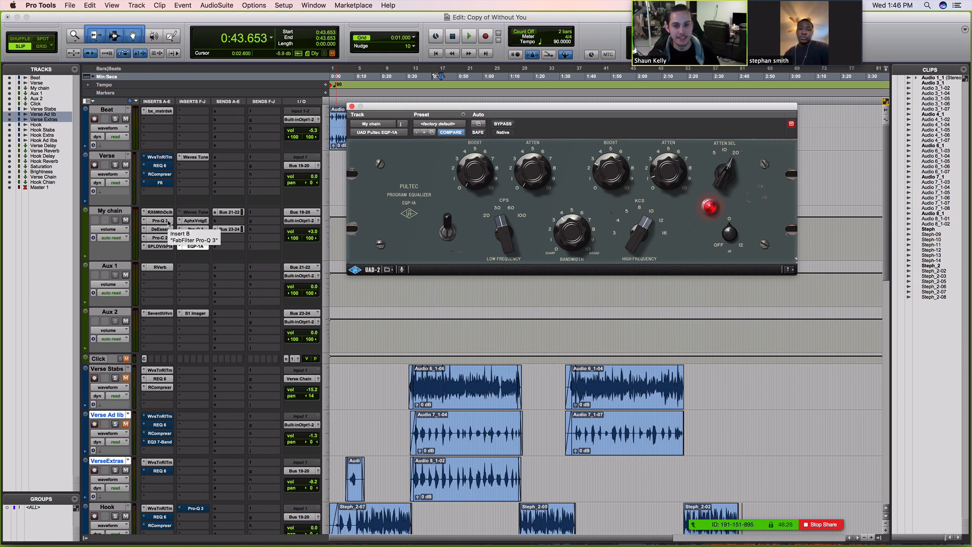
pyautogui.click(168, 222)
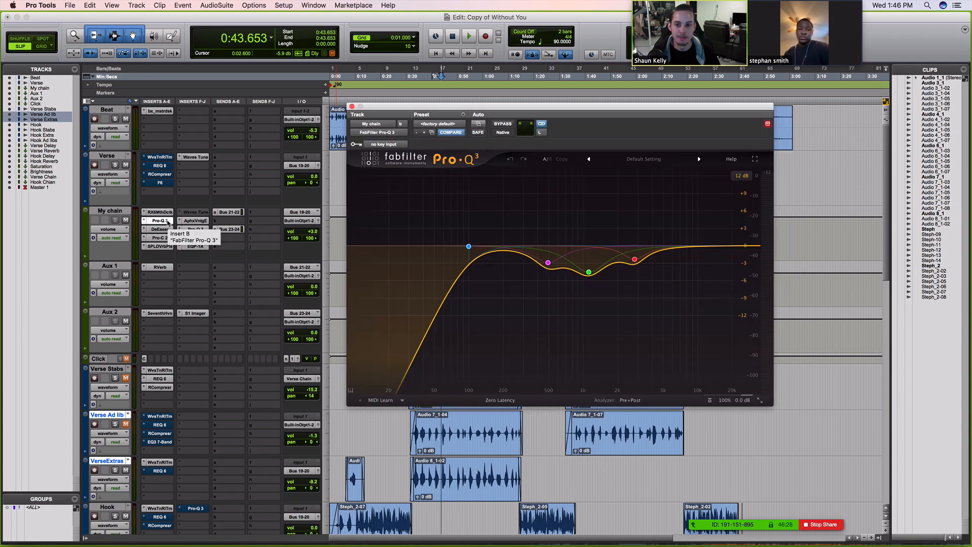
pyautogui.click(192, 231)
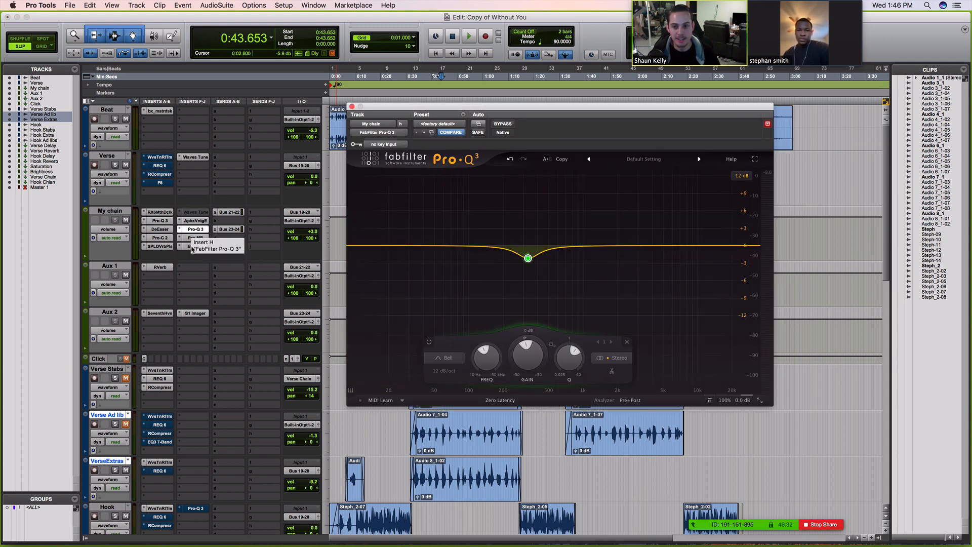
pyautogui.click(188, 248)
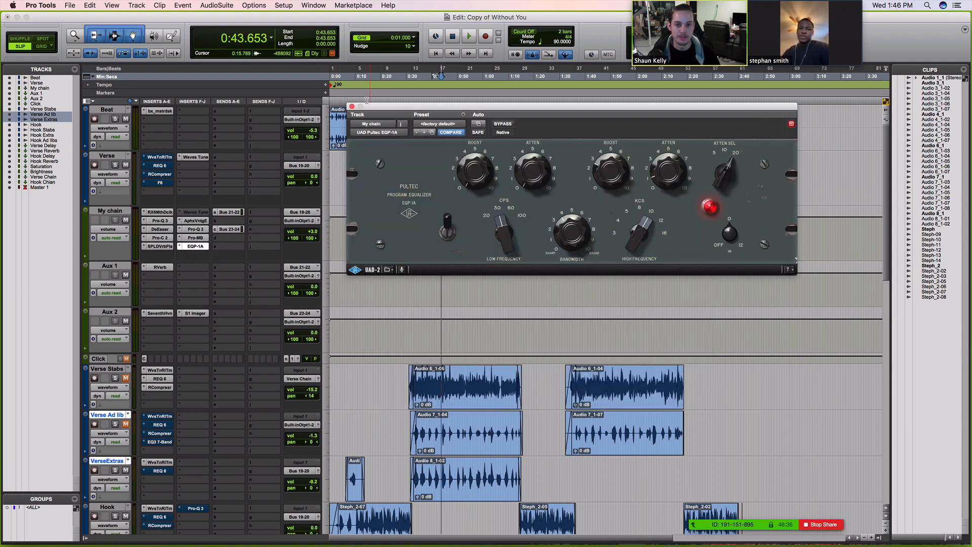
pyautogui.click(352, 106)
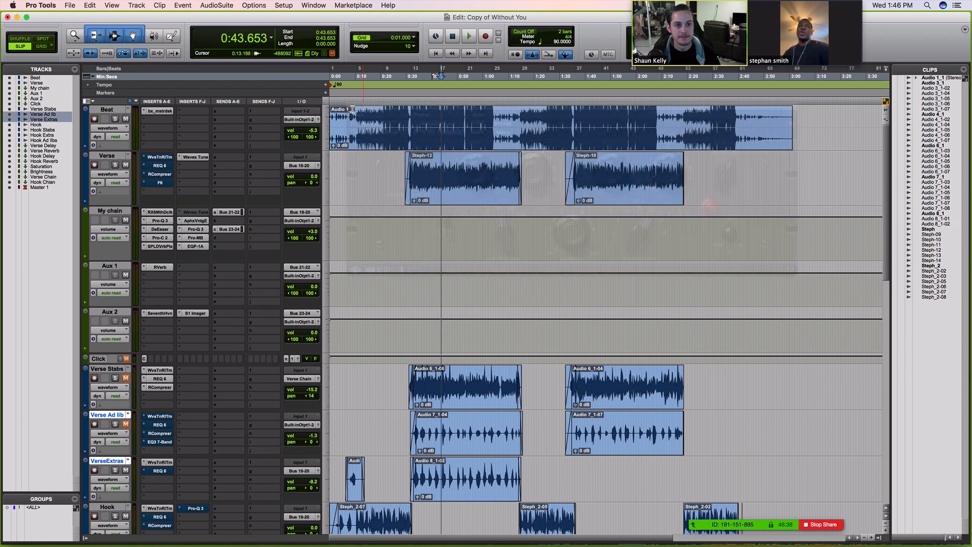
# Set the playback start at about 0:33.6 and show the ADPTR MetricAB plug-in on Master 1 with the Without you.mp3 reference
pyautogui.click(415, 235)
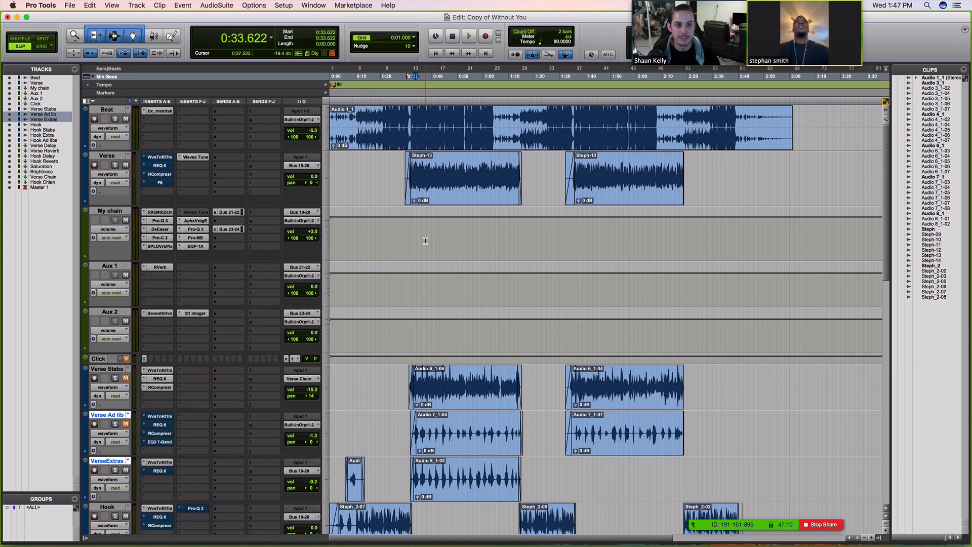
pyautogui.scroll(-10, 425, 240)
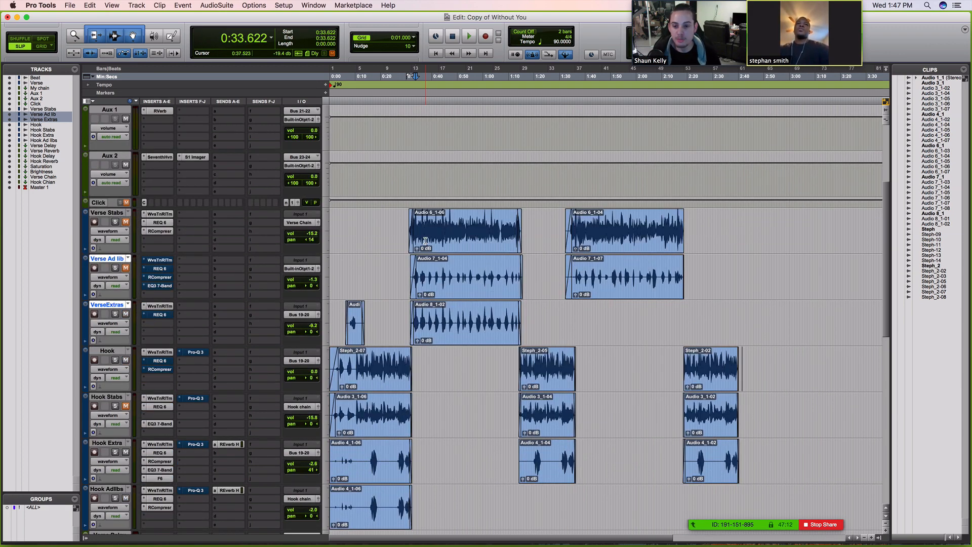
pyautogui.scroll(-8, 441, 342)
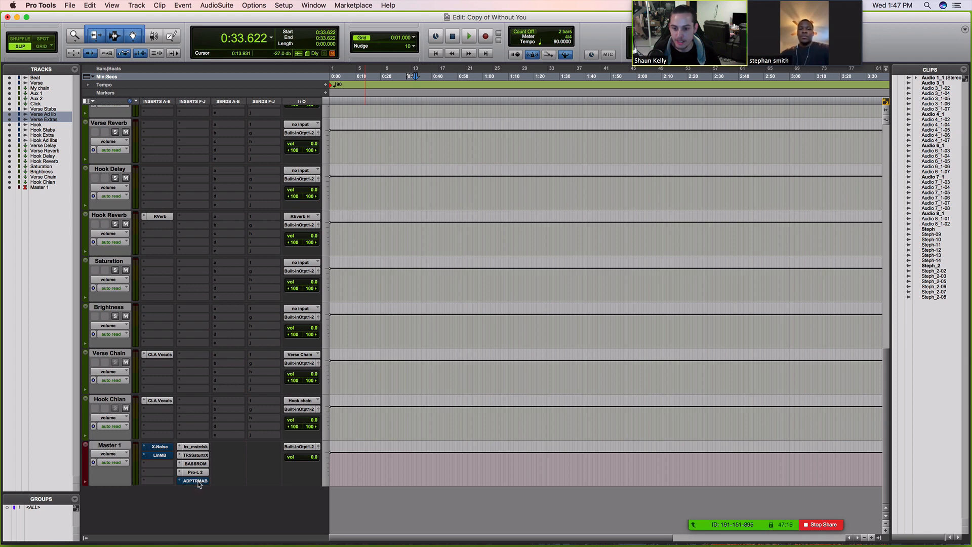
pyautogui.click(197, 481)
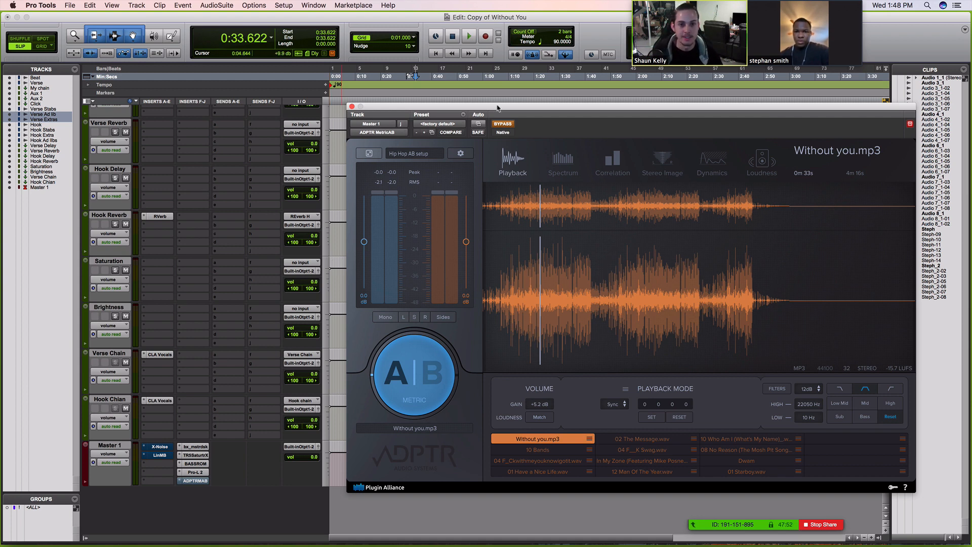
pyautogui.moveTo(497, 108); pyautogui.dragTo(497, 101)
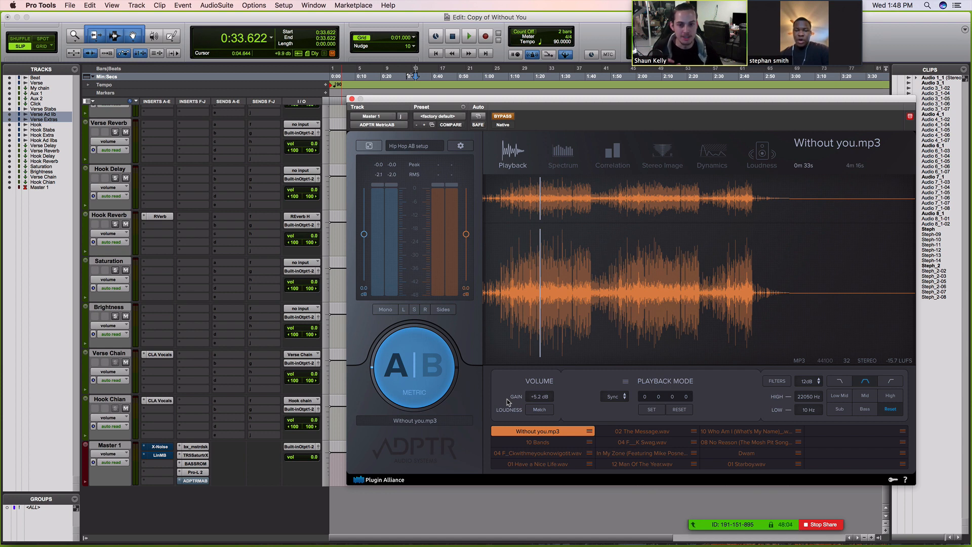
# Play from about 0:31.4, alternate MetricAB between the session mix (A) and the Without you.mp3 reference (B), and stop playback
pyautogui.press('space')
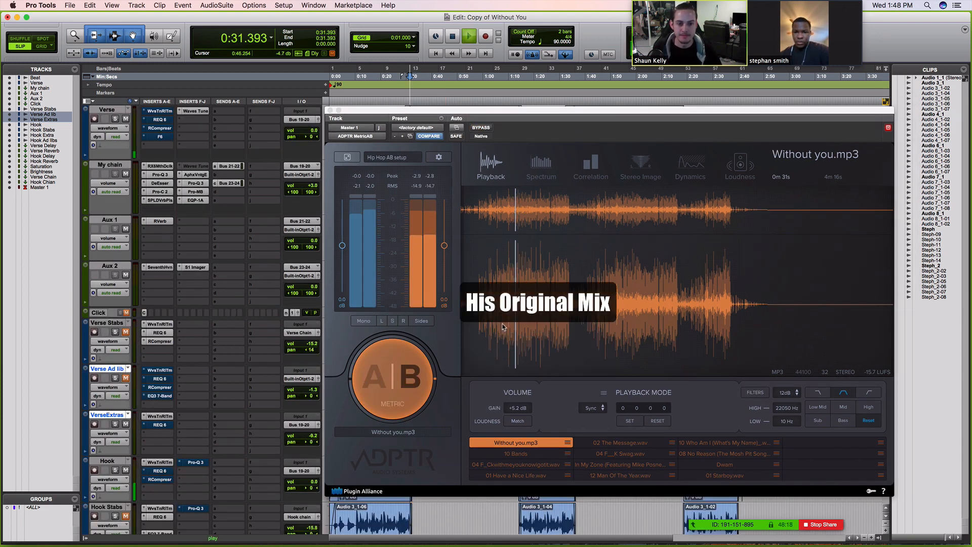
pyautogui.click(401, 382)
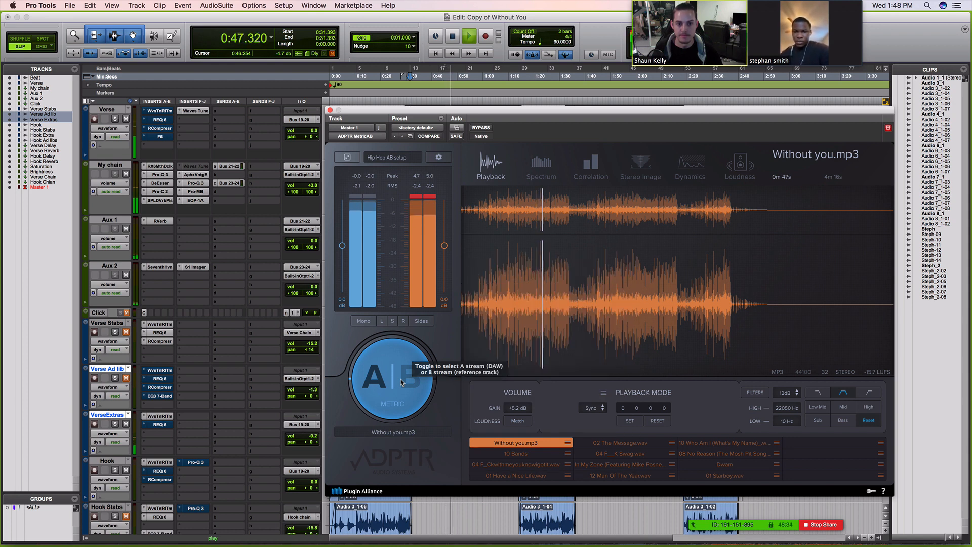
pyautogui.click(401, 382)
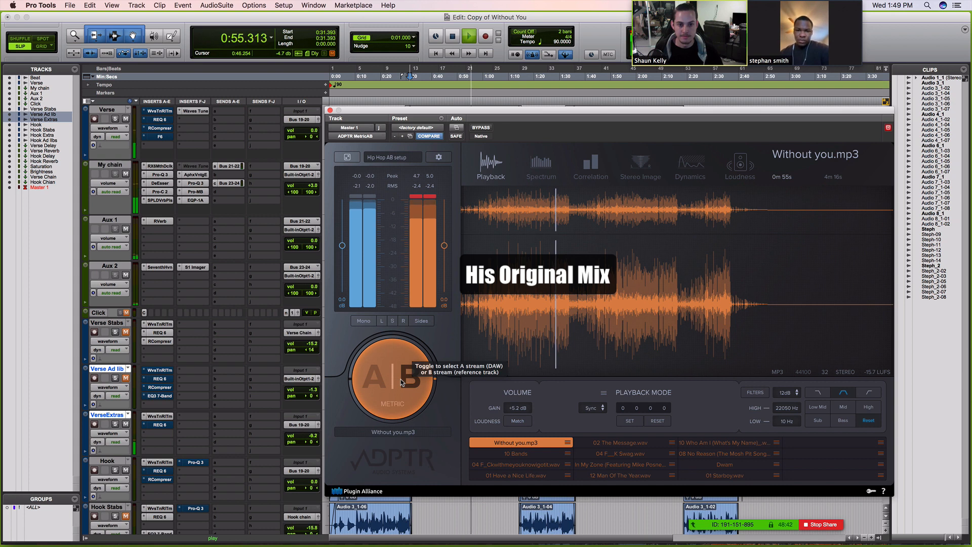
pyautogui.click(401, 382)
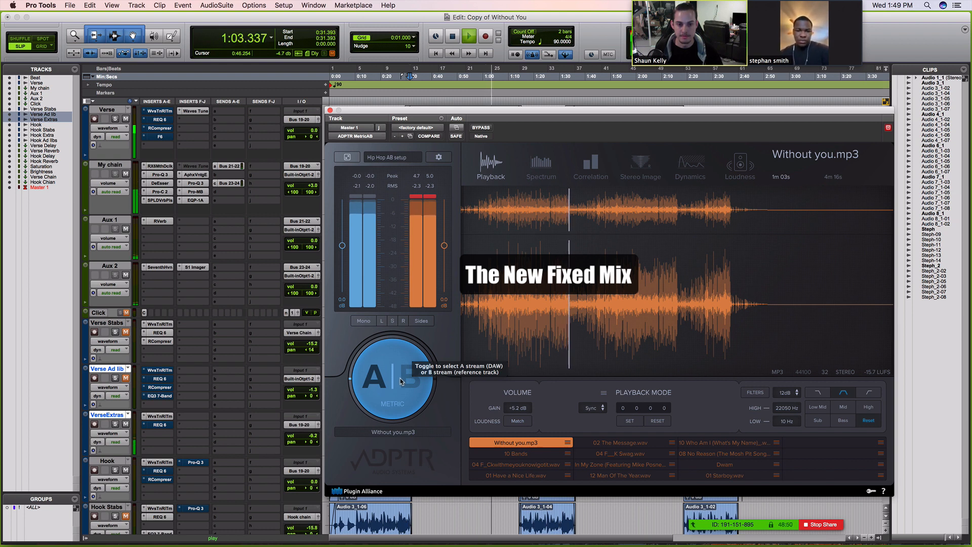
pyautogui.click(400, 381)
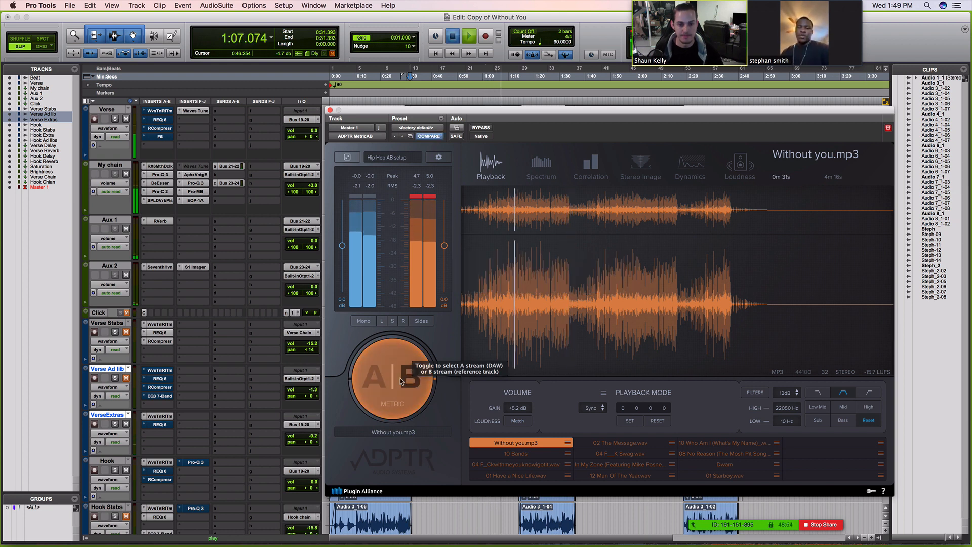
pyautogui.press('space')
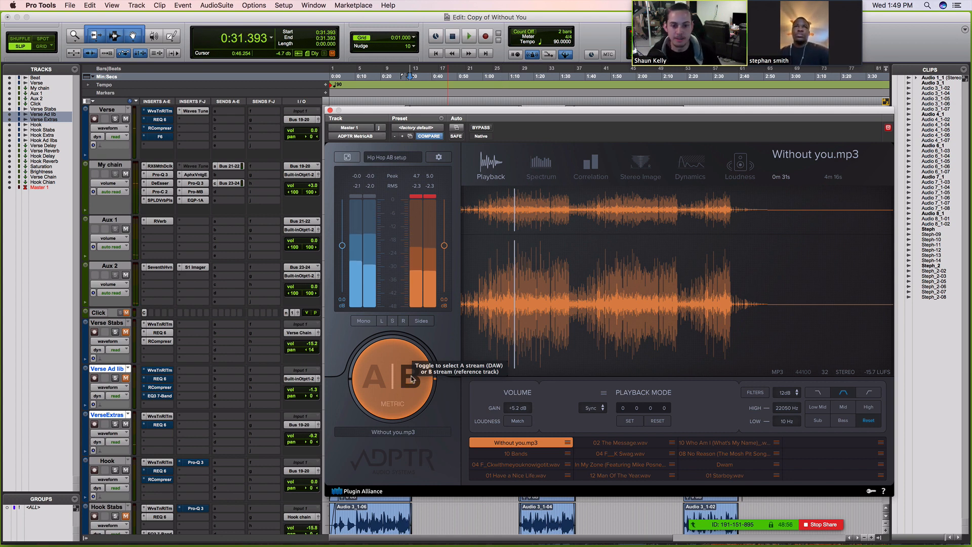